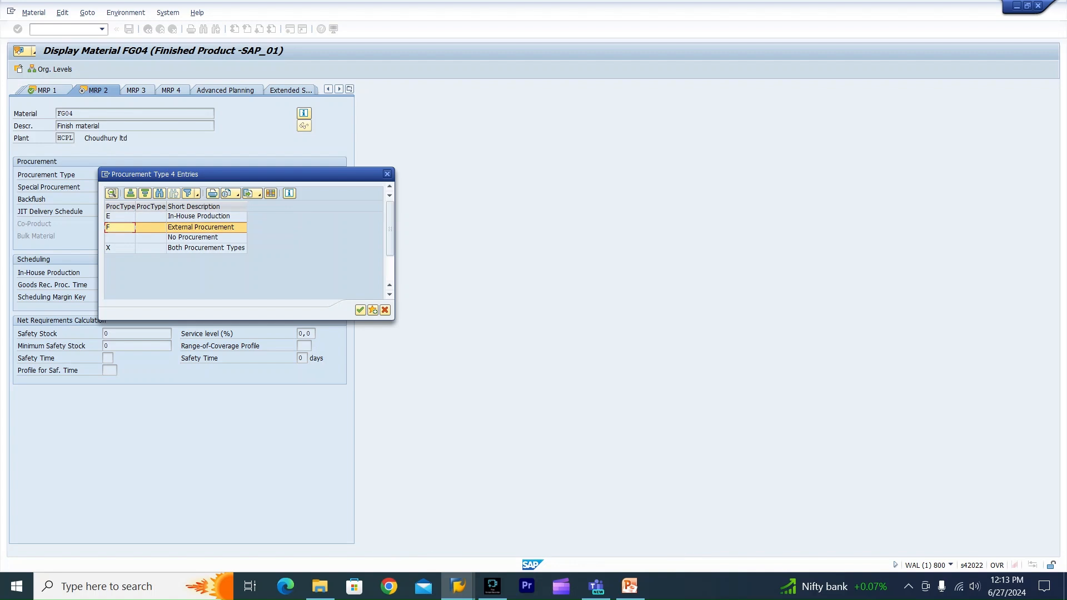
Review the Both Procurement Types and External Procurement options for the procurement type, and close the list without changing anything.
{"action": "left_click", "coordinate": [120, 249]}
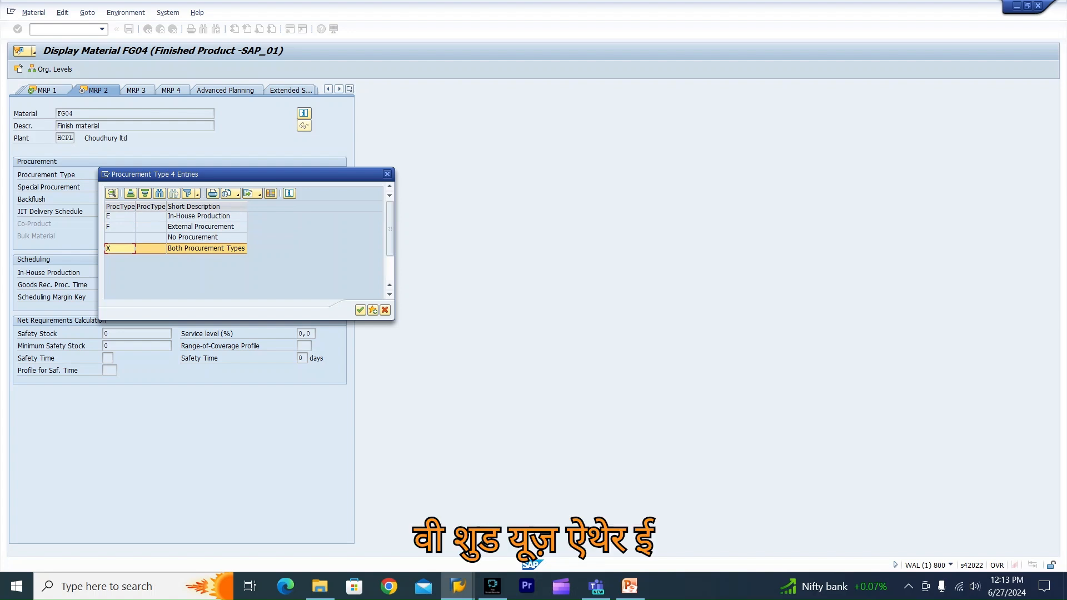
{"action": "left_click", "coordinate": [119, 227]}
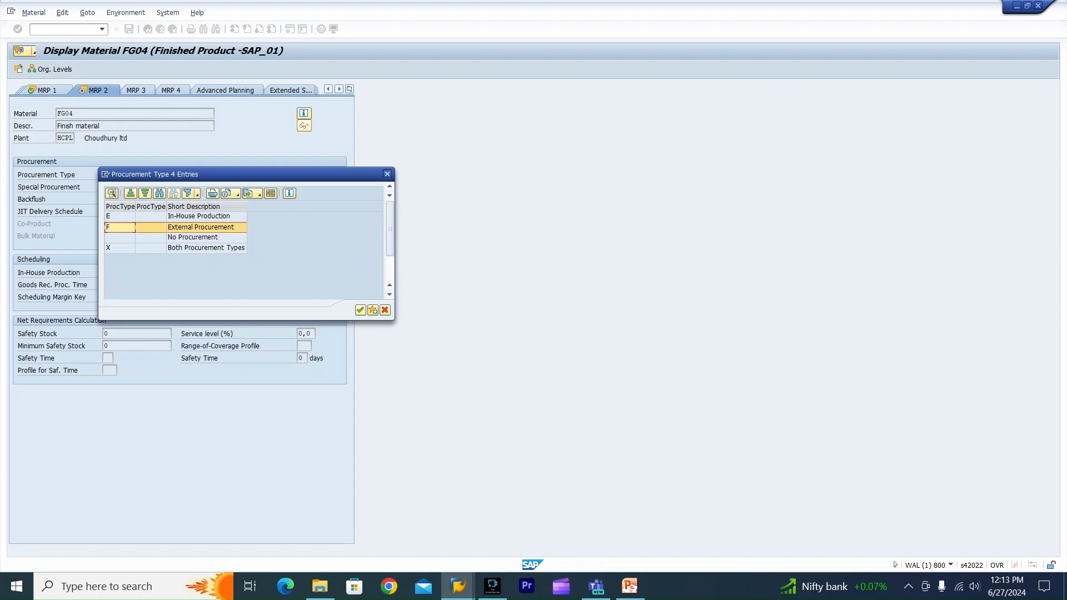
{"action": "left_click", "coordinate": [388, 174]}
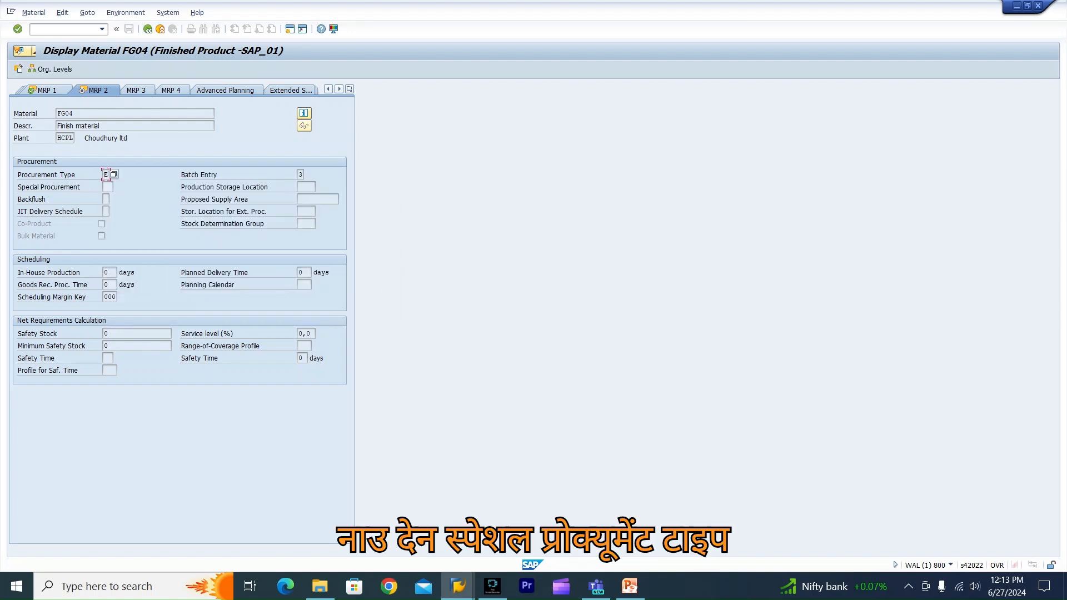
Look up the possible entries for Special Procurement and dismiss the prompt without editing entries.
{"action": "left_click", "coordinate": [107, 187]}
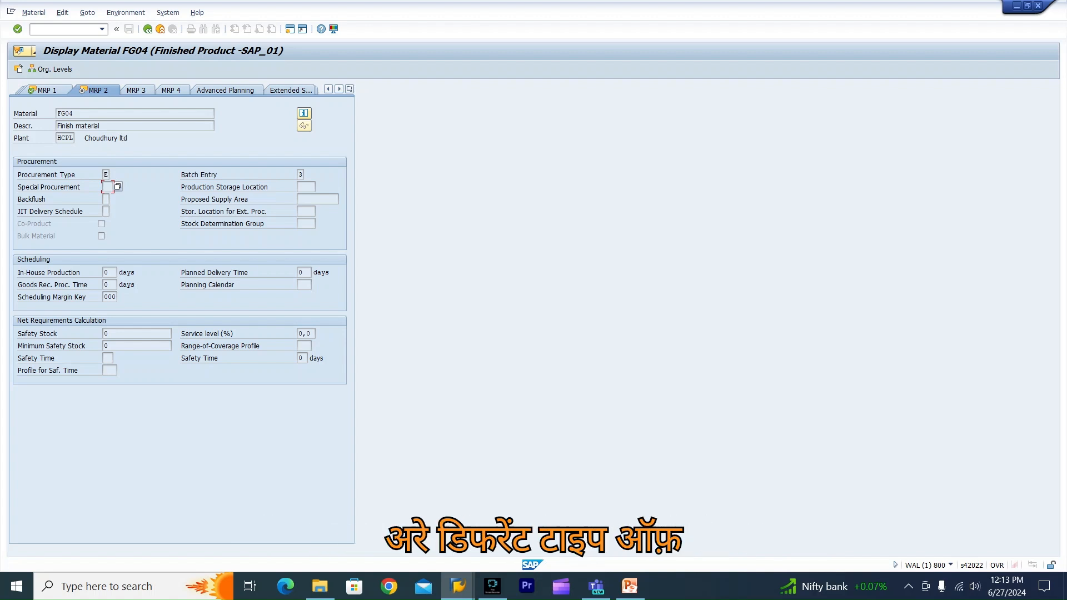
{"action": "key", "text": "F4"}
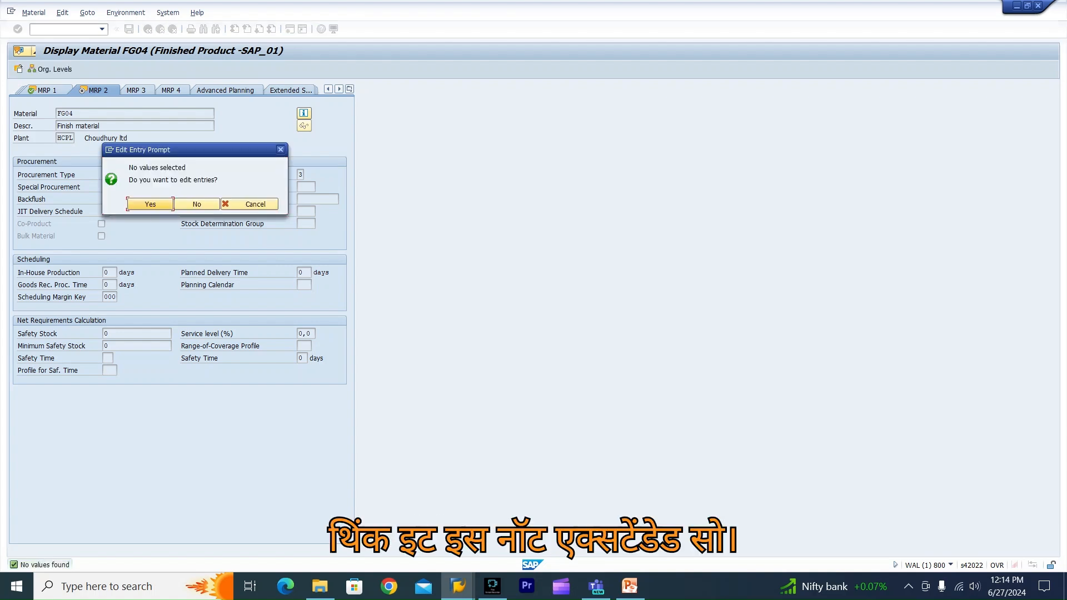
{"action": "left_click", "coordinate": [281, 150]}
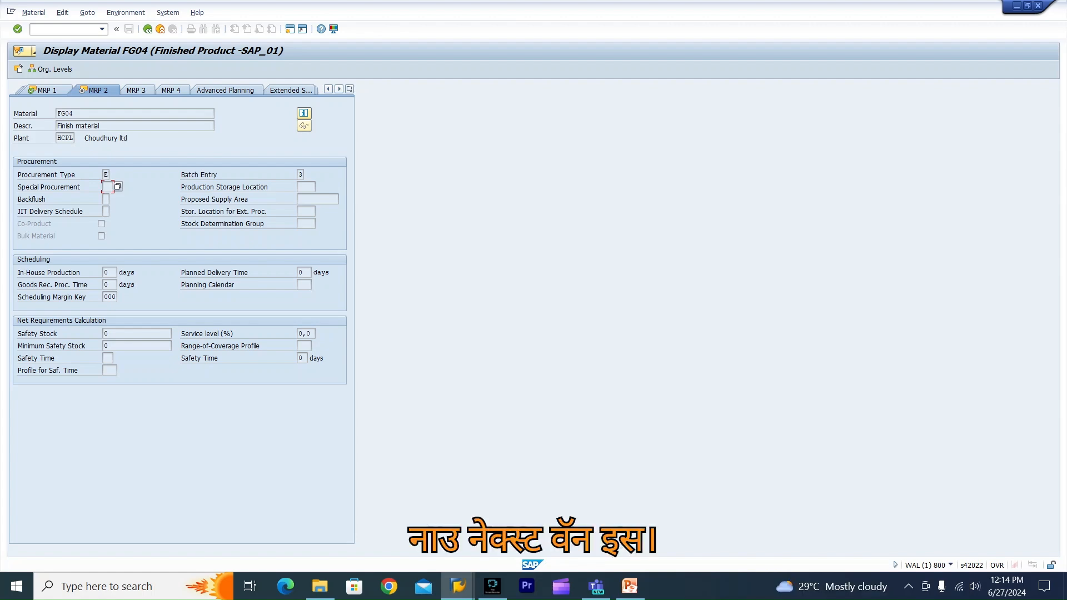
Switch to PowerPoint to consult the MRP2 parameters on the critical MRP parameter slide, and return to SAP.
{"action": "key", "text": "alt+Tab"}
{"action": "key", "text": "alt+Tab"}
{"action": "key", "text": "alt+Tab"}
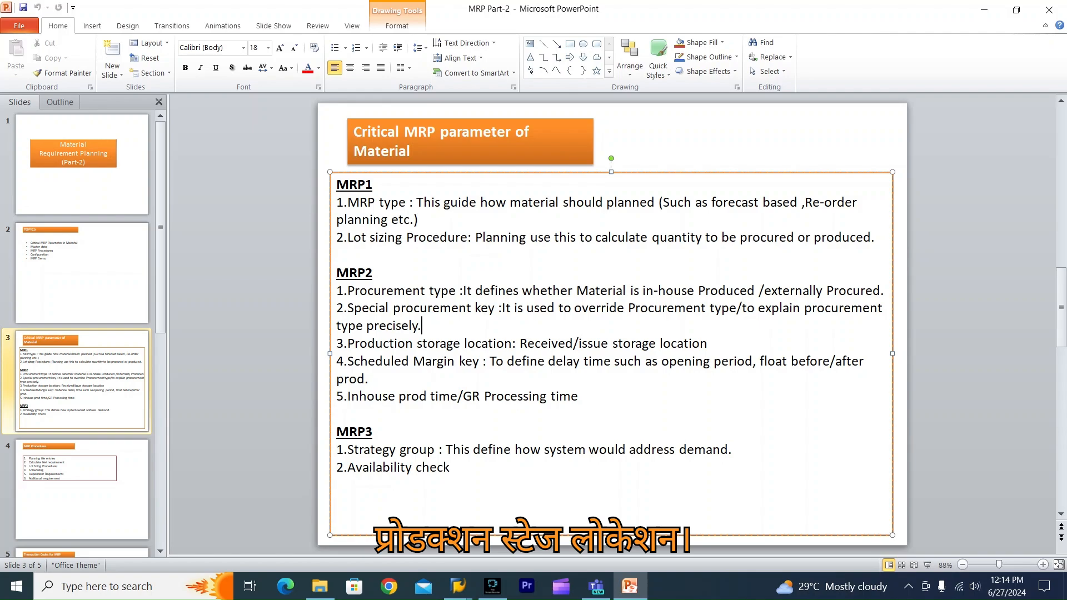
{"action": "key", "text": "alt+Tab"}
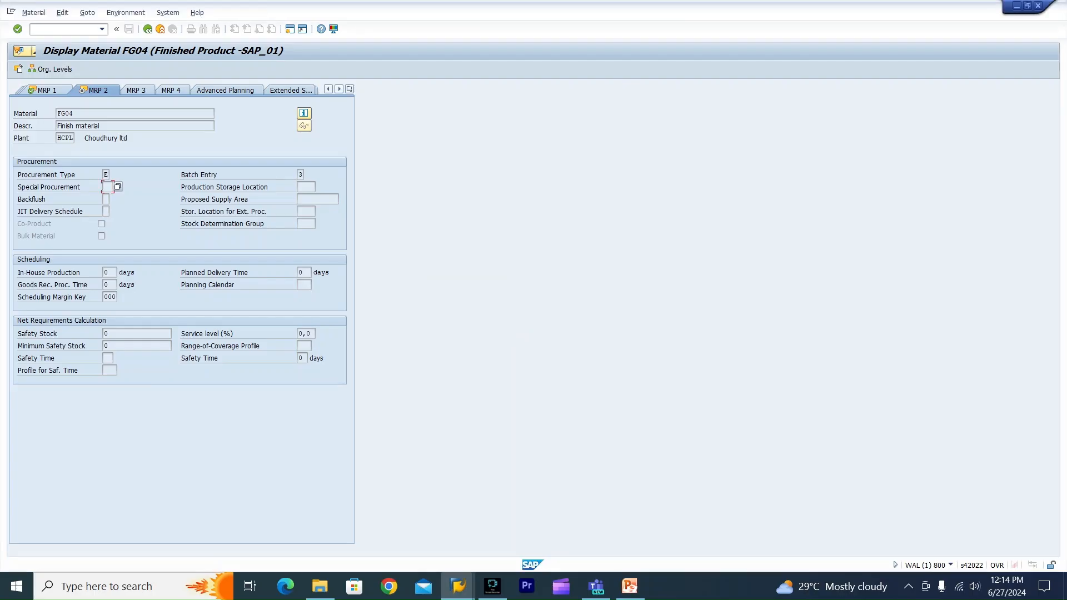
Examine the Production Storage Location, In-House Production and Planned Delivery Time fields of material FG04.
{"action": "left_click", "coordinate": [306, 188]}
{"action": "left_click", "coordinate": [109, 273]}
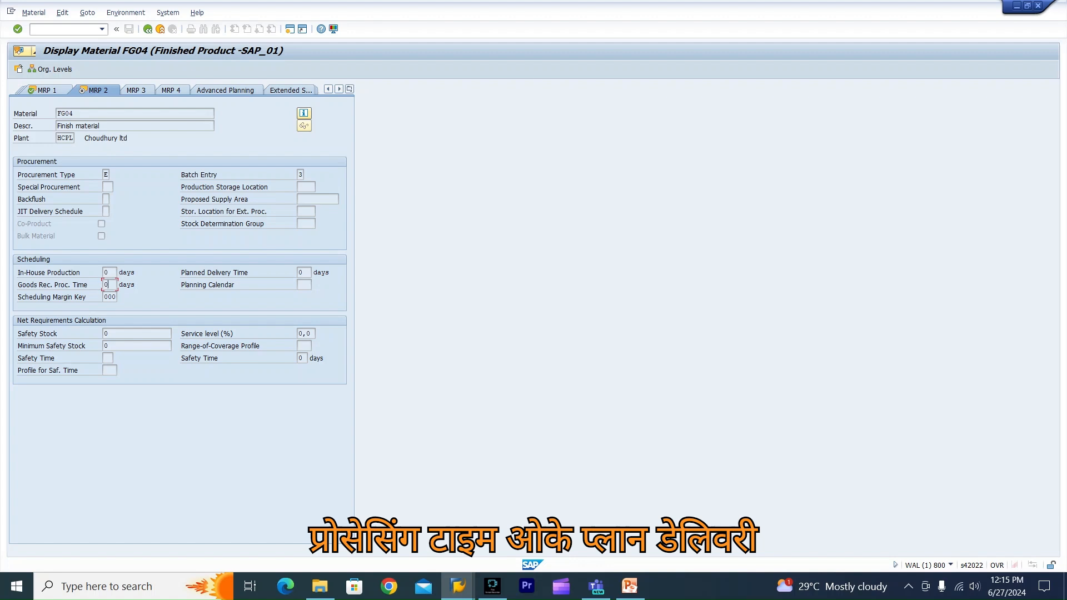
{"action": "left_click", "coordinate": [304, 273]}
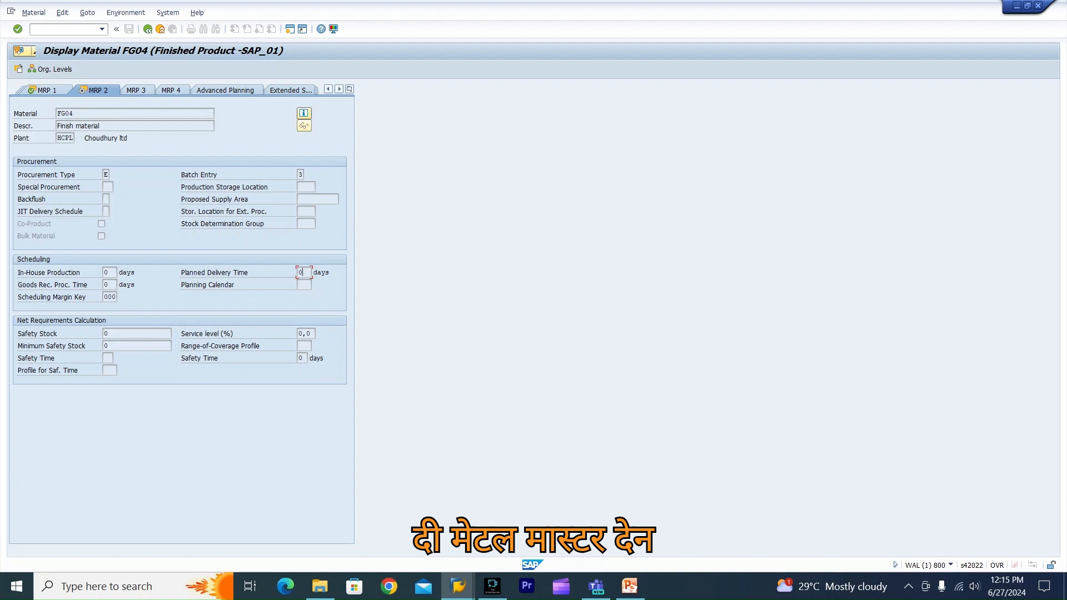
Look up the available scheduling margin keys for floats in plant HCPL and close the list.
{"action": "left_click", "coordinate": [113, 297]}
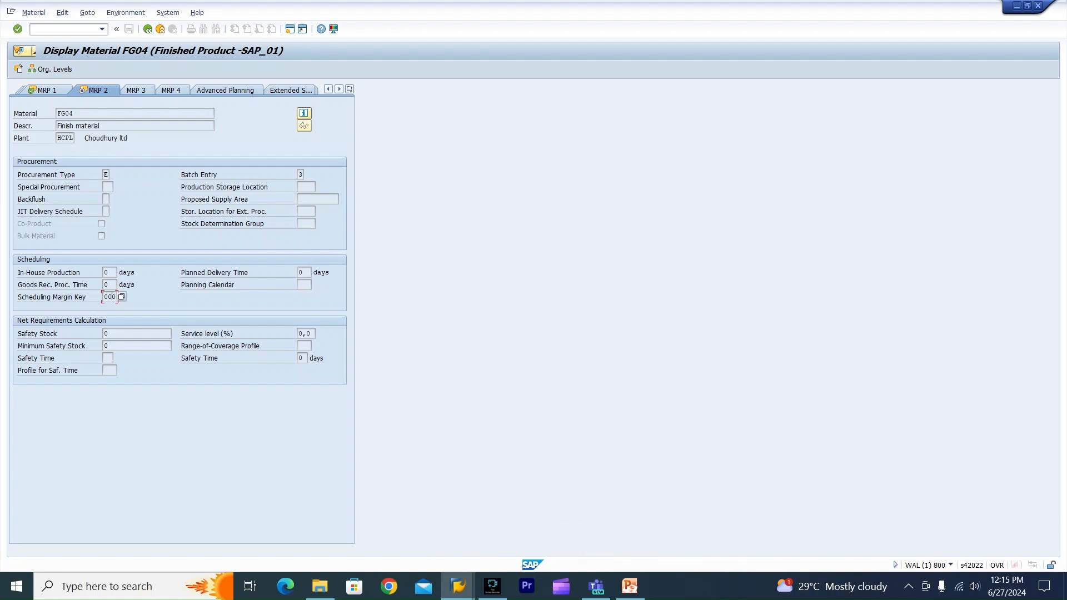
{"action": "key", "text": "F4"}
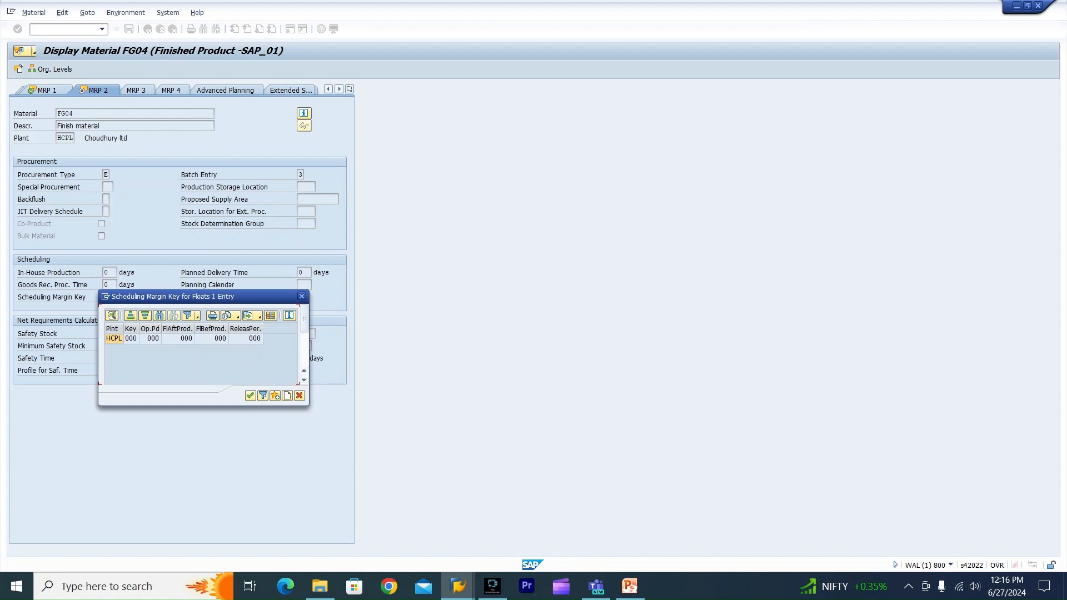
{"action": "left_click", "coordinate": [302, 297]}
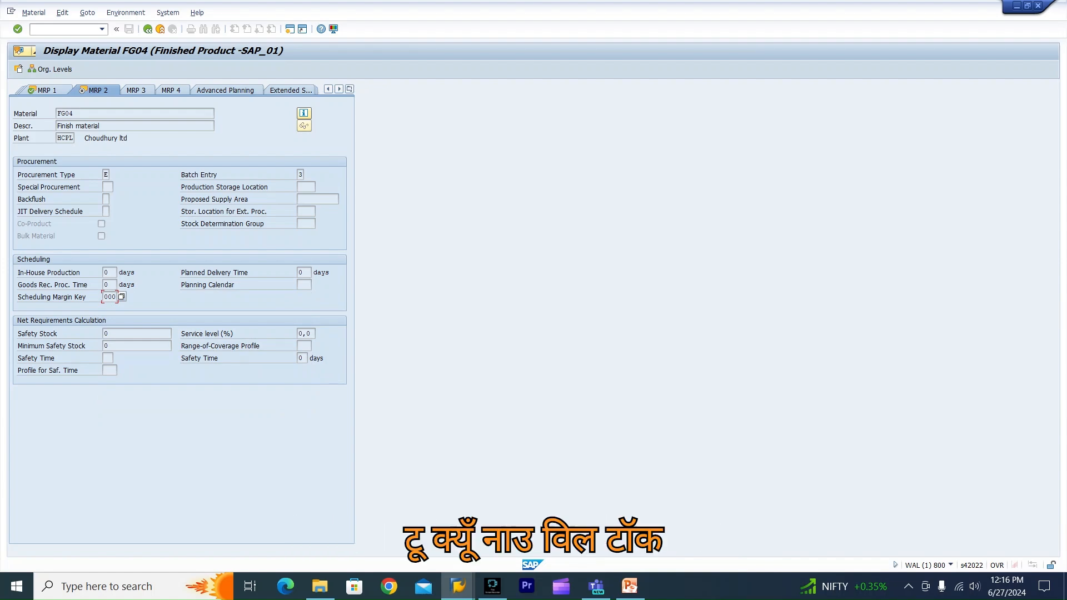
Switch to PowerPoint to consult the MRP3 parameters down to Availability check, and return to SAP.
{"action": "key", "text": "alt+Tab"}
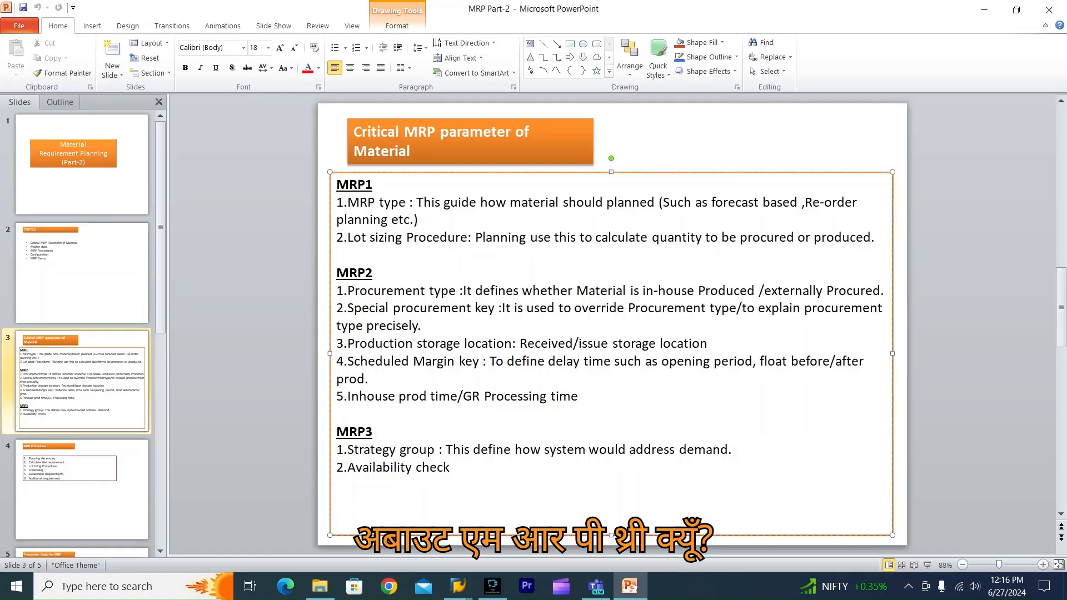
{"action": "left_click", "coordinate": [450, 467]}
{"action": "key", "text": "alt+Tab"}
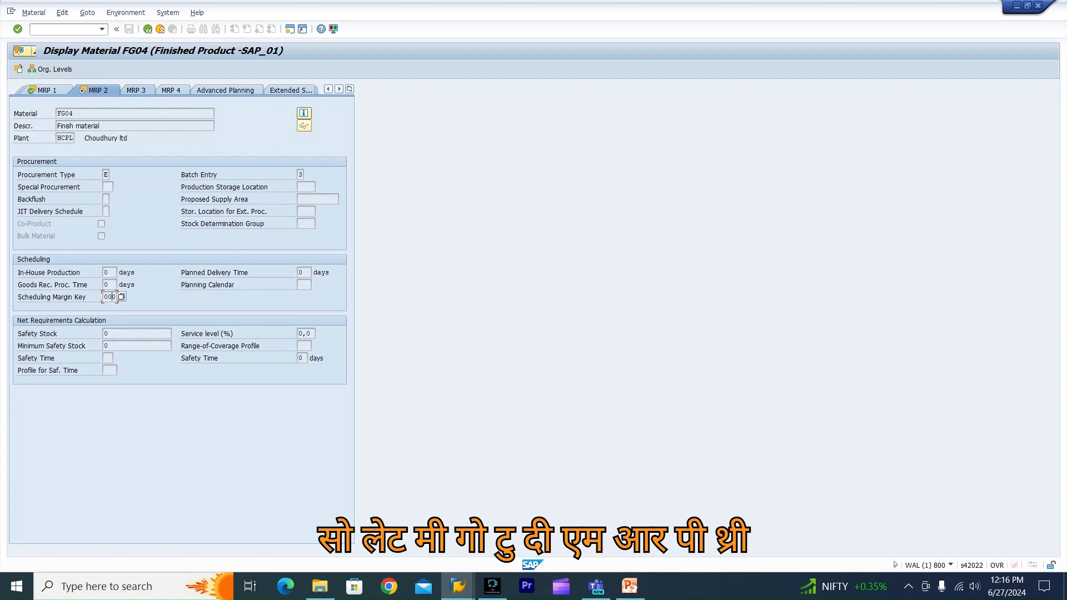
Examine the Strategy Group and Availability Check fields in the MRP 3 view of FG04, and return to the PowerPoint slide.
{"action": "left_click", "coordinate": [136, 90]}
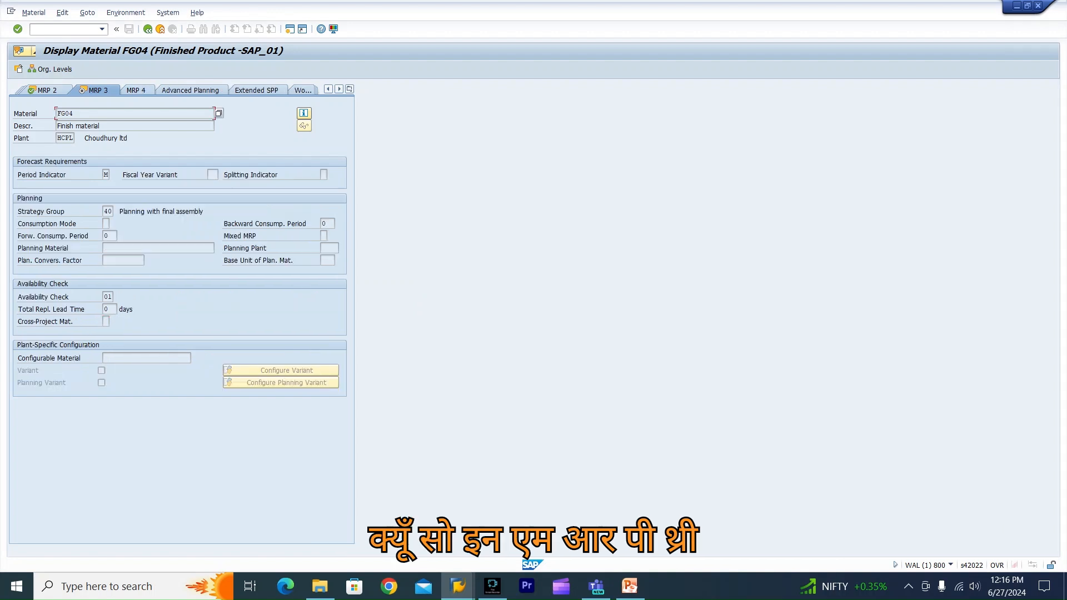
{"action": "left_click", "coordinate": [107, 211]}
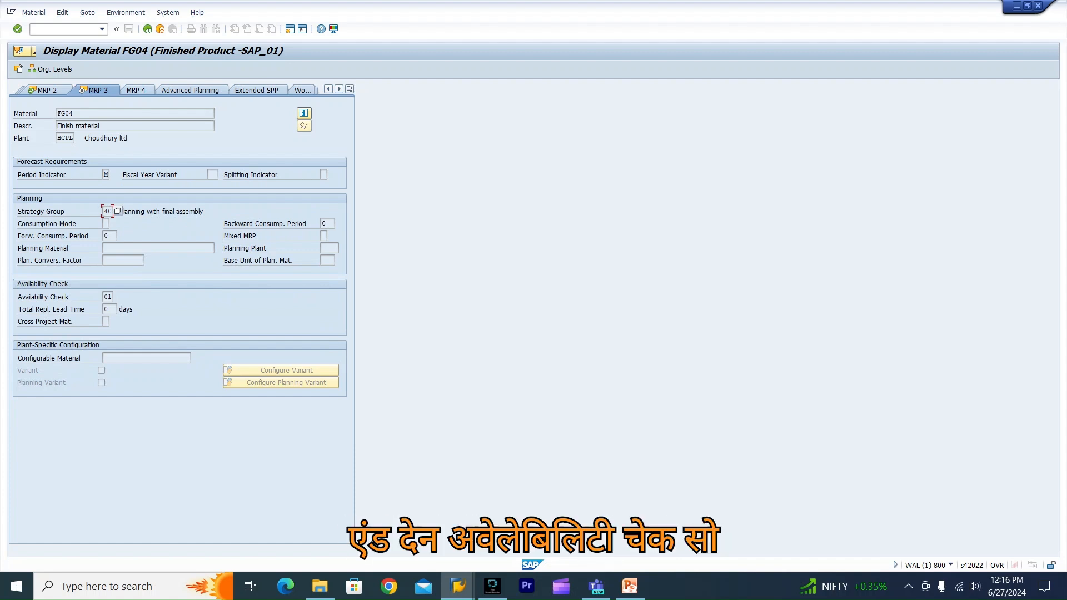
{"action": "left_click", "coordinate": [59, 297]}
{"action": "left_click", "coordinate": [108, 212]}
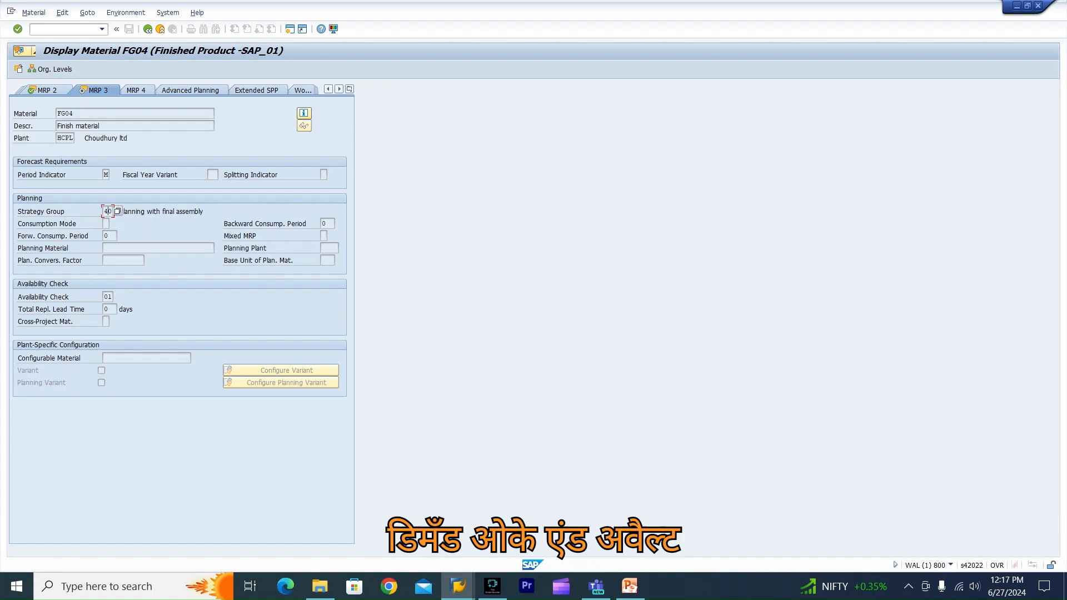
{"action": "left_click", "coordinate": [108, 297]}
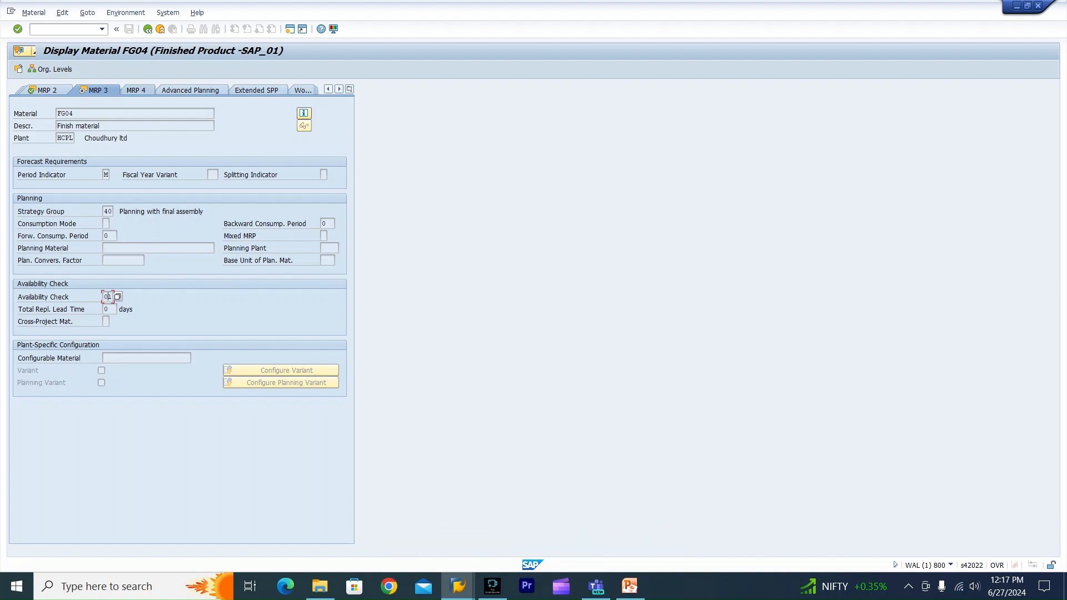
{"action": "key", "text": "Return"}
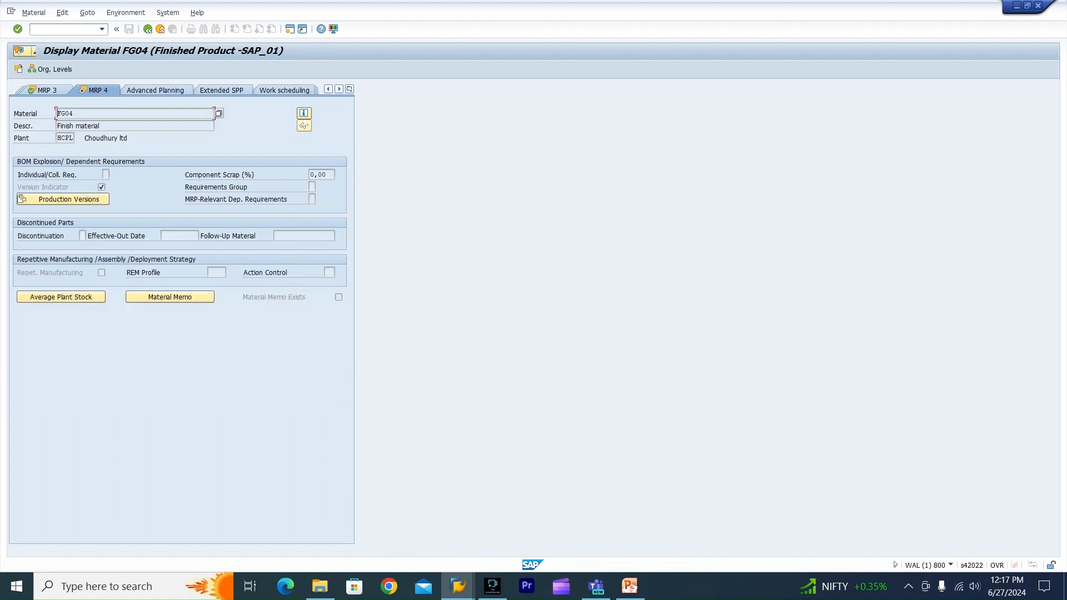
{"action": "key", "text": "alt+Tab"}
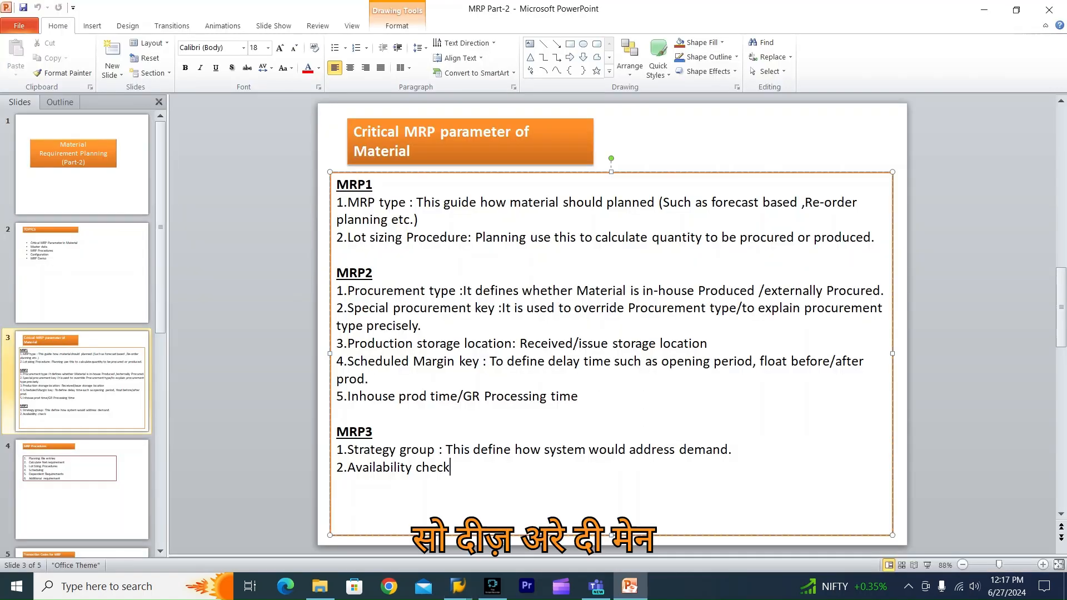
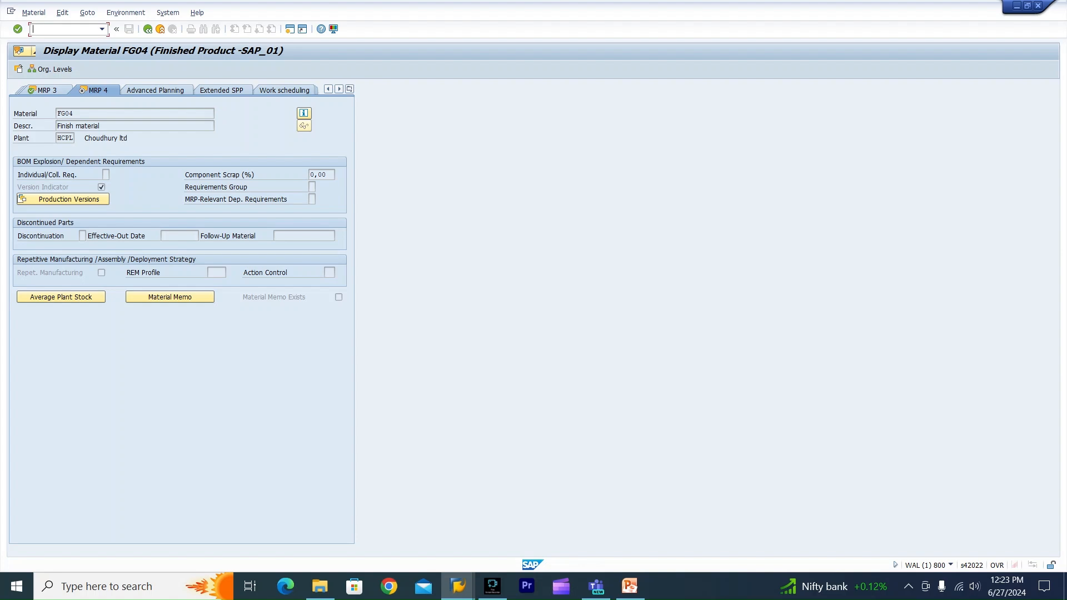
Try to open the material BOM display from the FG04 material master with transaction code /ncs03.
{"action": "type", "text": "/ncs03"}
{"action": "key", "text": "Return"}
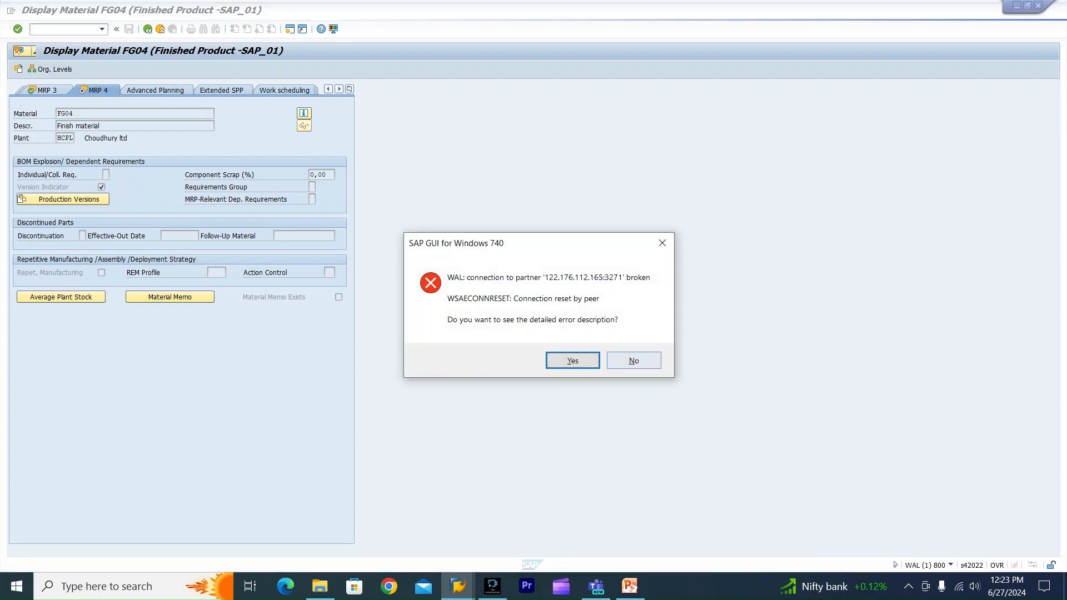
{"action": "key", "text": "Tab"}
Switch to SAP Logon and open the S4HANA connection.
{"action": "left_click", "coordinate": [389, 587]}
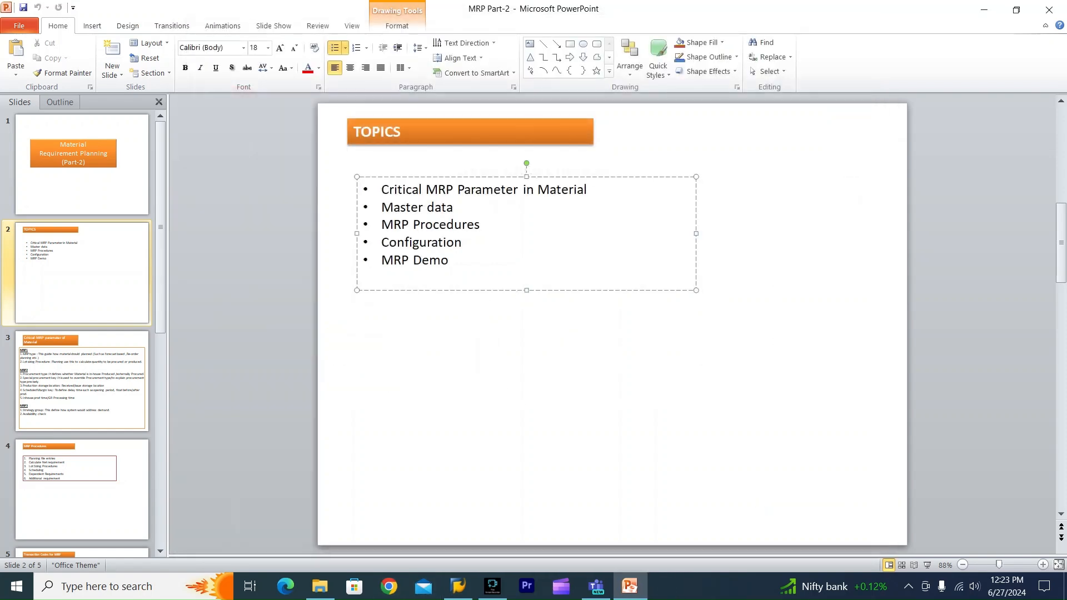
{"action": "left_click", "coordinate": [458, 587]}
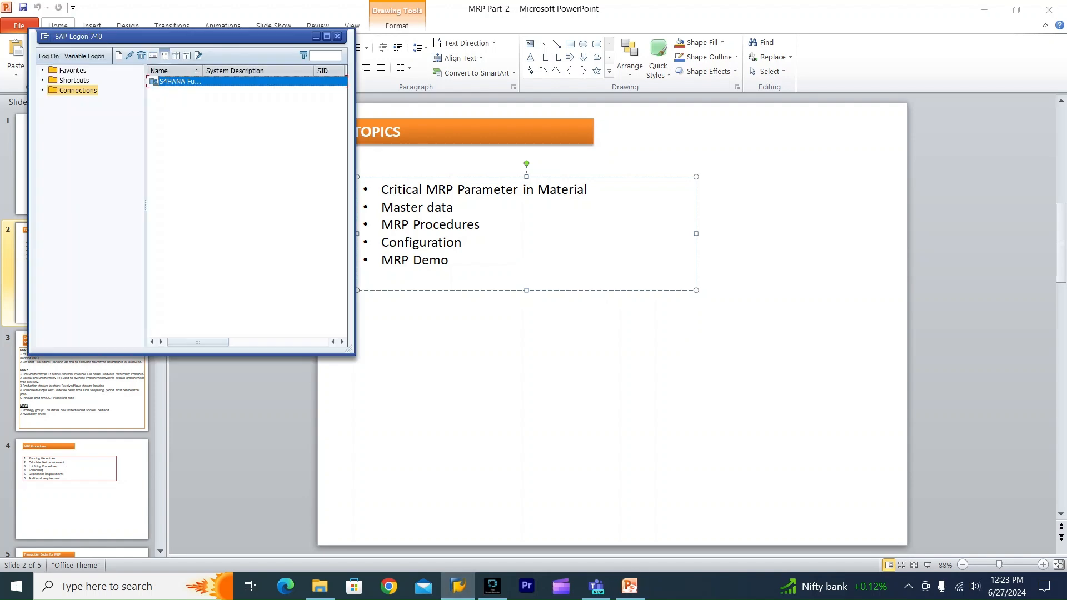
{"action": "double_click", "coordinate": [155, 81]}
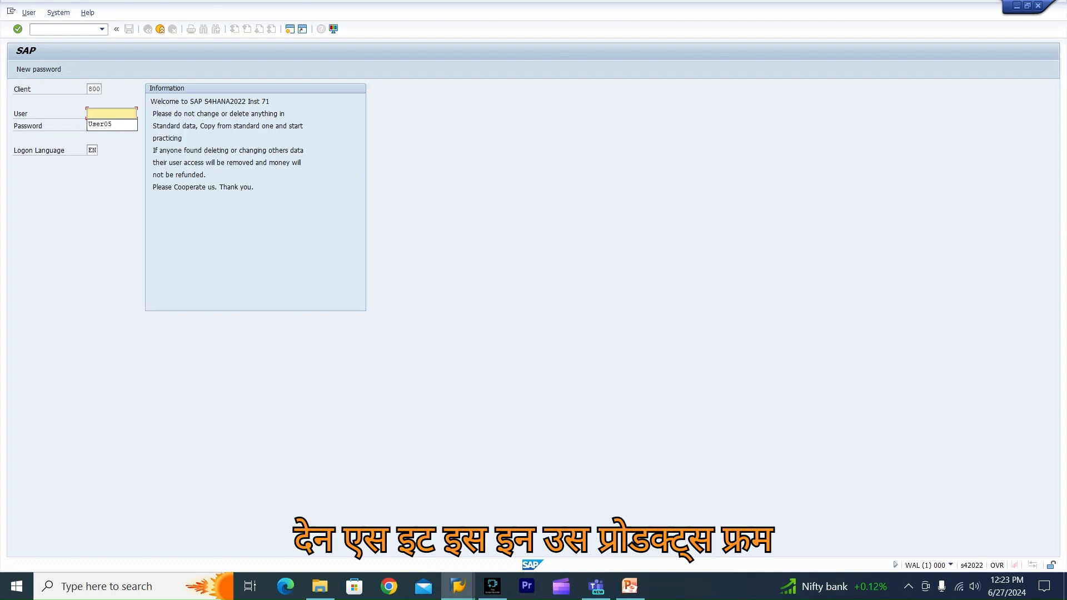
Log on to client 800 with the suggested user name and the account password, continuing past the multiple-logon dialog.
{"action": "left_click", "coordinate": [100, 125]}
{"action": "left_click", "coordinate": [107, 125]}
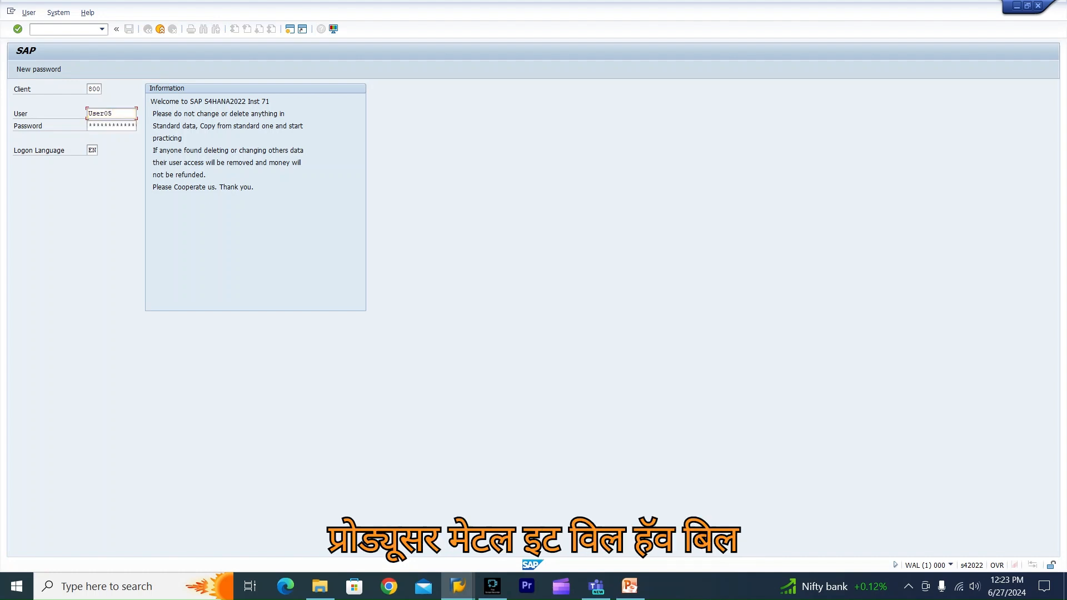
{"action": "type", "text": "***"}
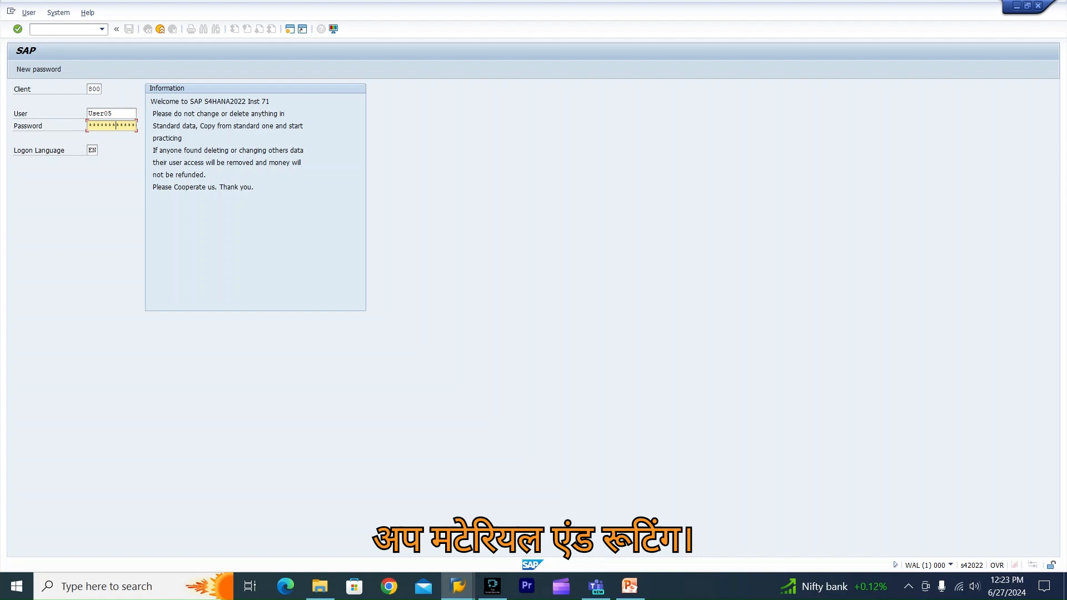
{"action": "type", "text": "**"}
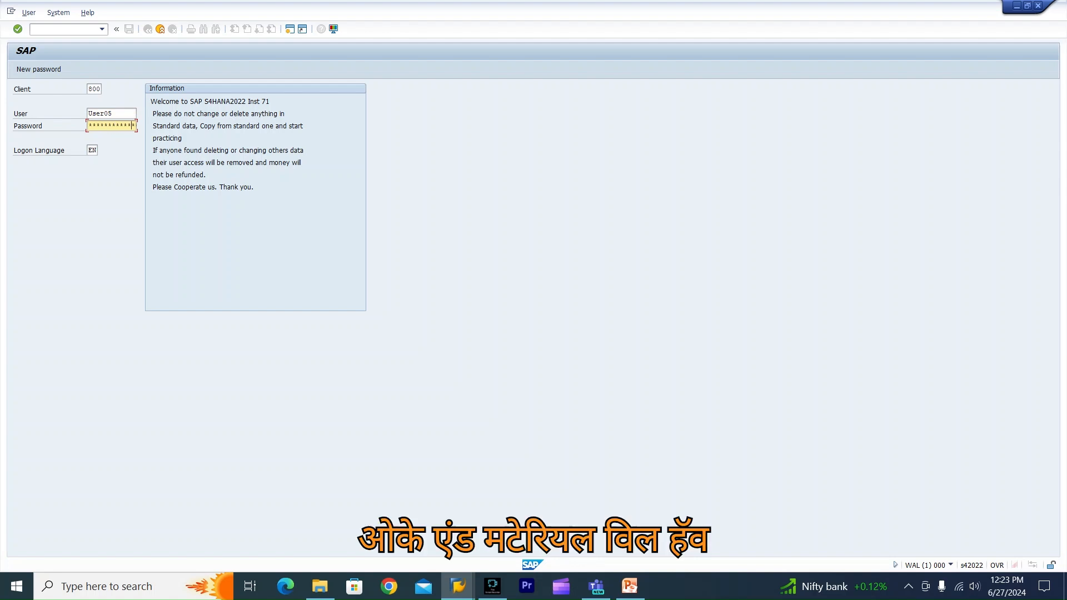
{"action": "key", "text": "Return"}
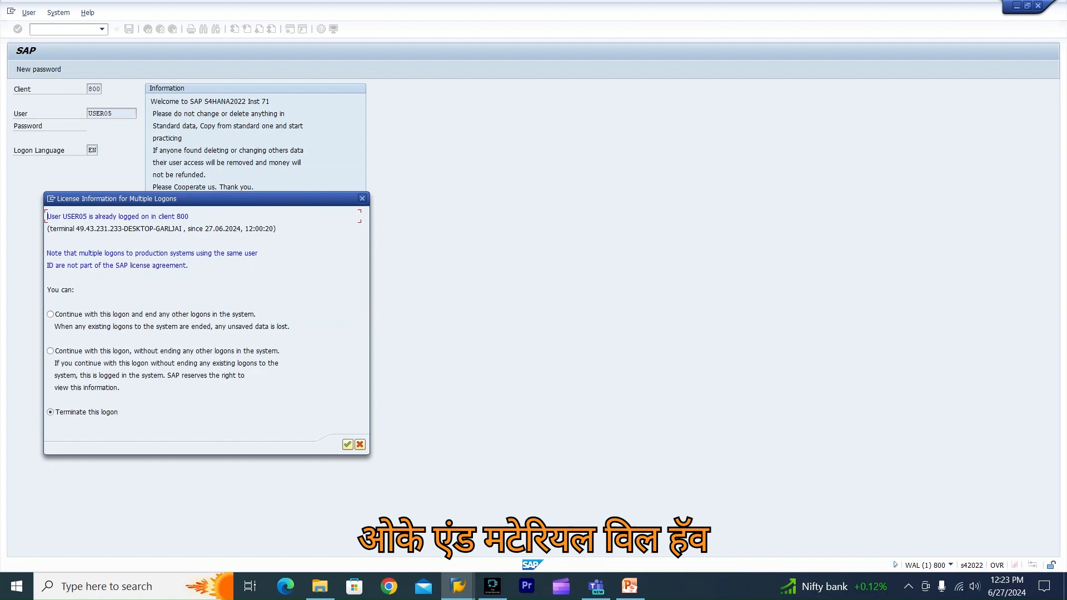
{"action": "key", "text": "Tab"}
{"action": "key", "text": "Return"}
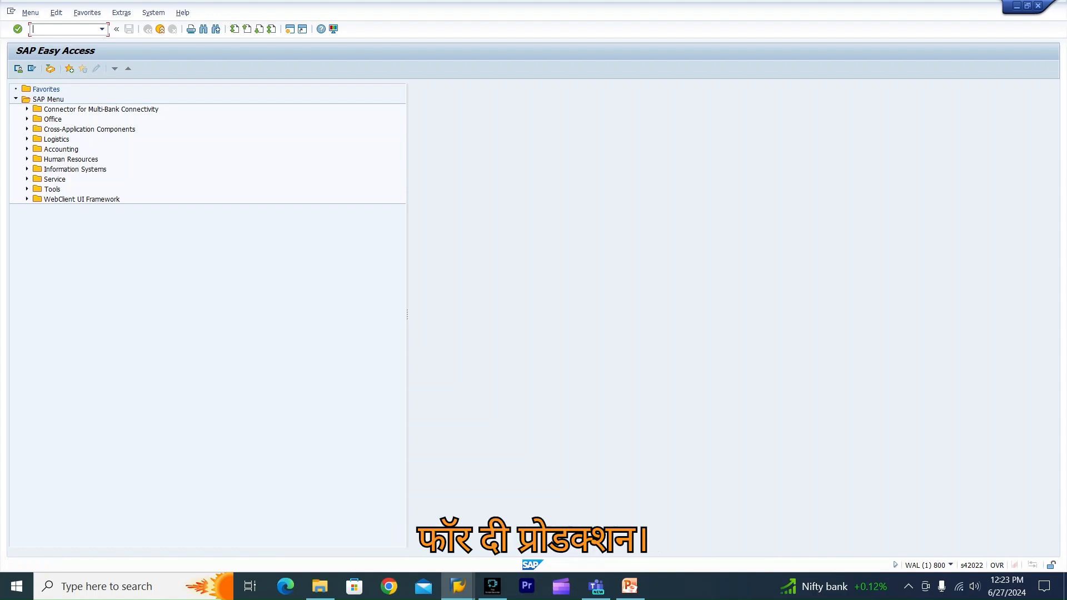
Open the material BOM display with transaction code /ncs03 and set the material to FG04.
{"action": "type", "text": "/ncs03"}
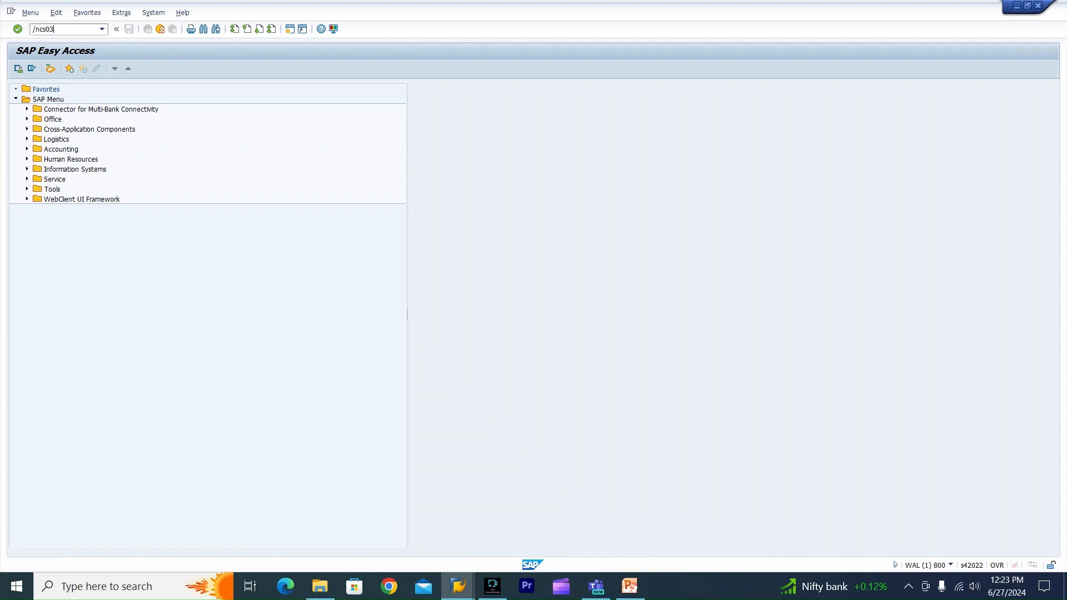
{"action": "key", "text": "Return"}
{"action": "key", "text": "space"}
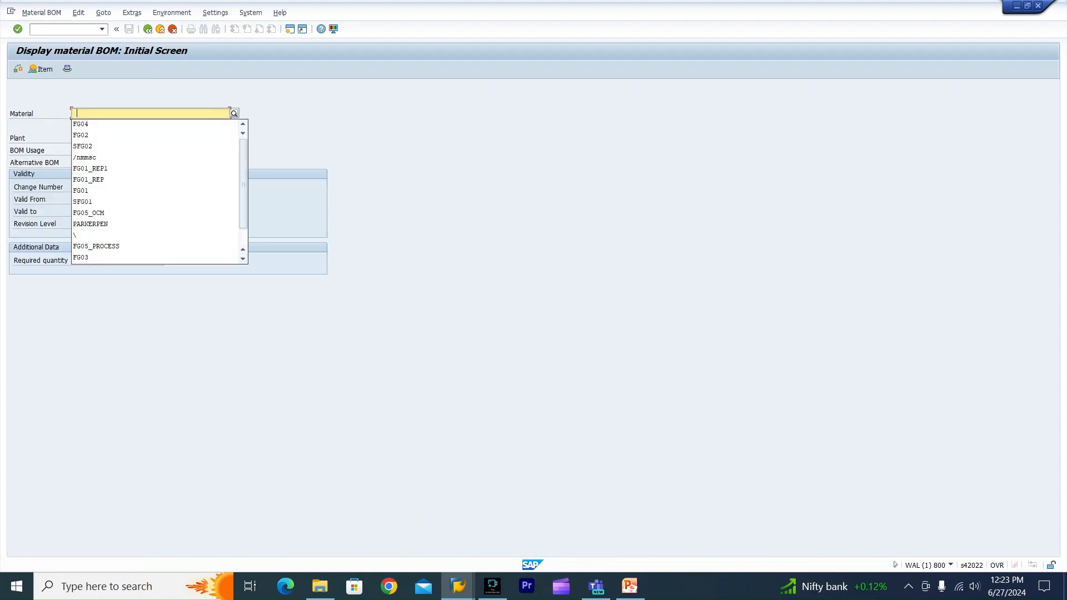
{"action": "key", "text": "Down"}
{"action": "key", "text": "Return"}
Display the bill of material of FG04 for plant hcpl with BOM usage 1.
{"action": "key", "text": "Tab"}
{"action": "key", "text": "space"}
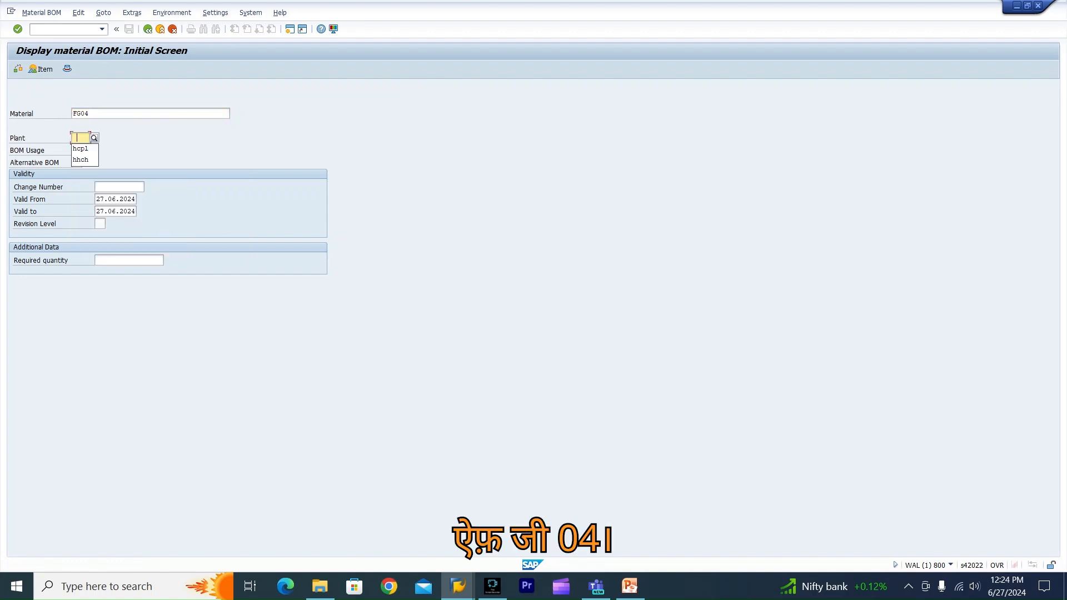
{"action": "key", "text": "Down"}
{"action": "key", "text": "Return"}
{"action": "key", "text": "Tab"}
{"action": "key", "text": "space"}
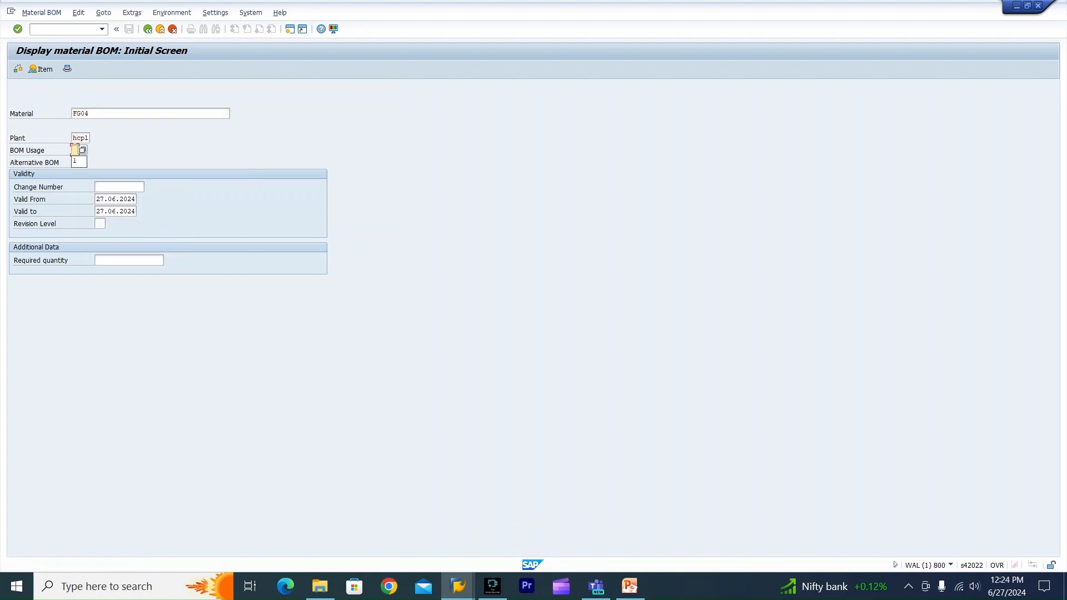
{"action": "key", "text": "Down"}
{"action": "key", "text": "Return"}
{"action": "key", "text": "Return"}
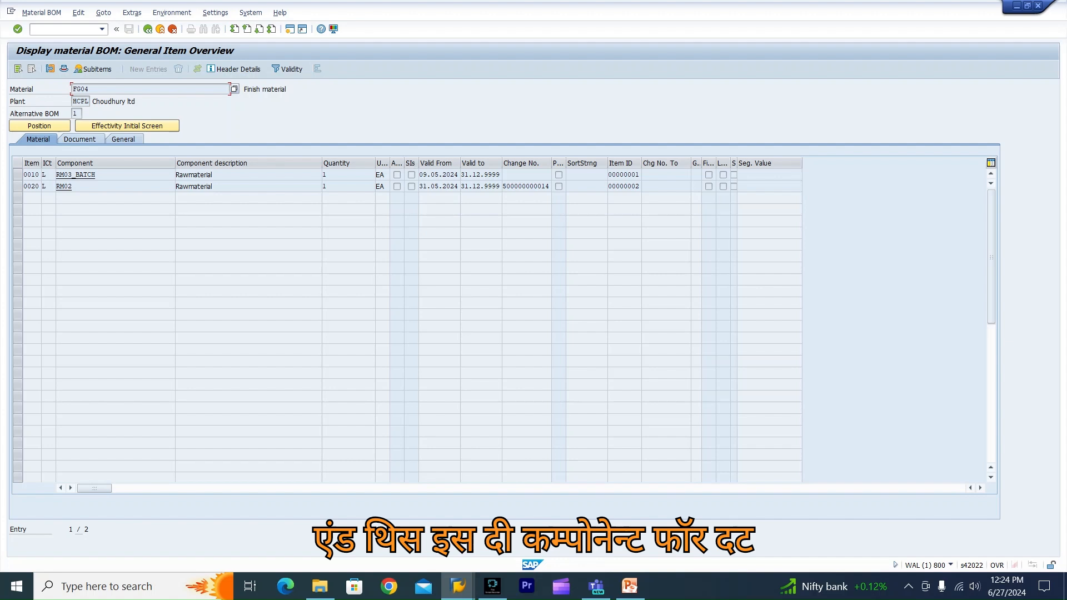
{"action": "key", "text": "ctrl+a"}
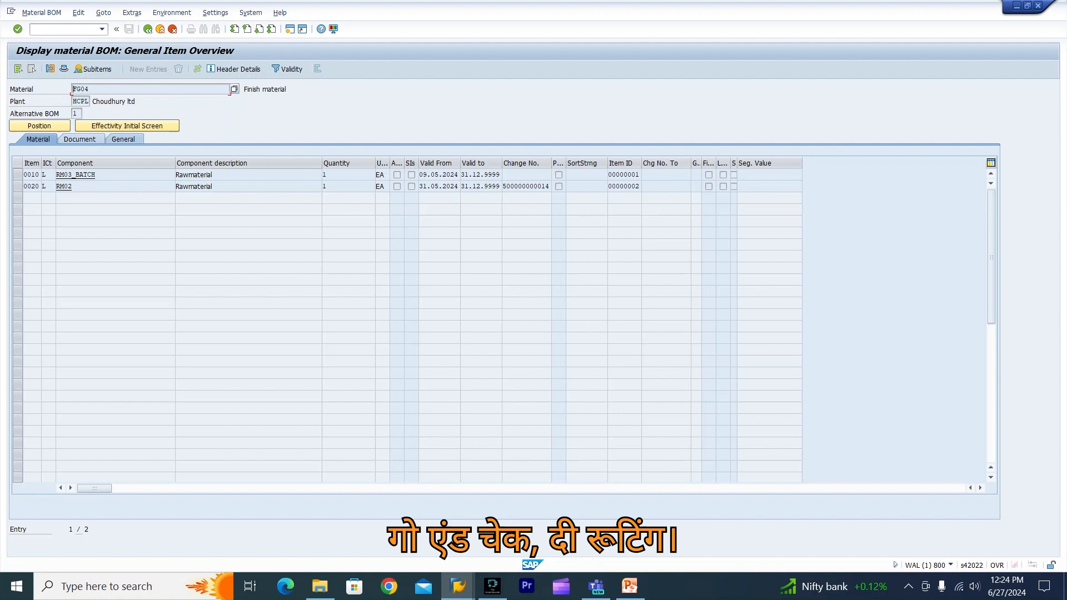
Display the routing operations of FG04 with transaction code /nca03 and return to SAP Easy Access.
{"action": "left_click", "coordinate": [63, 29]}
{"action": "type", "text": "/nca03"}
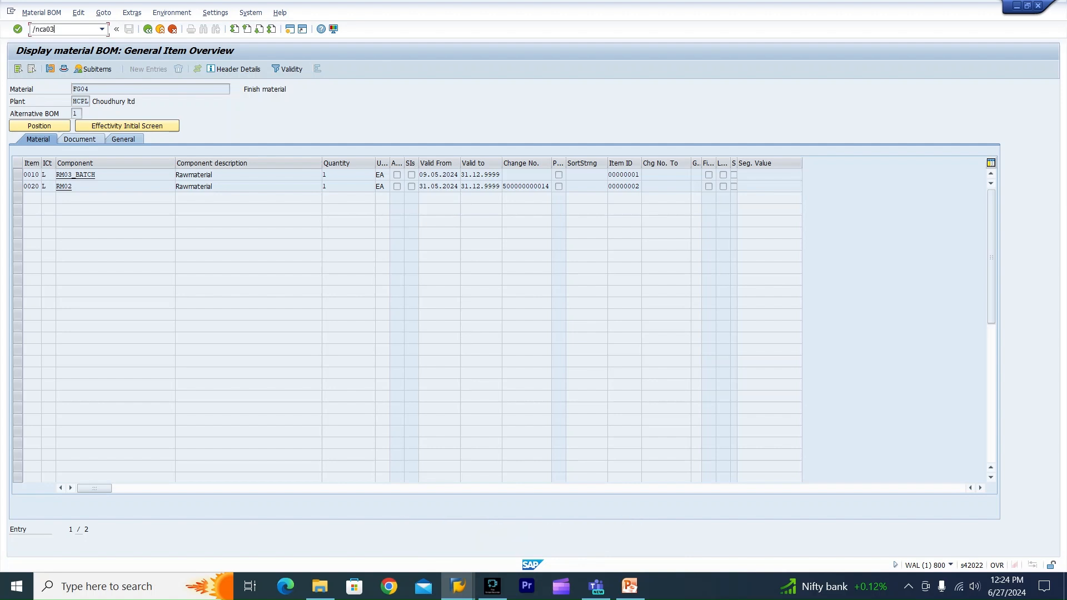
{"action": "key", "text": "Return"}
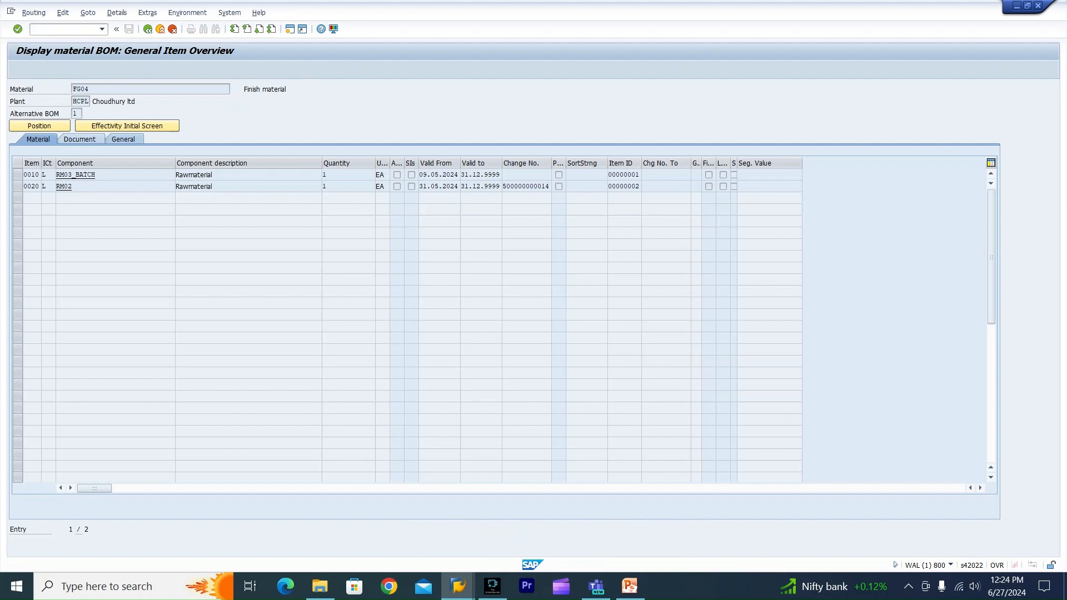
{"action": "key", "text": "Return"}
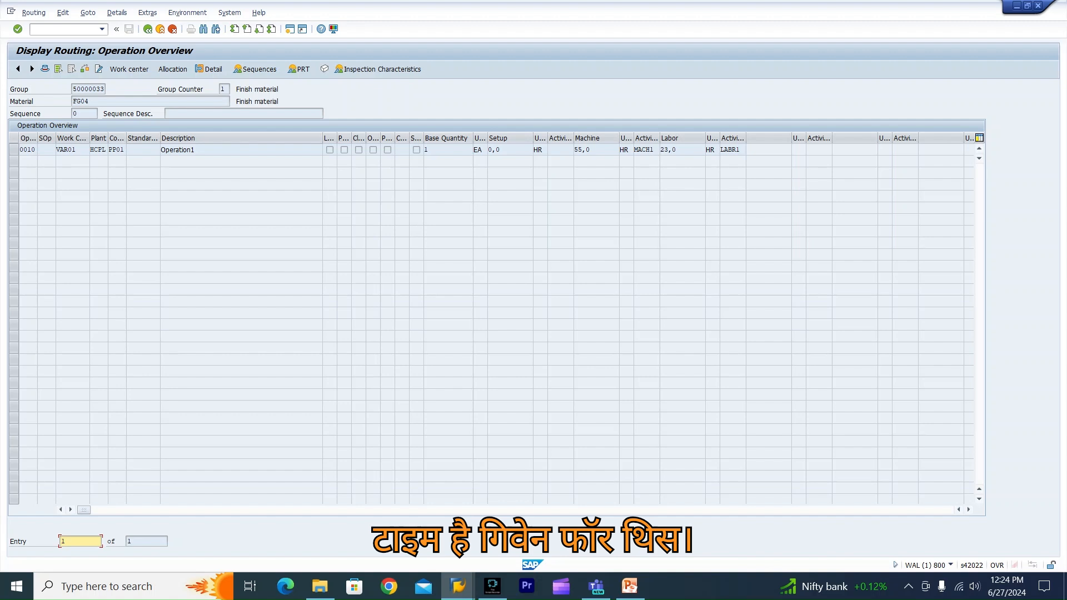
{"action": "left_click", "coordinate": [81, 89]}
{"action": "left_click", "coordinate": [89, 101]}
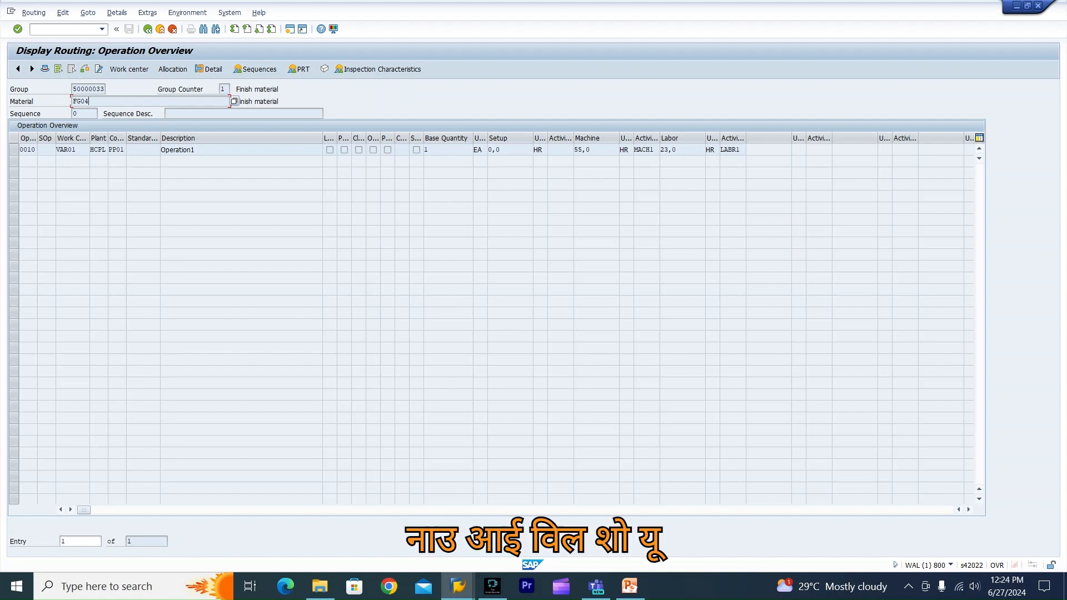
{"action": "left_click", "coordinate": [148, 30]}
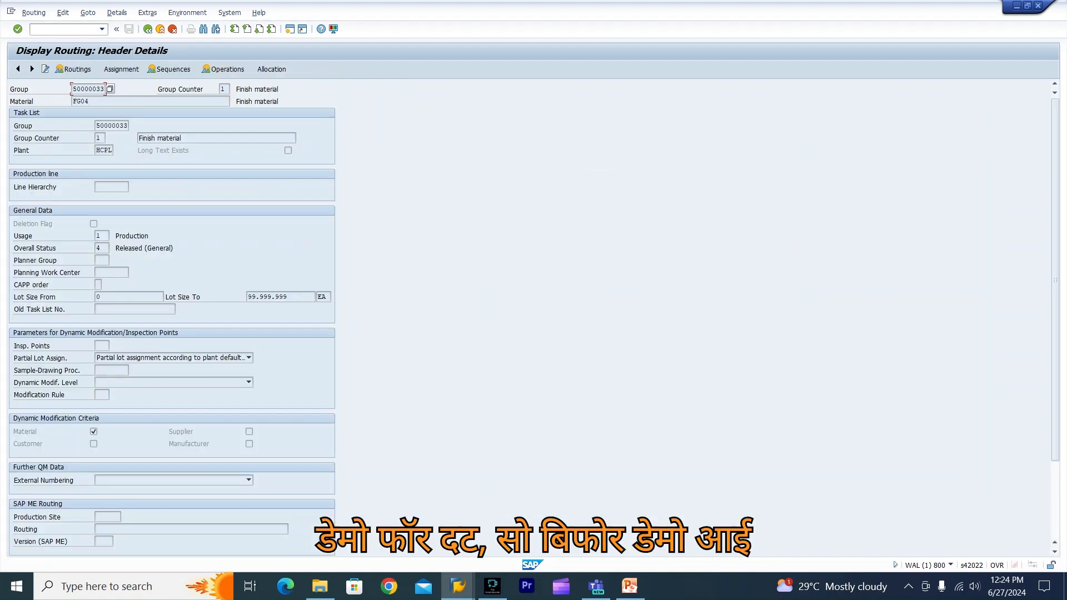
{"action": "left_click", "coordinate": [148, 29]}
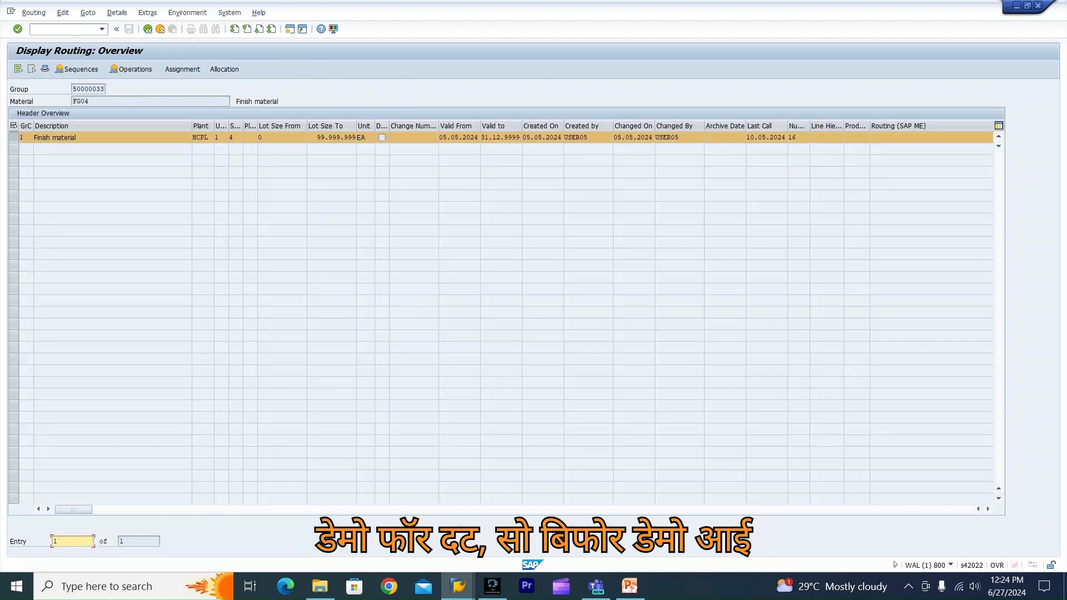
{"action": "left_click", "coordinate": [148, 29]}
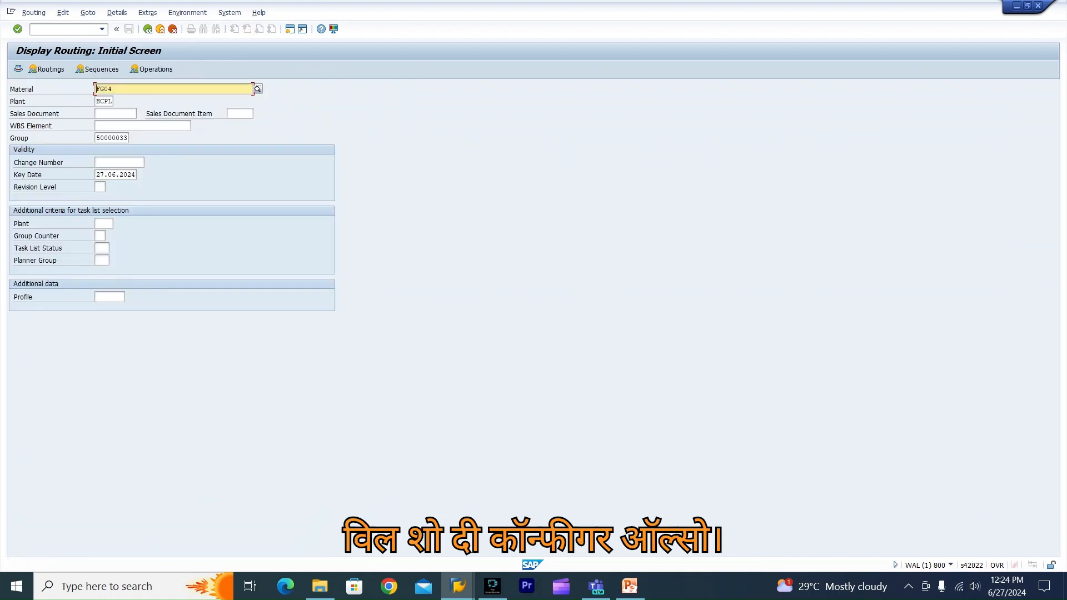
{"action": "key", "text": "F3"}
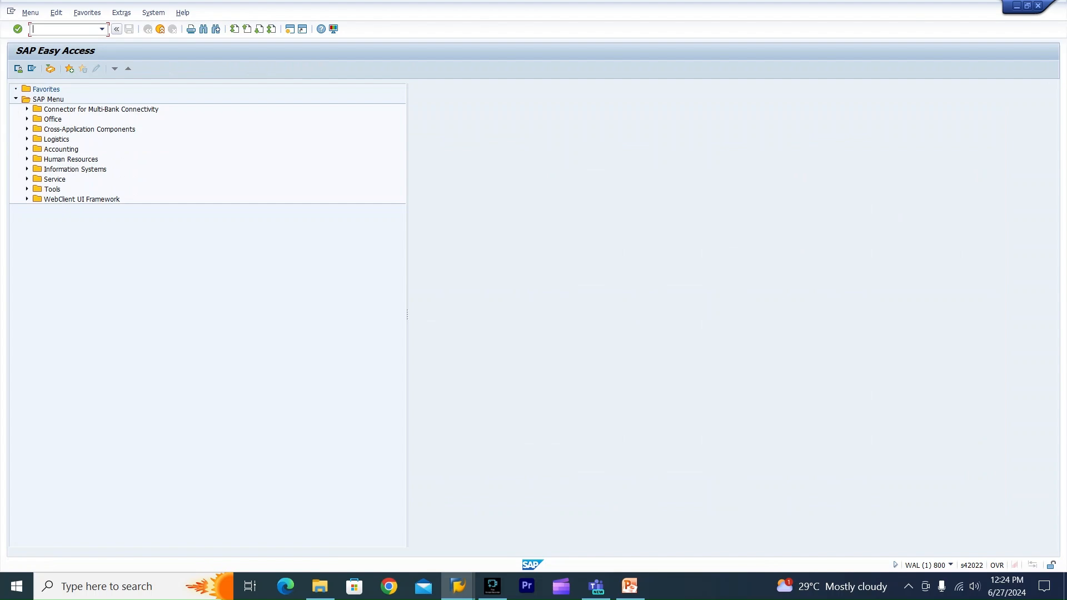
Open the plant parameters for material requirements planning with transaction code /noppq.
{"action": "type", "text": "/noopq"}
{"action": "key", "text": "Return"}
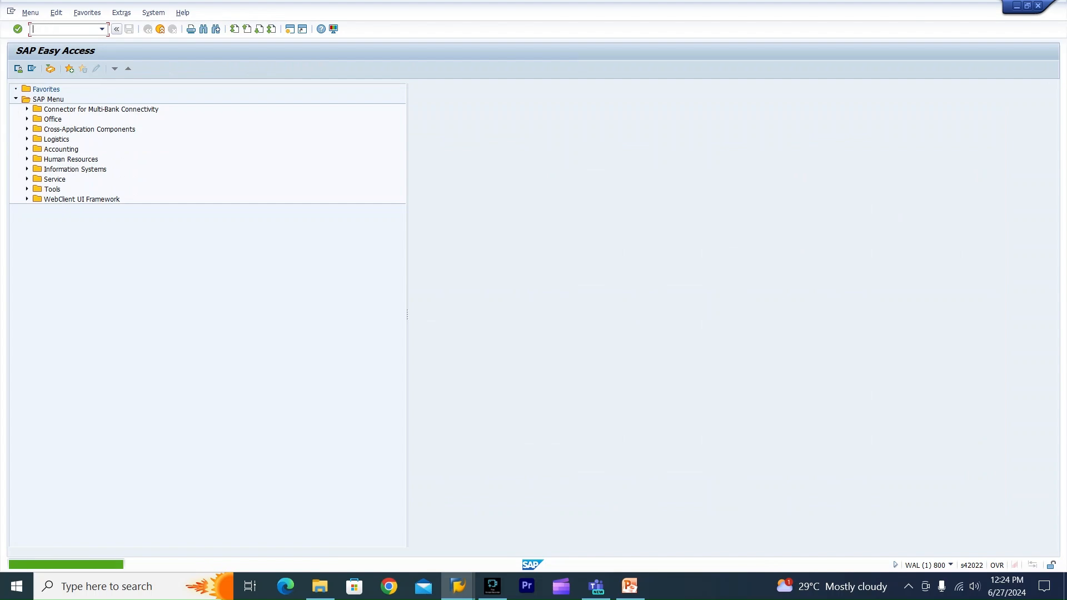
{"action": "type", "text": "/n"}
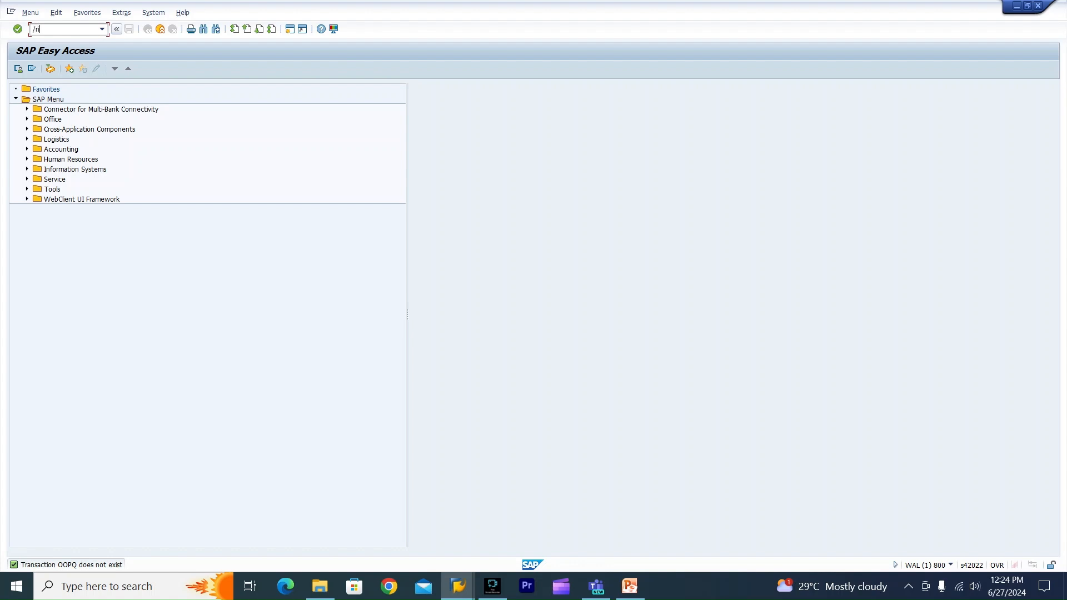
{"action": "type", "text": "oppq"}
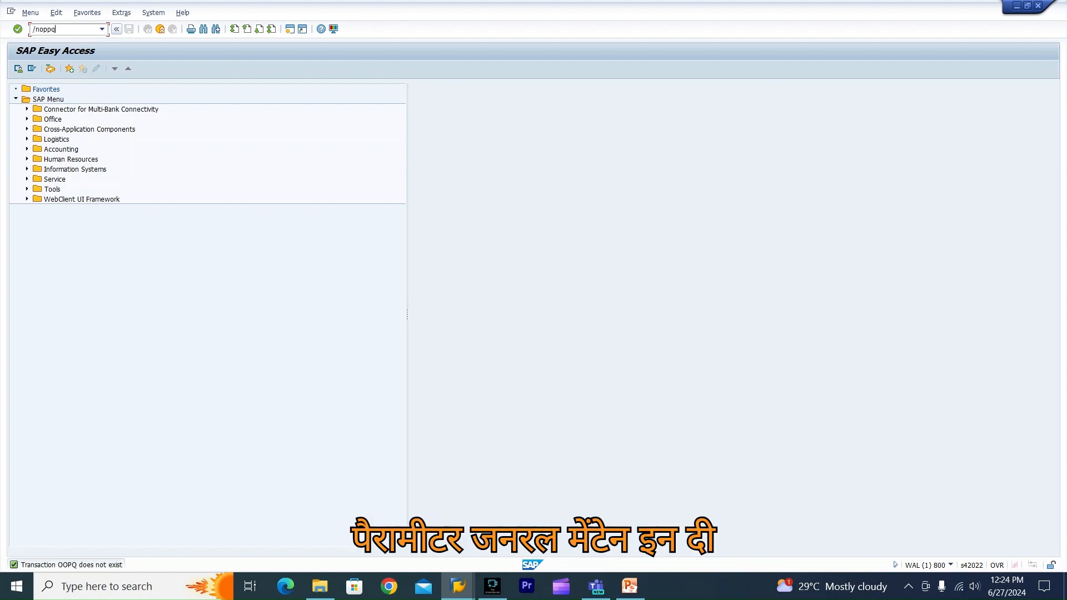
{"action": "key", "text": "Return"}
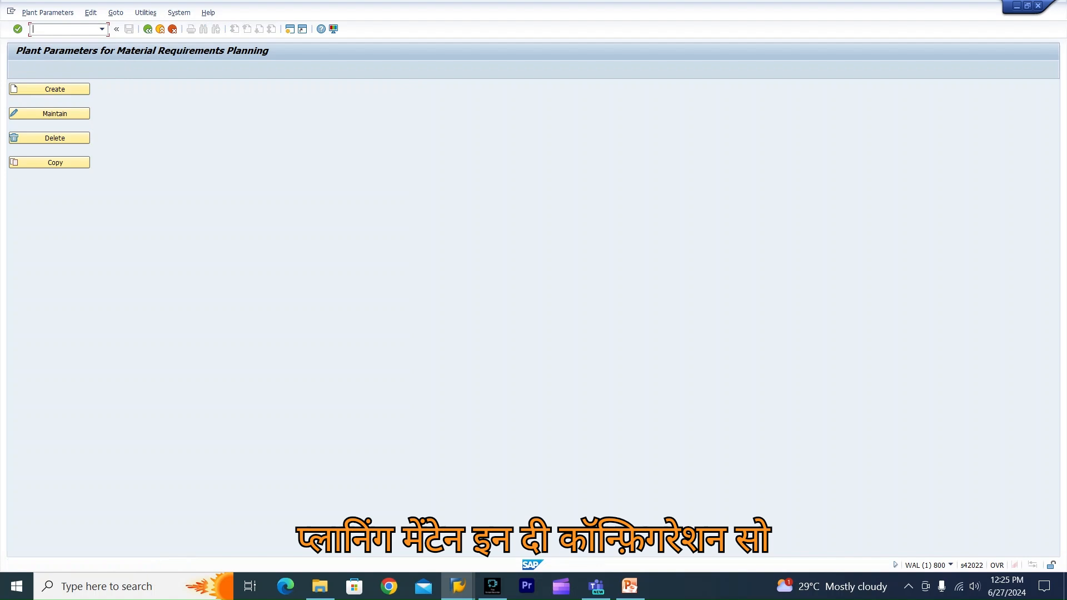
Open the MRP plant parameters of plant HCPL for maintenance.
{"action": "left_click", "coordinate": [49, 113]}
{"action": "type", "text": "HCPL"}
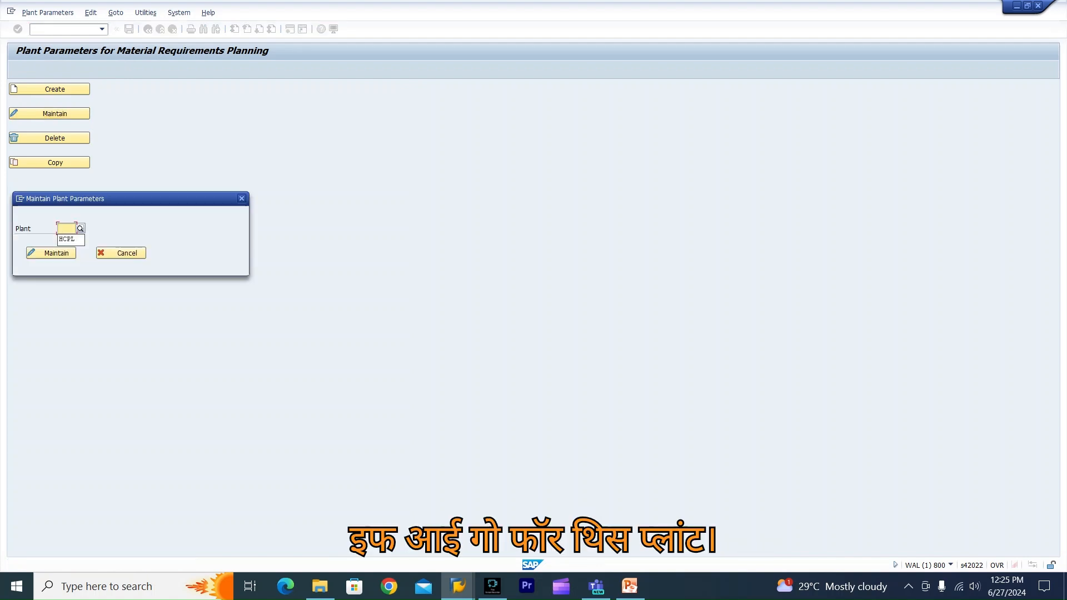
{"action": "key", "text": "Return"}
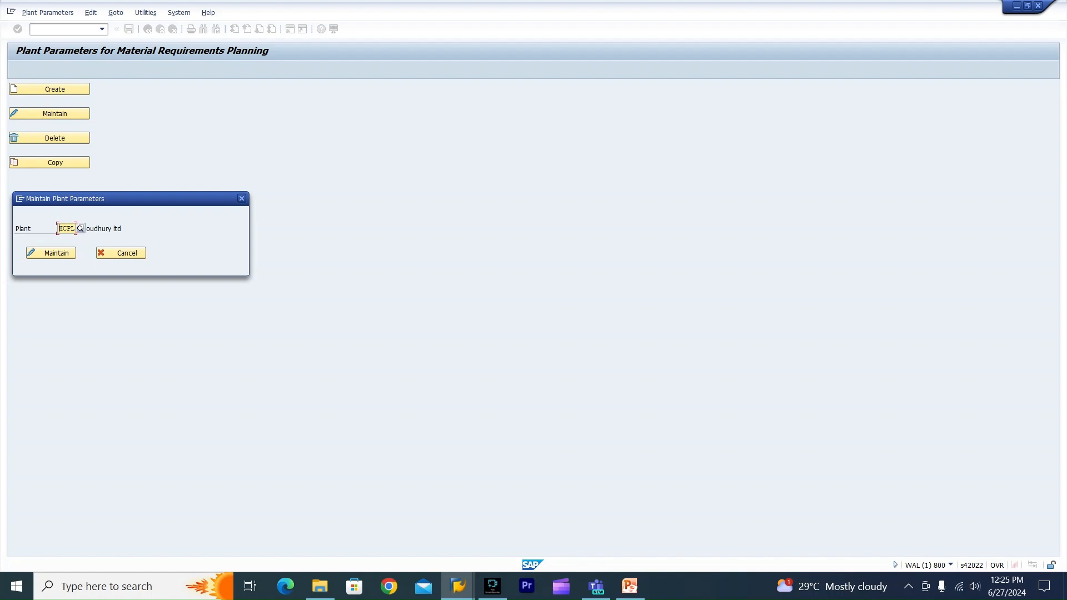
{"action": "left_click", "coordinate": [51, 254]}
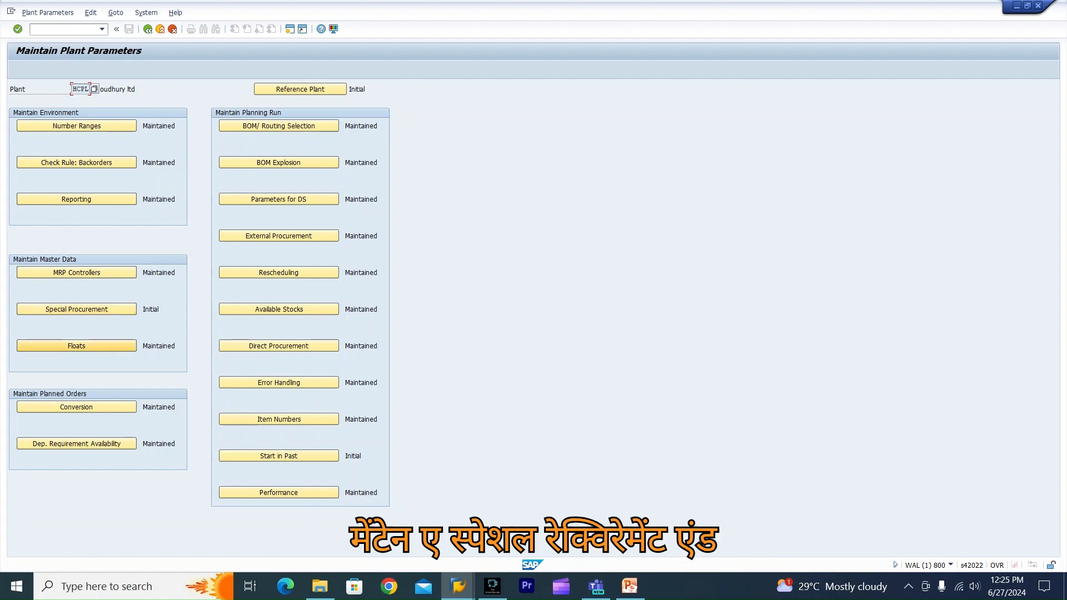
Review plant HCPL's Floats and BOM/Routing Selection settings, including the BOM selection ID, and return to SAP Easy Access.
{"action": "left_click", "coordinate": [76, 346]}
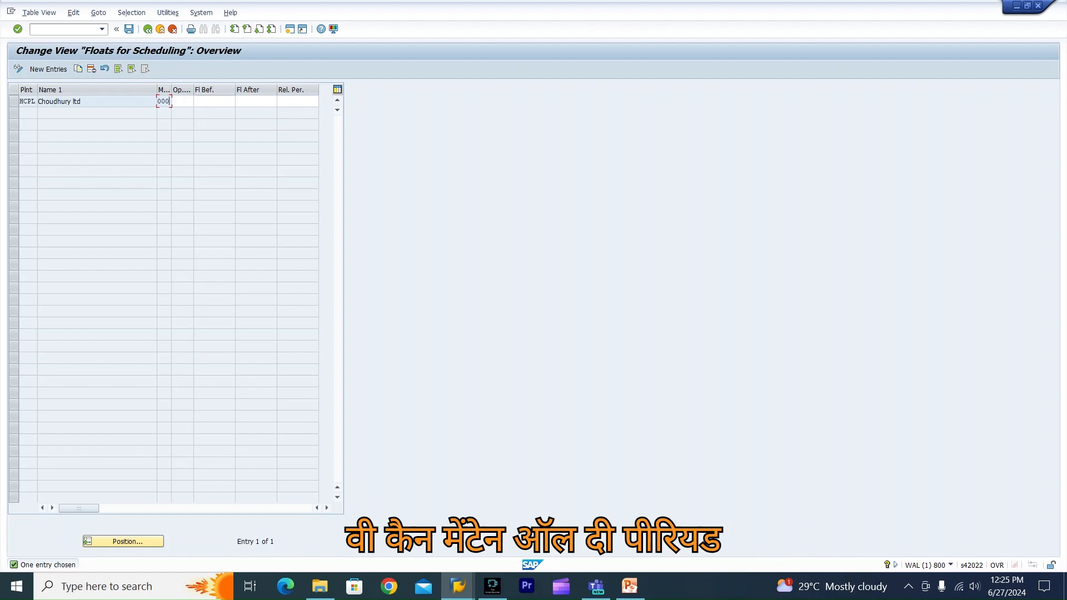
{"action": "left_click", "coordinate": [148, 29]}
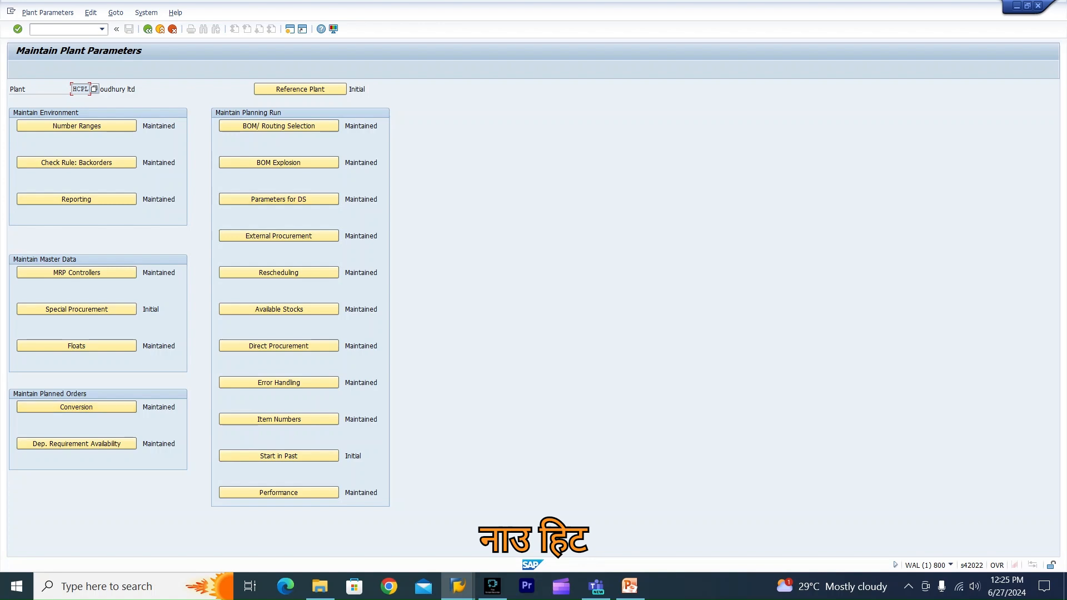
{"action": "left_click", "coordinate": [279, 126]}
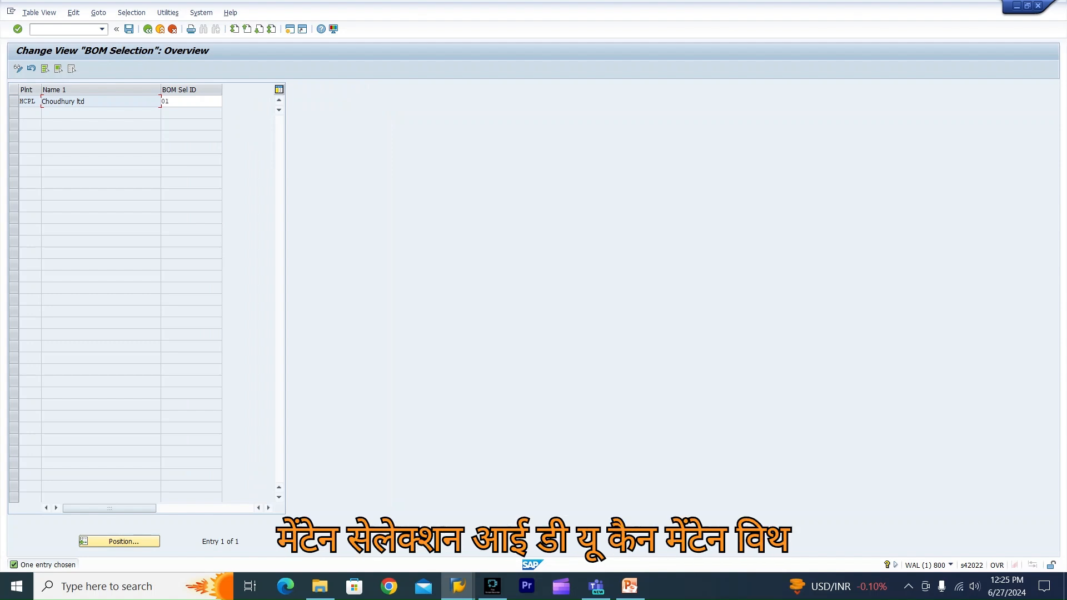
{"action": "left_click", "coordinate": [186, 101]}
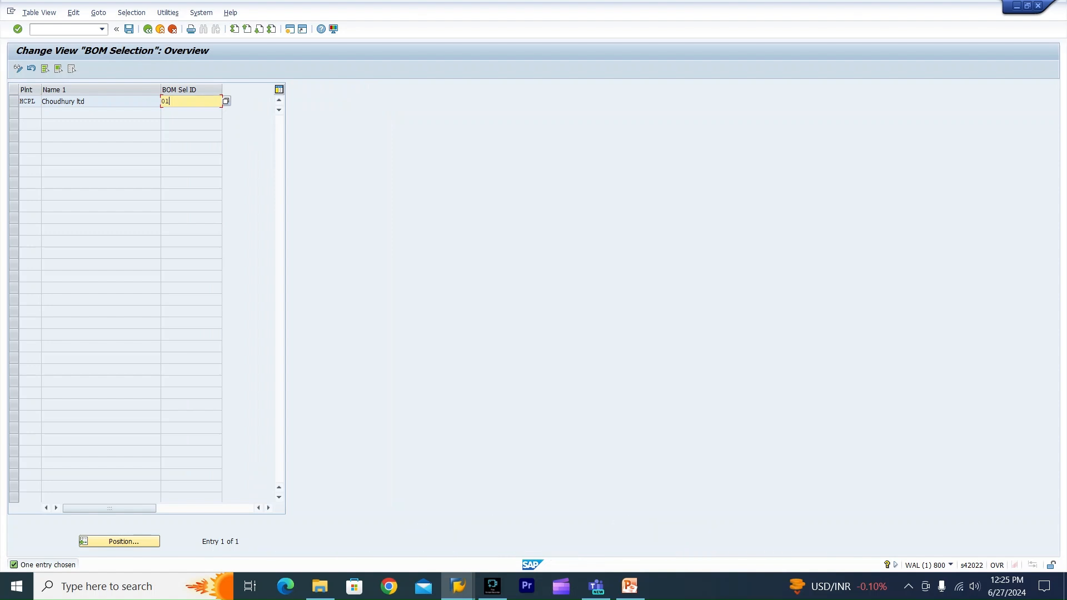
{"action": "left_click", "coordinate": [148, 28]}
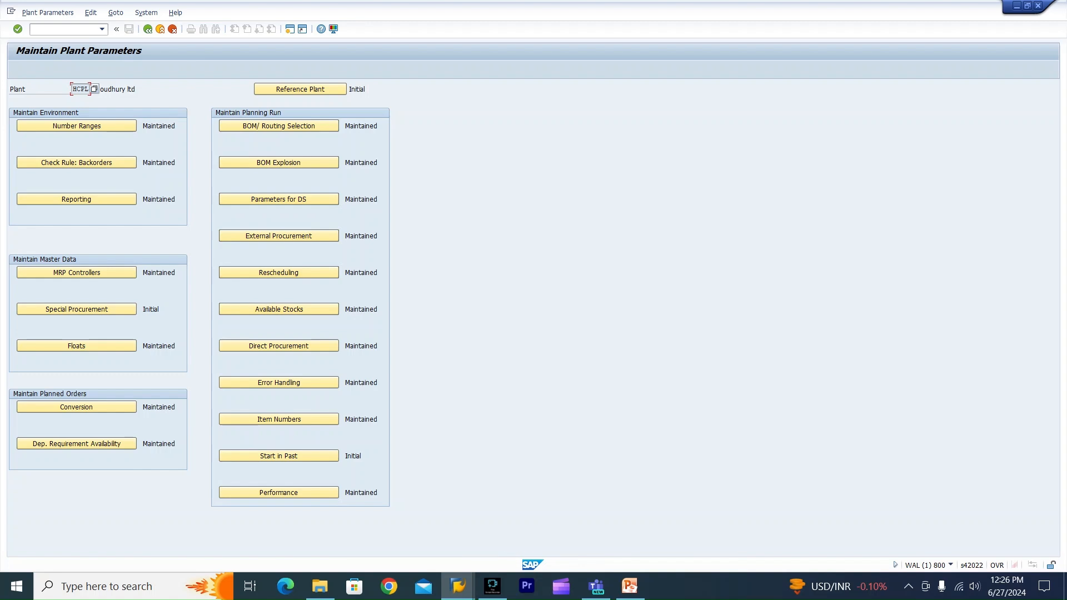
{"action": "left_click", "coordinate": [147, 29]}
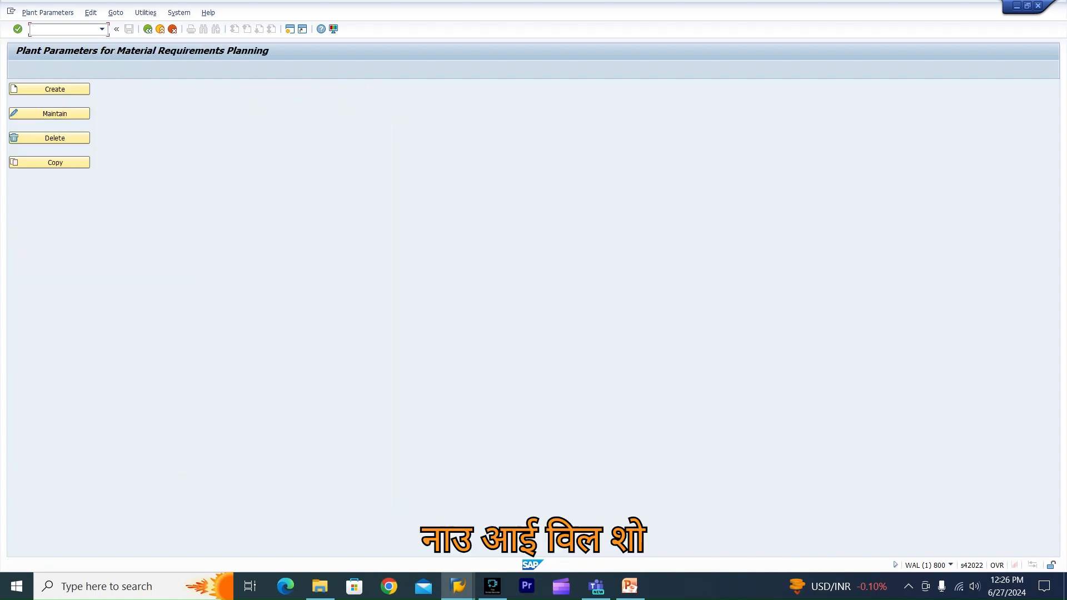
{"action": "key", "text": "F3"}
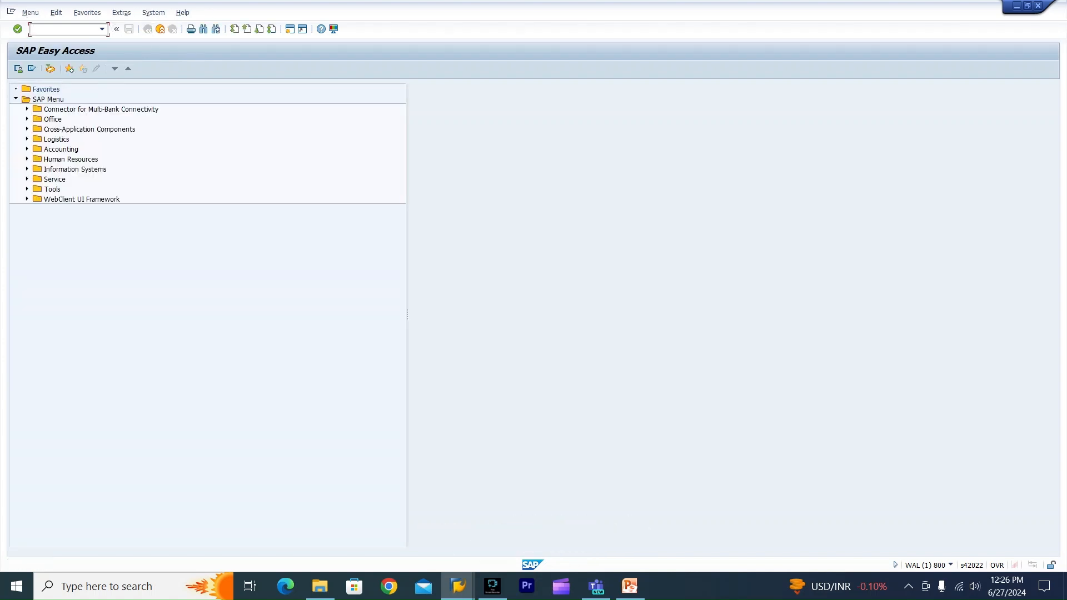
Open the stock/requirements list of FG04 in plant HCPL with /nmd04 and check the details of the VSF independent requirement.
{"action": "type", "text": "/nmd04"}
{"action": "key", "text": "Return"}
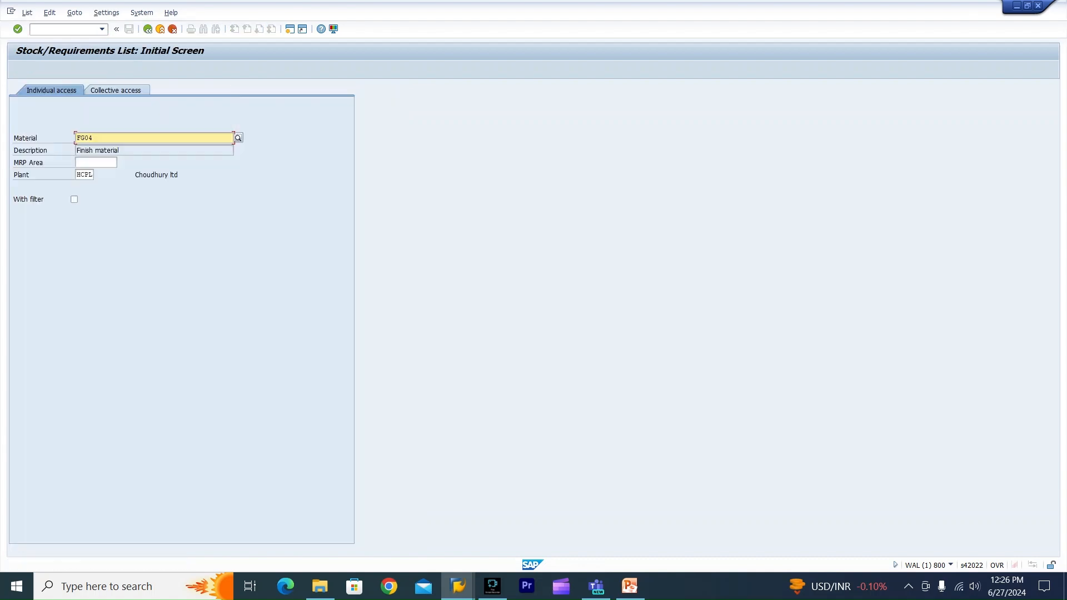
{"action": "key", "text": "Return"}
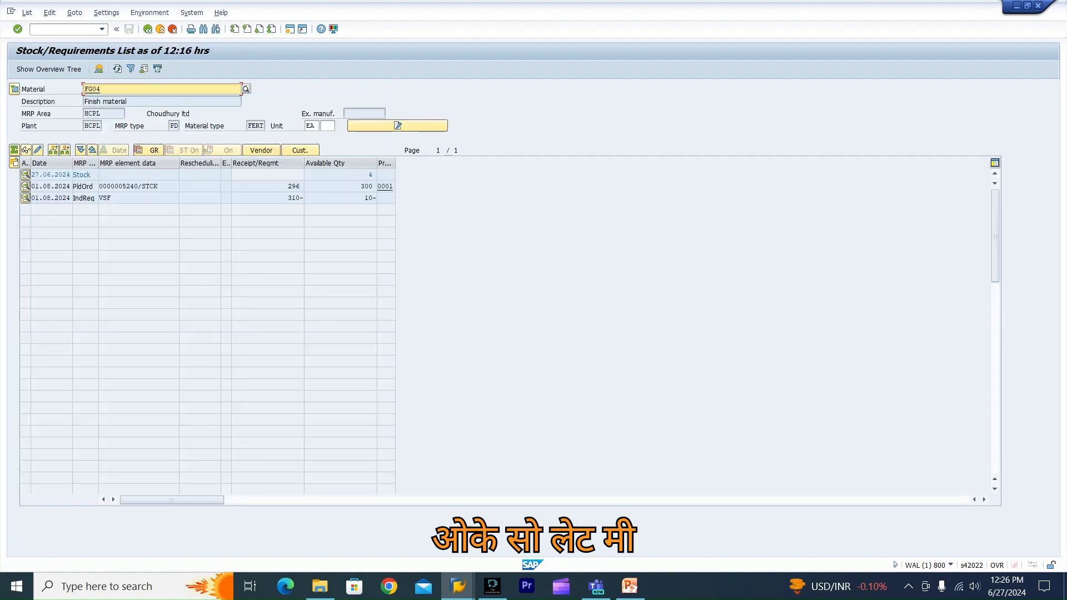
{"action": "left_click", "coordinate": [26, 197]}
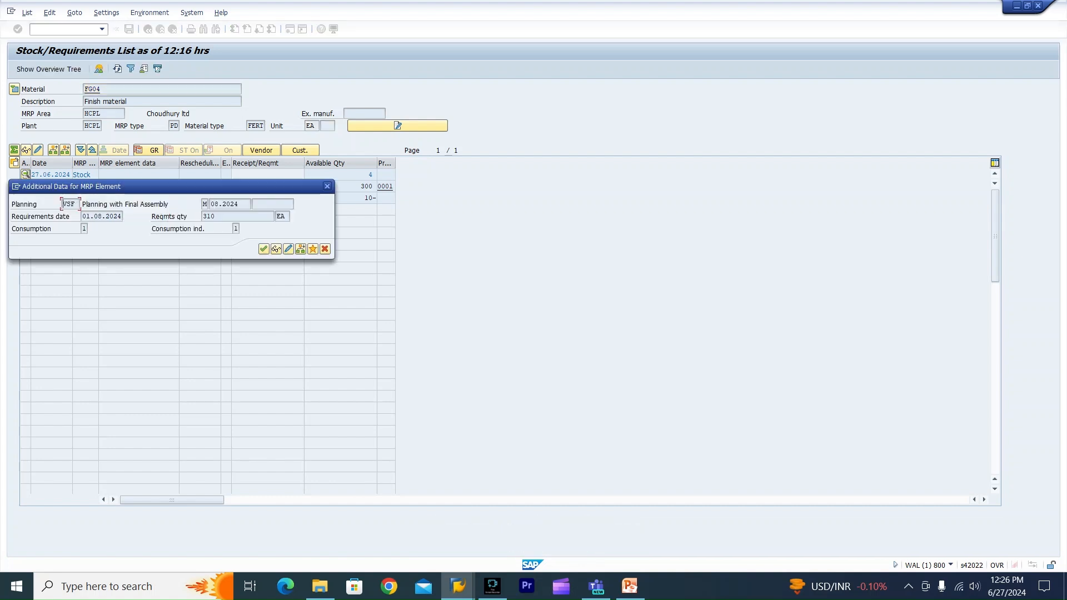
{"action": "left_click", "coordinate": [327, 186]}
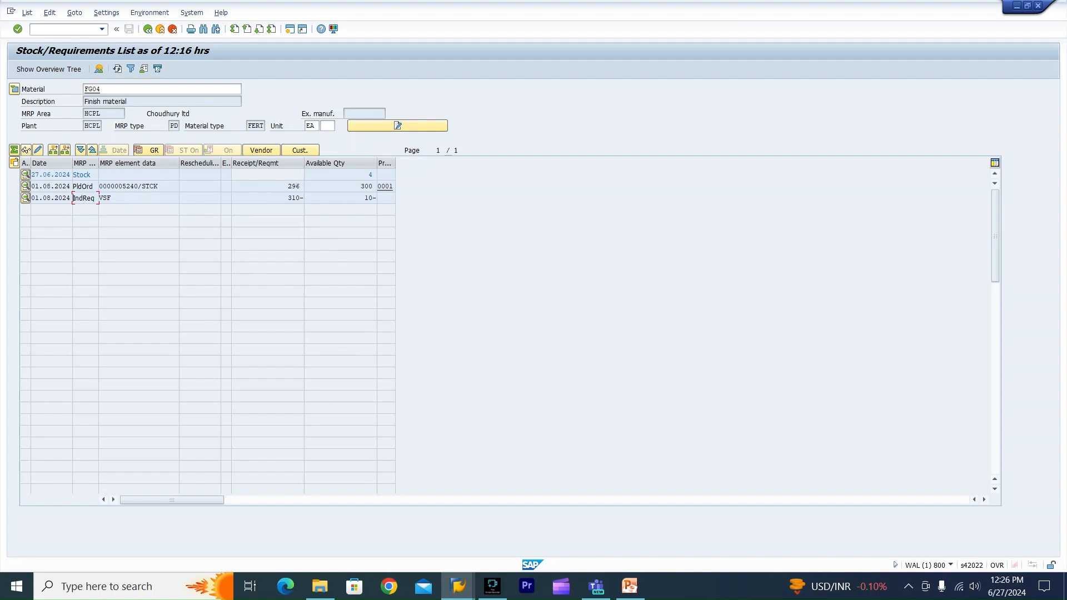
Delete the make-to-stock planned order for 296 EA dated 01.08.2024 and refresh the stock/requirements list.
{"action": "left_click", "coordinate": [26, 186]}
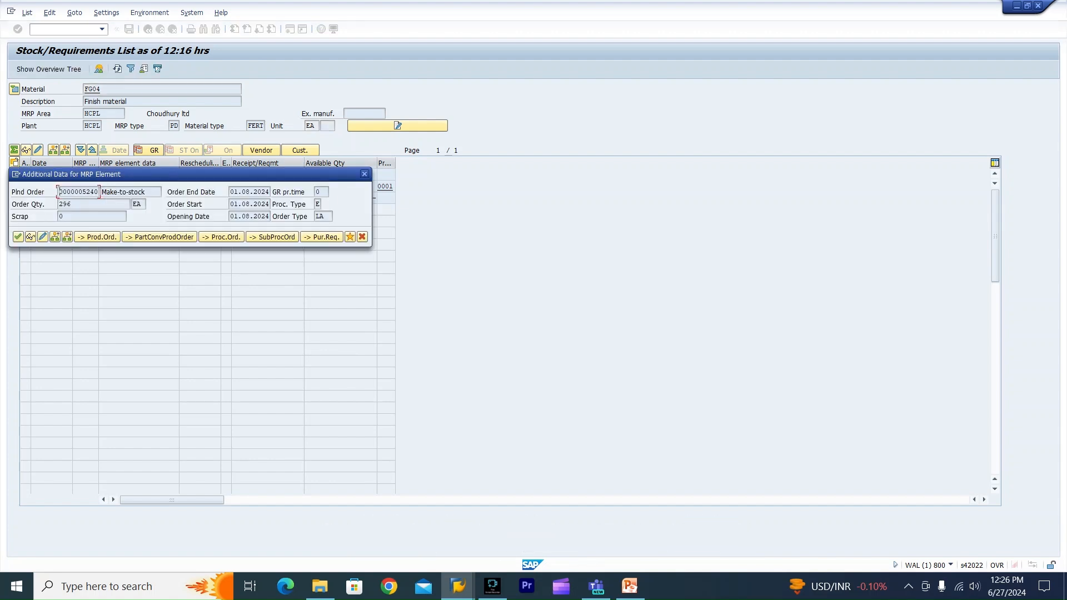
{"action": "left_click", "coordinate": [43, 237]}
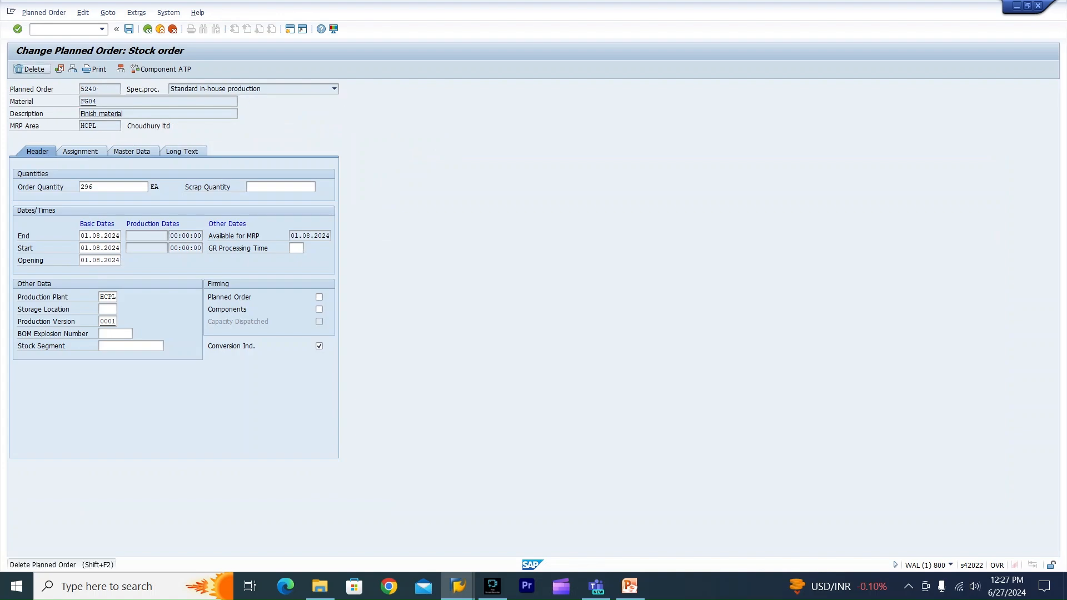
{"action": "left_click", "coordinate": [28, 69]}
{"action": "left_click", "coordinate": [151, 216]}
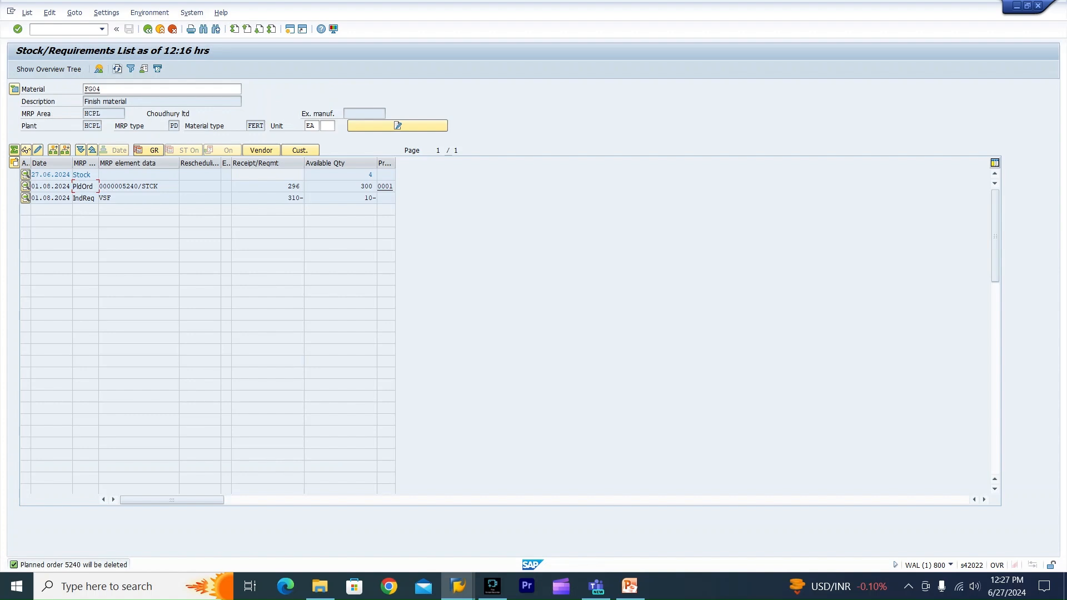
{"action": "left_click", "coordinate": [117, 68]}
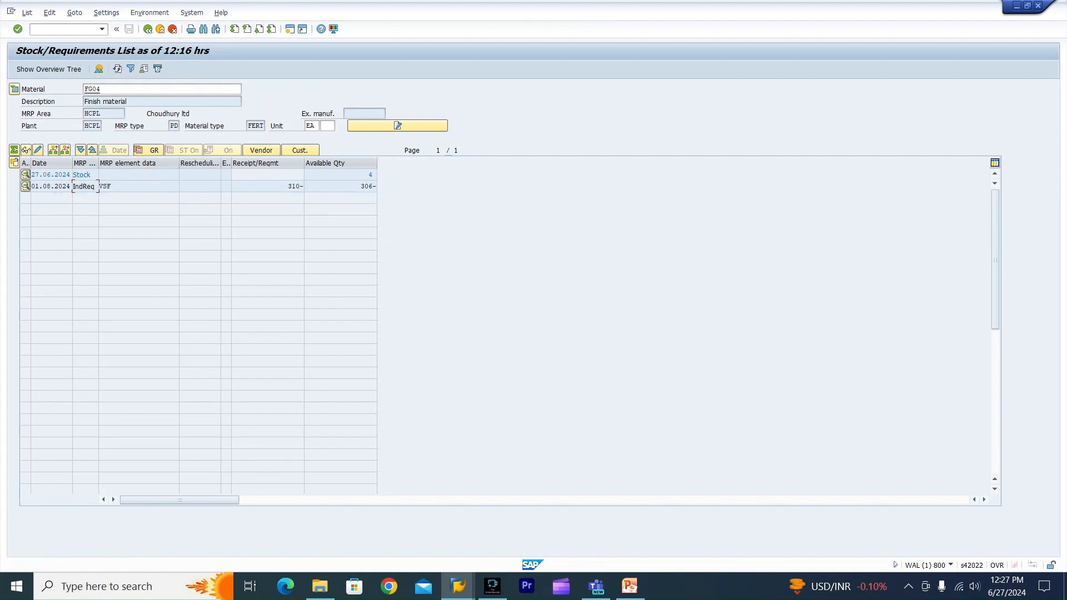
{"action": "left_click", "coordinate": [113, 186]}
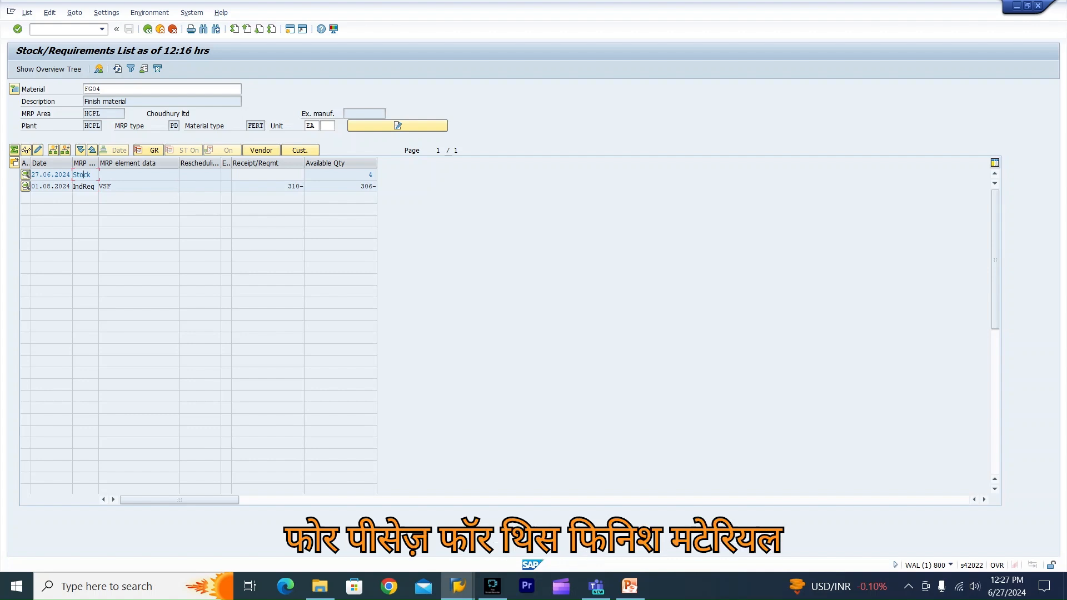
Display the VSF independent requirement's planning table, check FG04's planned quantity for 08.2024, and return to the stock/requirements list.
{"action": "left_click", "coordinate": [370, 174]}
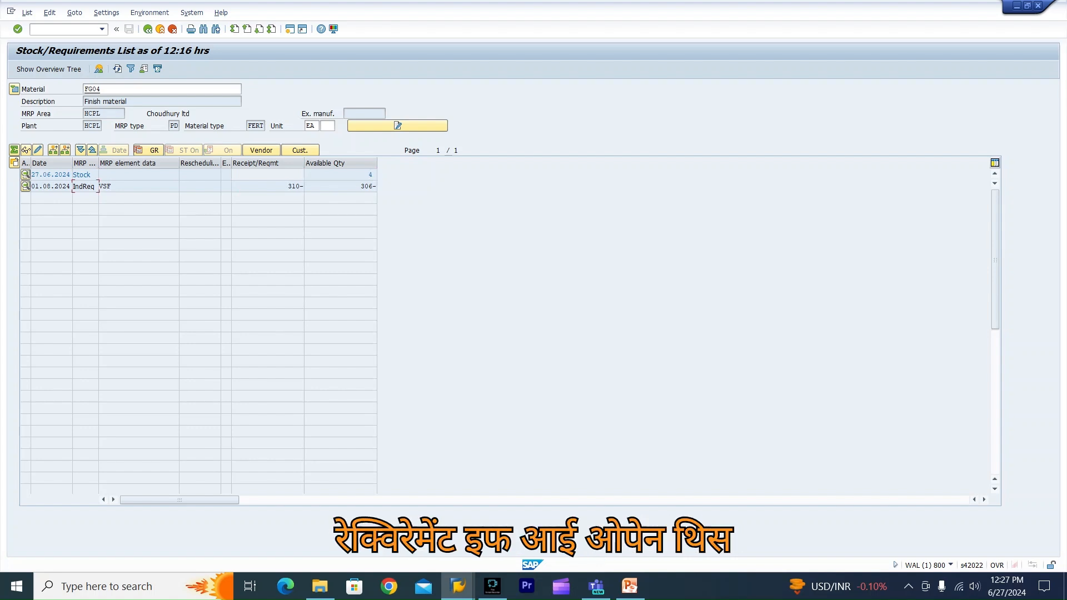
{"action": "key", "text": "F2"}
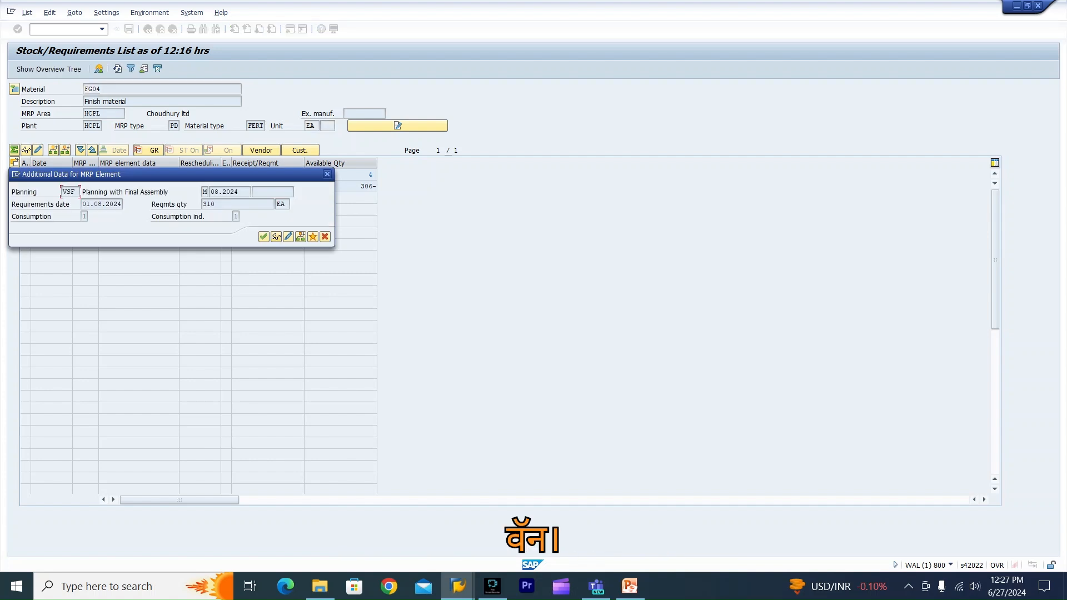
{"action": "left_click", "coordinate": [277, 237]}
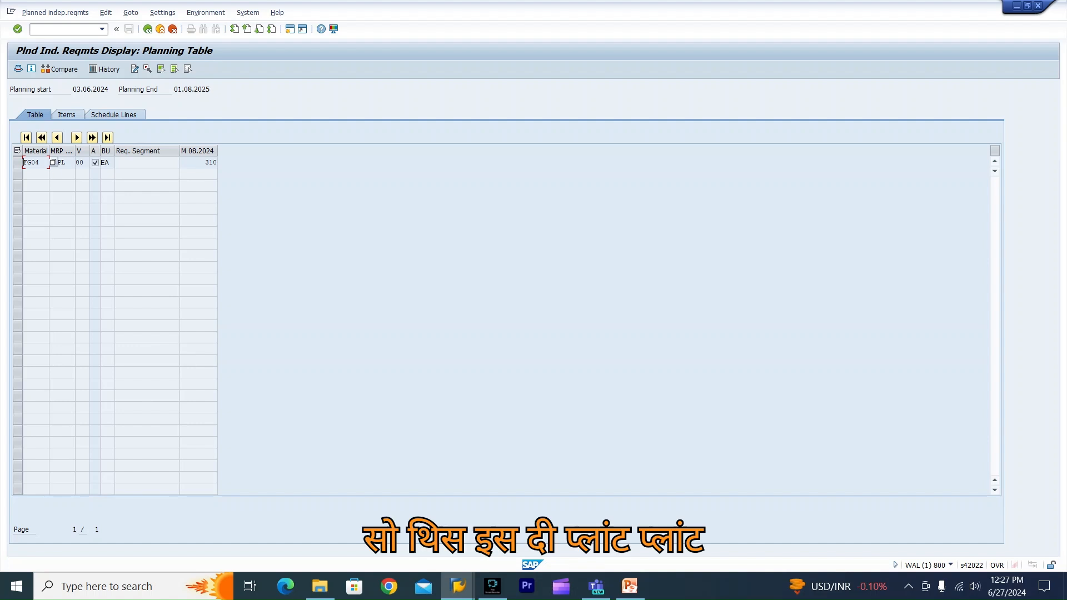
{"action": "left_click", "coordinate": [199, 163]}
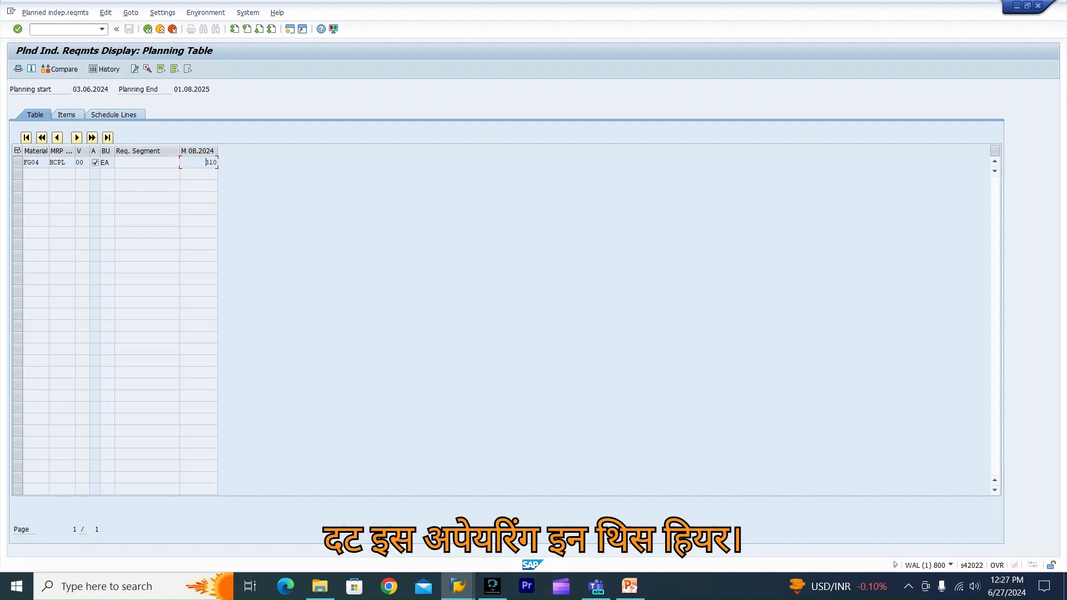
{"action": "key", "text": "F3"}
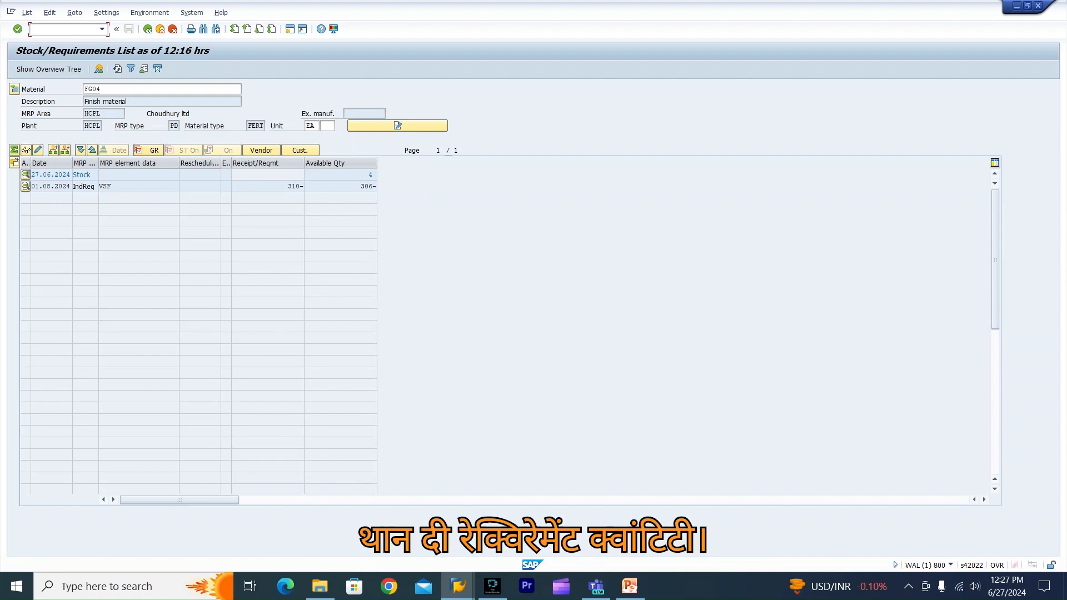
Open single-item, multi-level MRP planning in a new session with /omd02.
{"action": "left_click", "coordinate": [289, 187]}
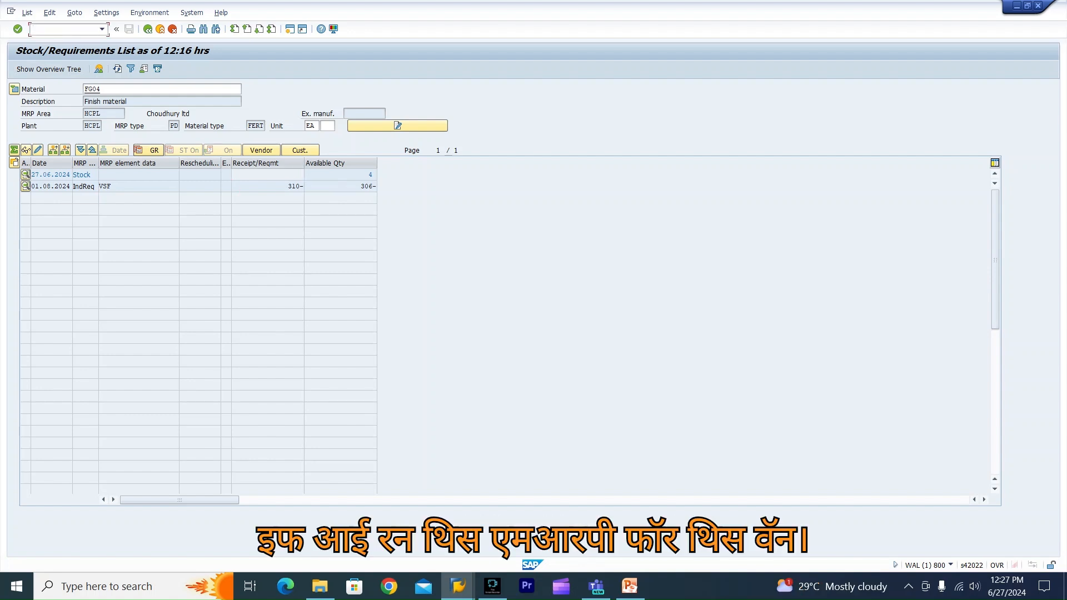
{"action": "type", "text": "/omd04"}
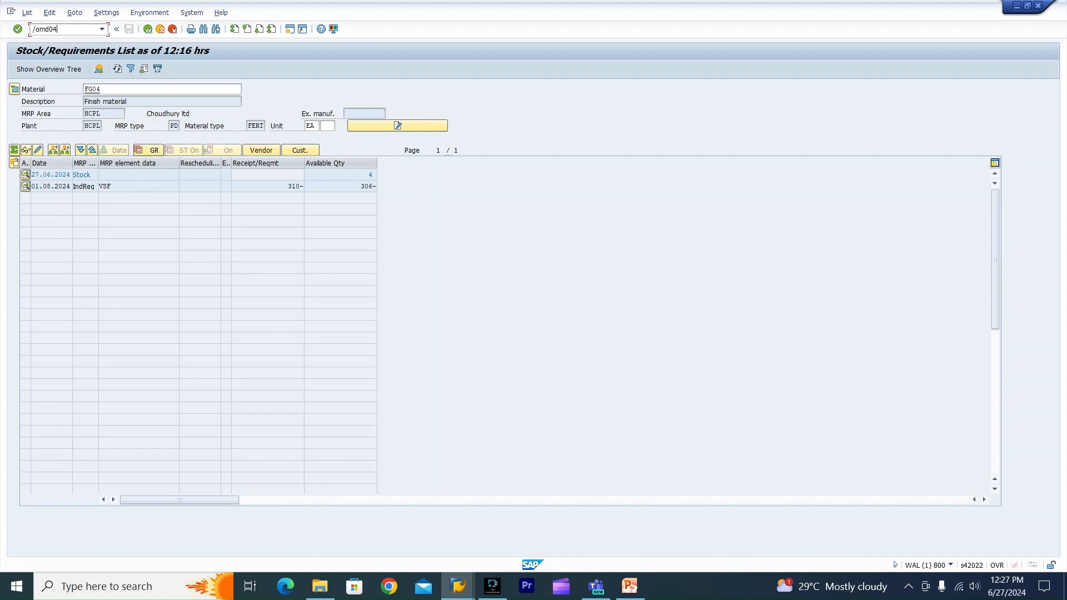
{"action": "key", "text": "BackSpace"}
{"action": "type", "text": "2"}
{"action": "key", "text": "Return"}
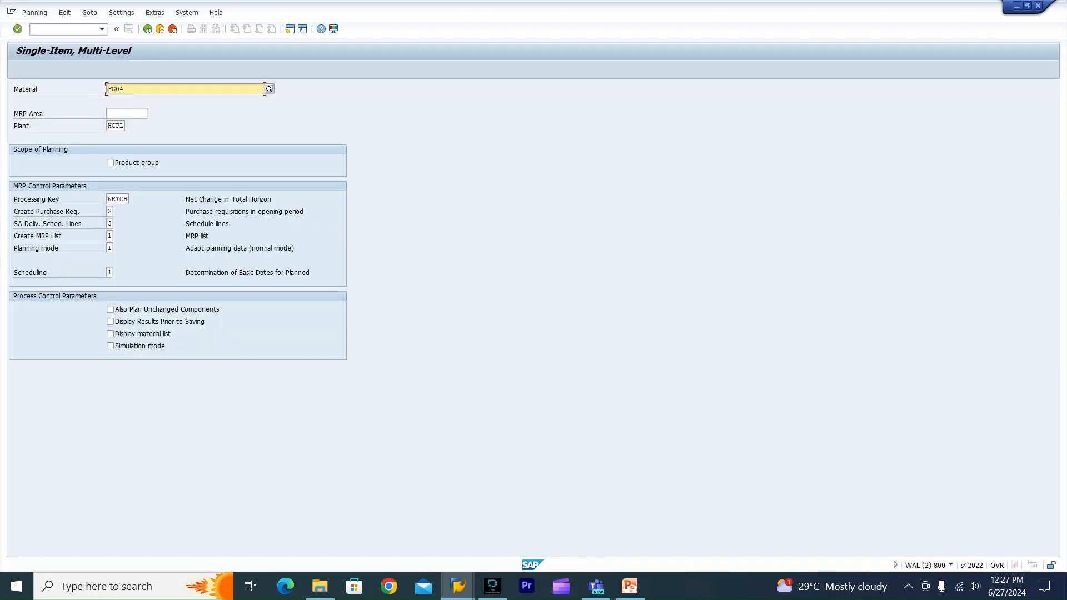
Set the purchase requisition creation indicator to 3 (planned orders) for FG04 in plant HCPL and check the session's transaction code.
{"action": "left_click", "coordinate": [112, 126]}
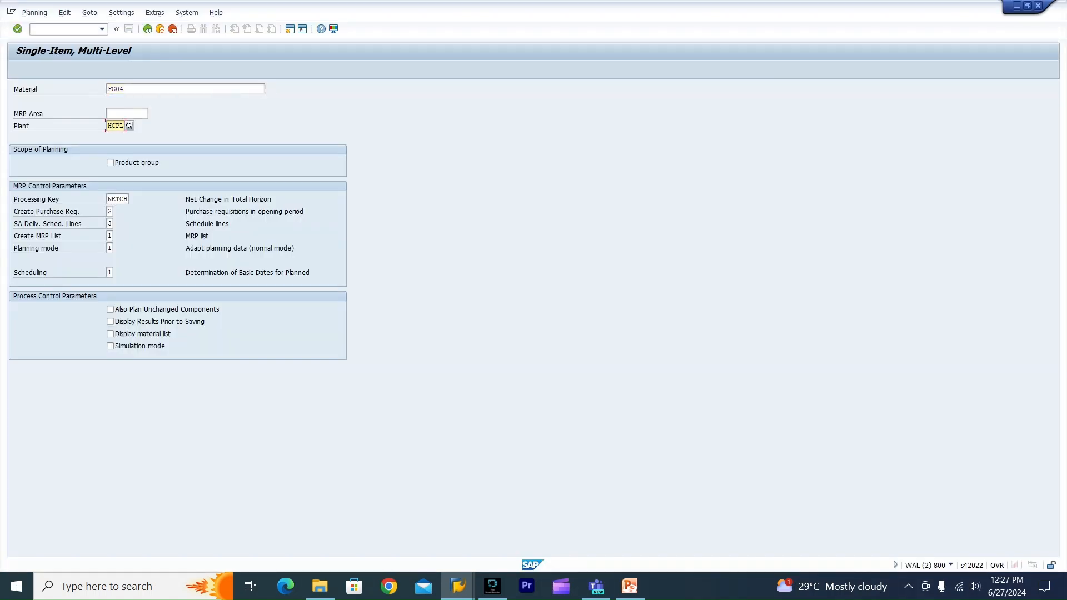
{"action": "left_click", "coordinate": [109, 211]}
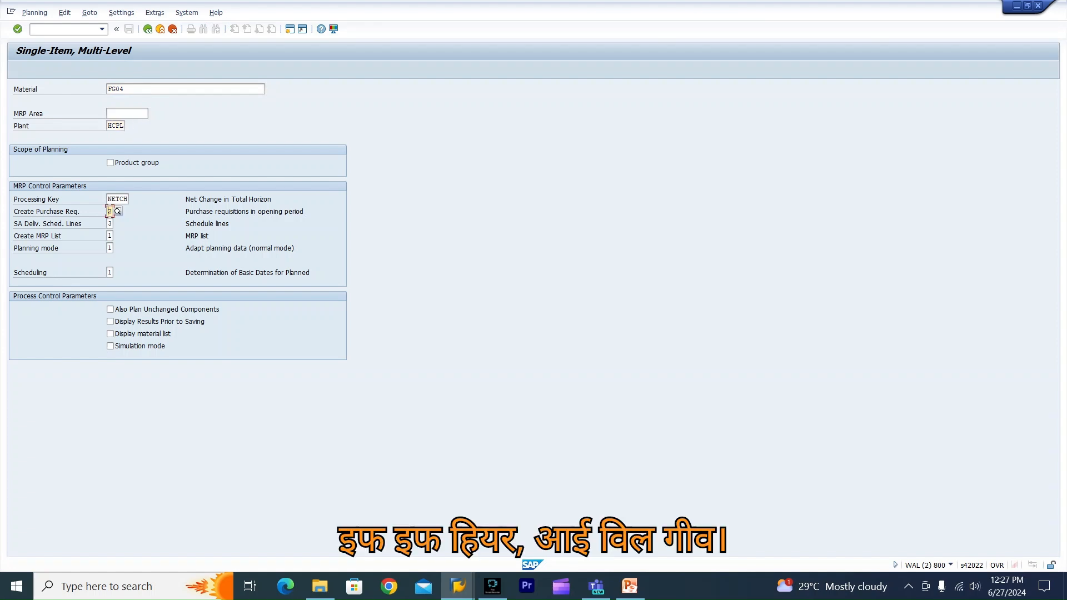
{"action": "left_click", "coordinate": [118, 212]}
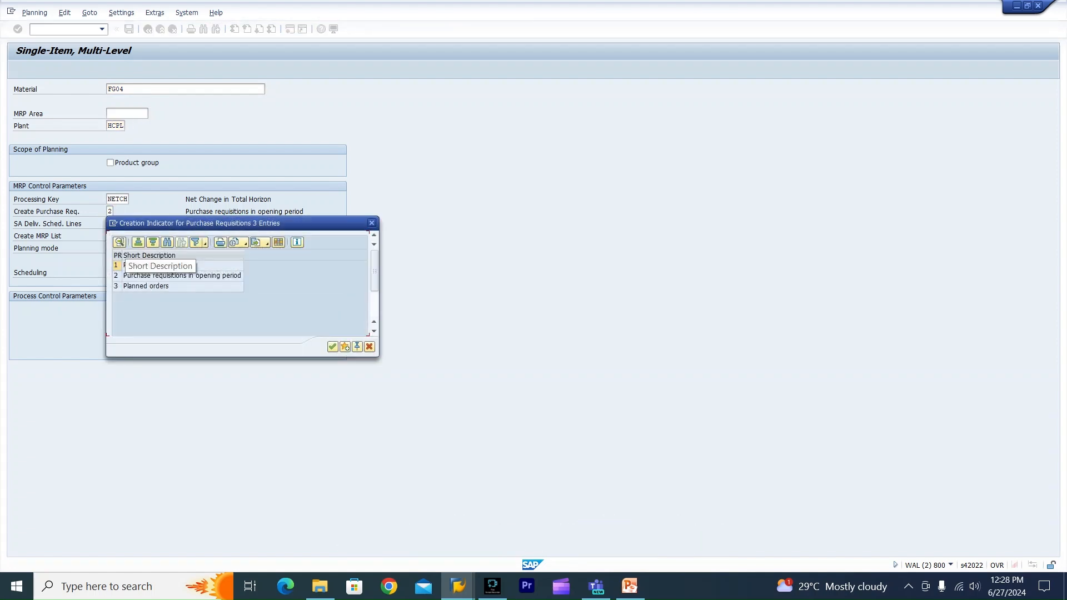
{"action": "double_click", "coordinate": [145, 287]}
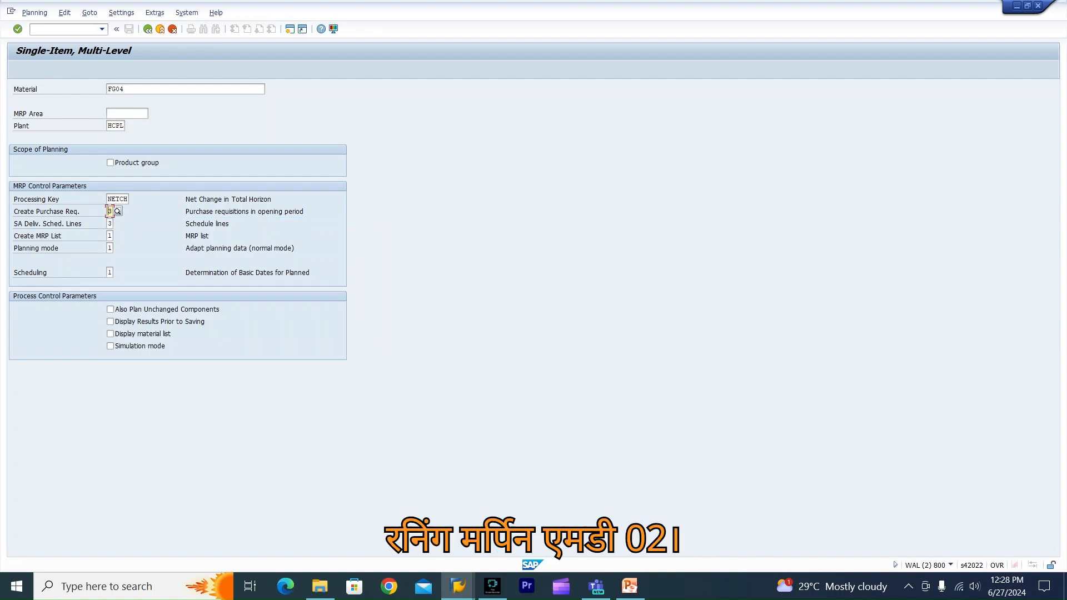
{"action": "left_click", "coordinate": [950, 565]}
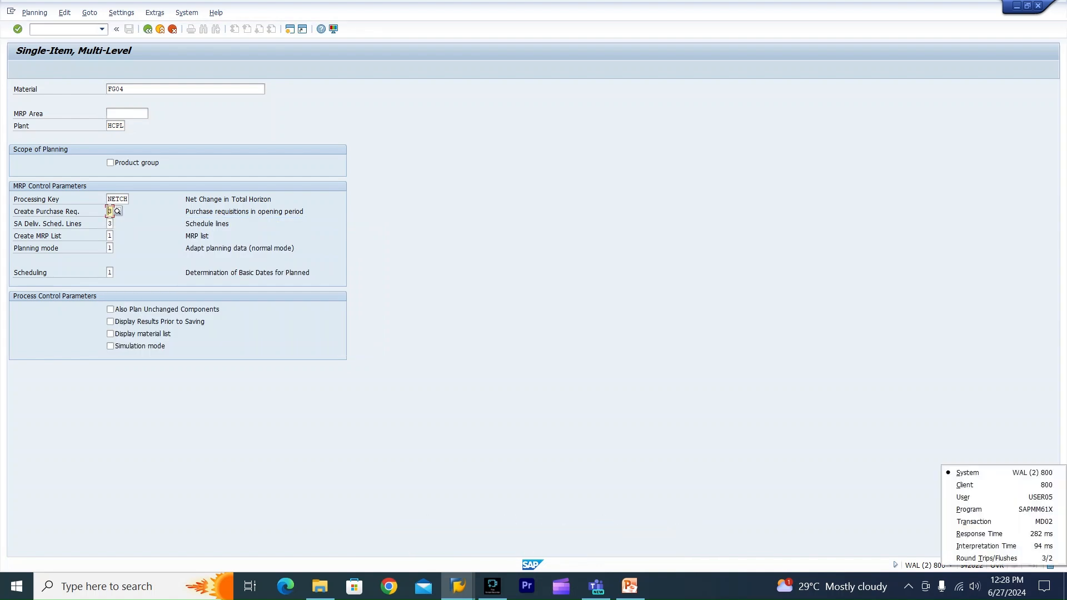
{"action": "key", "text": "Escape"}
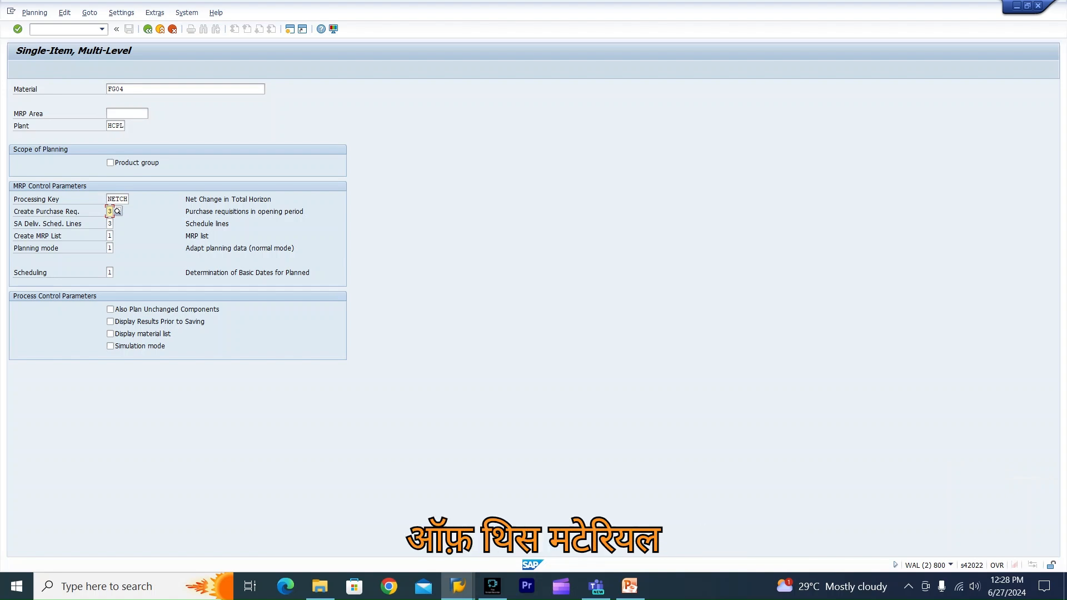
Check the remaining MRP control parameters, run MRP for FG04, and inspect the processing key in the planning results.
{"action": "left_click", "coordinate": [110, 223]}
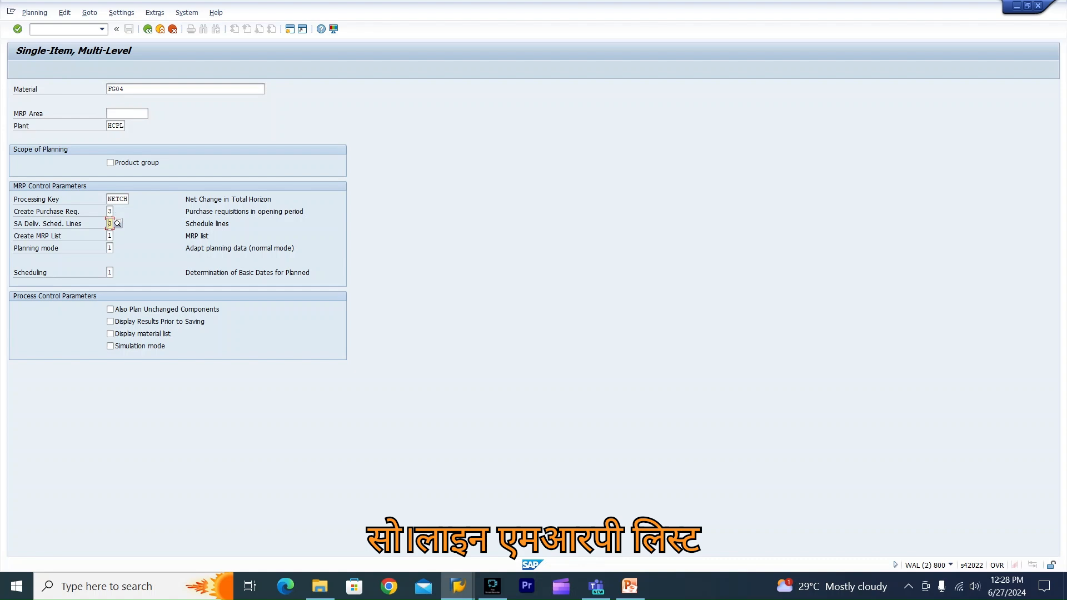
{"action": "left_click", "coordinate": [110, 248]}
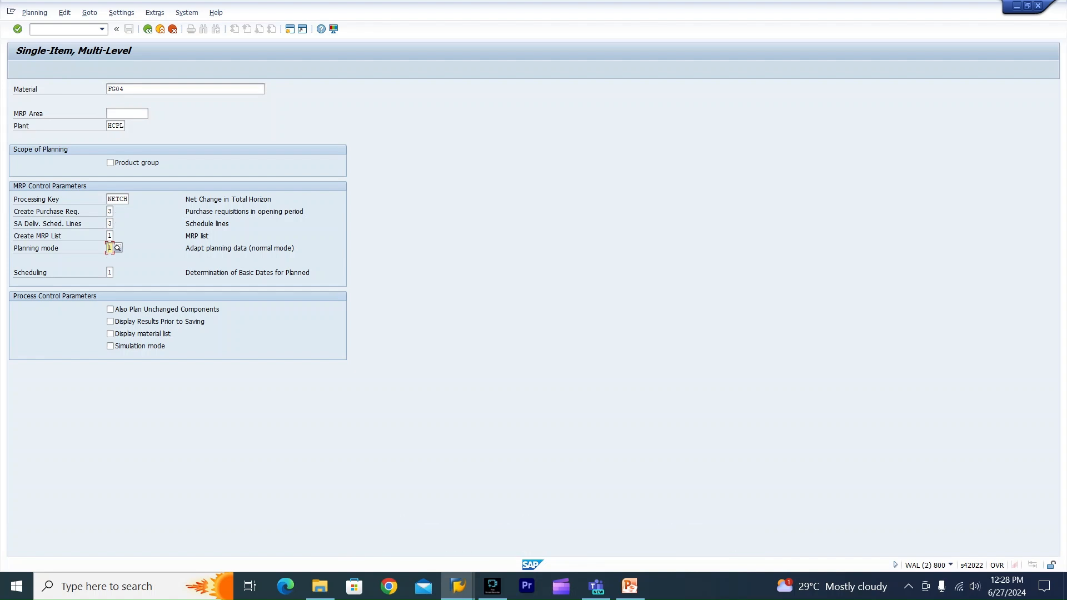
{"action": "left_click", "coordinate": [110, 272]}
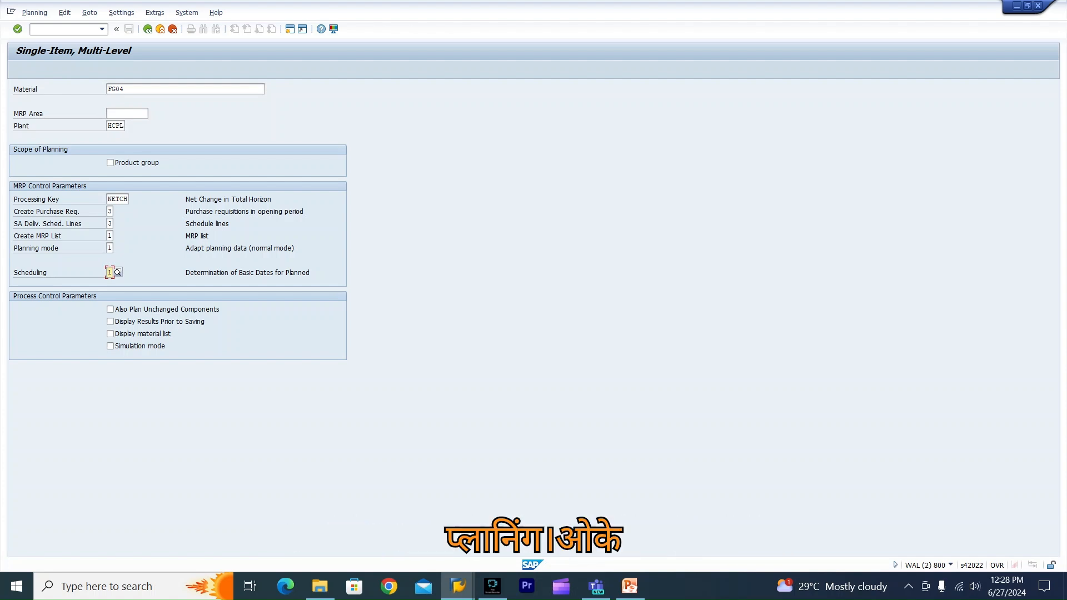
{"action": "left_click", "coordinate": [64, 30]}
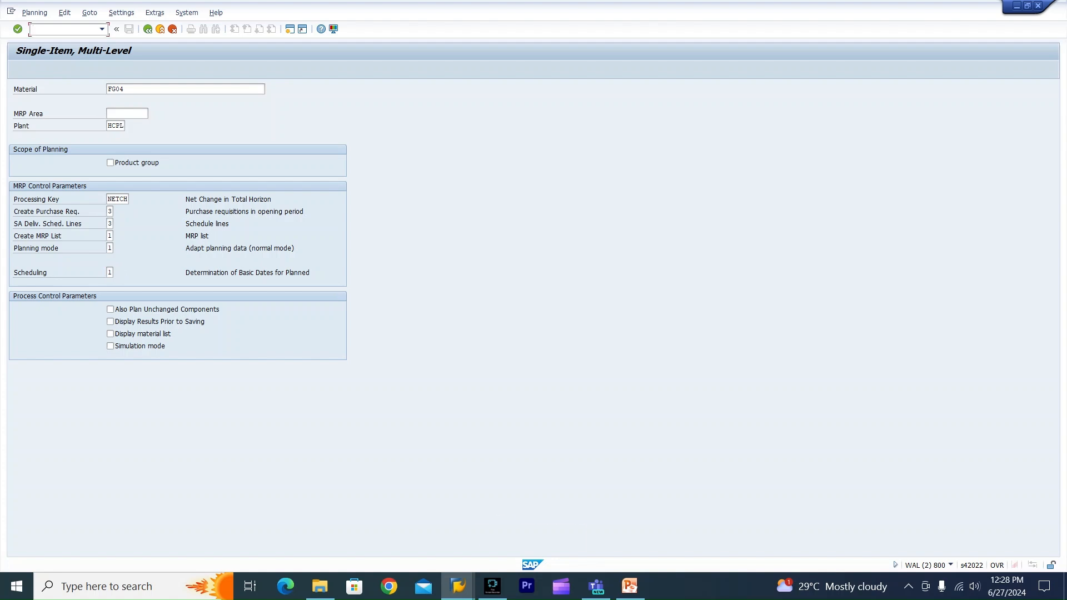
{"action": "key", "text": "Return"}
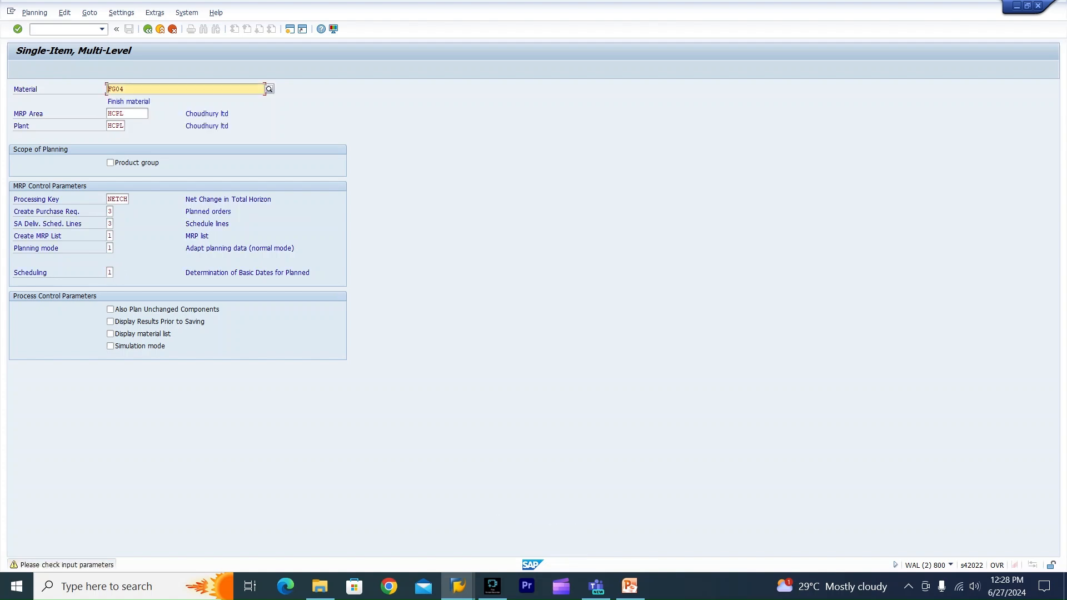
{"action": "key", "text": "Return"}
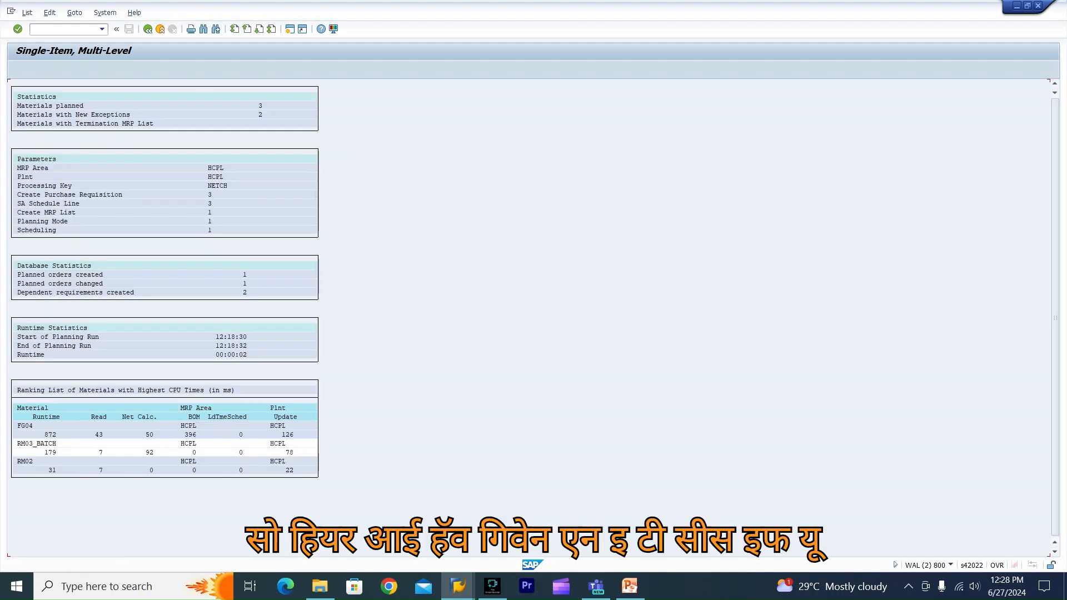
{"action": "left_click", "coordinate": [211, 186]}
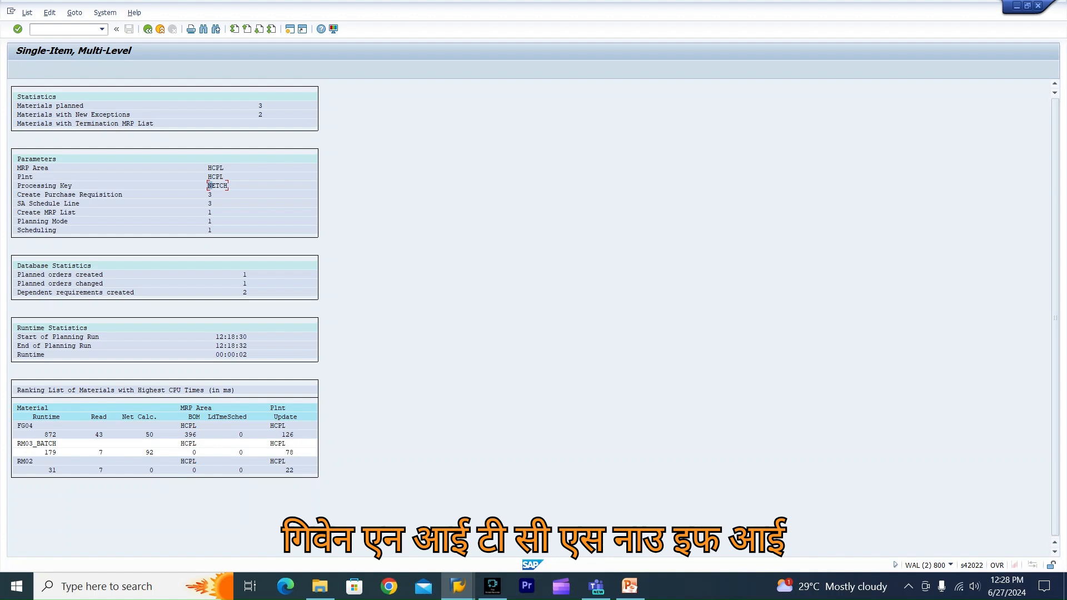
Switch back to FG04's stock/requirements list, refresh it, and compare the independent requirement, available stock and planned order quantities.
{"action": "key", "text": "alt+Tab"}
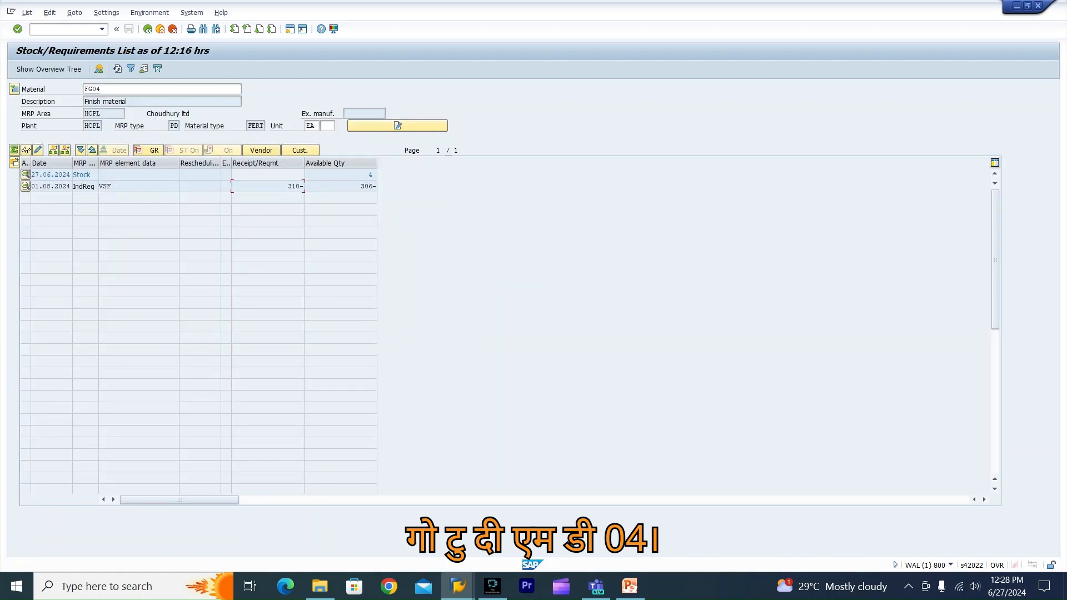
{"action": "left_click", "coordinate": [117, 69]}
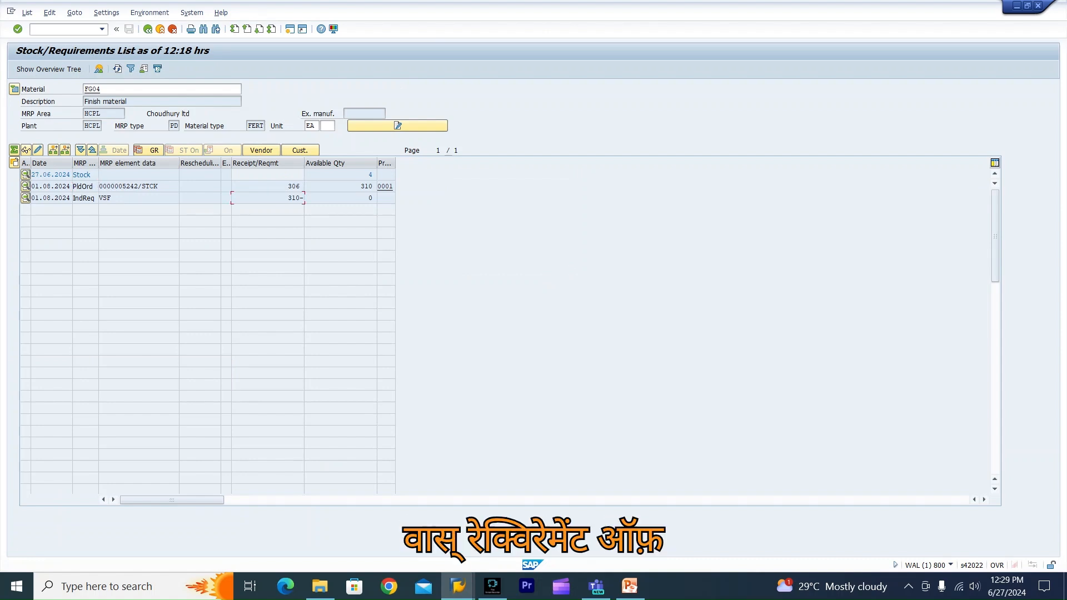
{"action": "key", "text": "shift+Right"}
{"action": "key", "text": "shift+Right"}
{"action": "key", "text": "shift+Right"}
{"action": "key", "text": "shift+Right"}
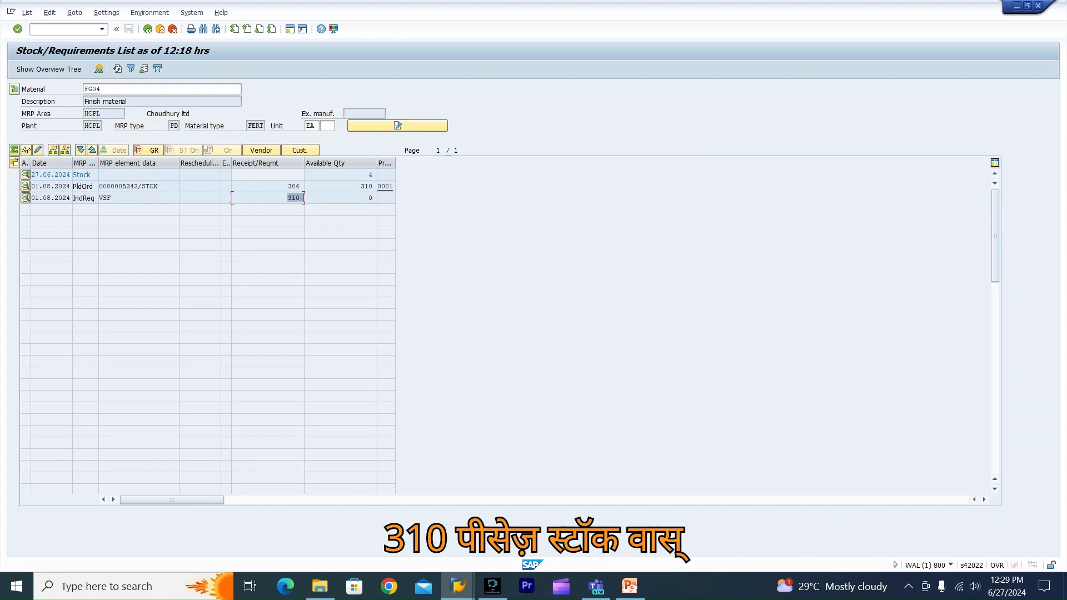
{"action": "left_click_drag", "start_coordinate": [368, 174], "coordinate": [376, 175]}
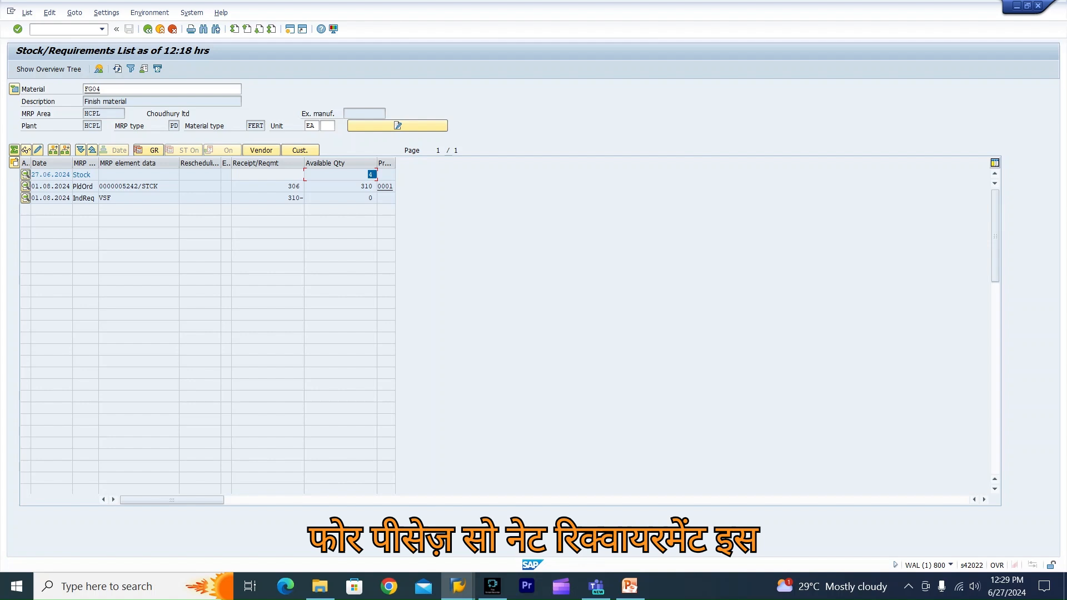
{"action": "left_click", "coordinate": [289, 186]}
{"action": "left_click_drag", "start_coordinate": [289, 187], "coordinate": [301, 186]}
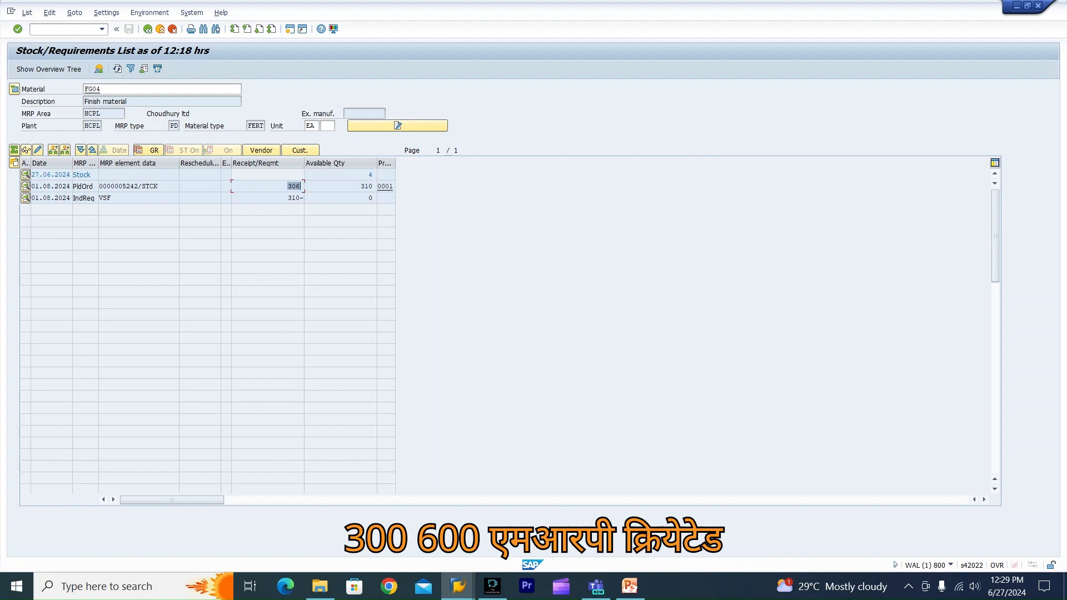
{"action": "left_click", "coordinate": [290, 186]}
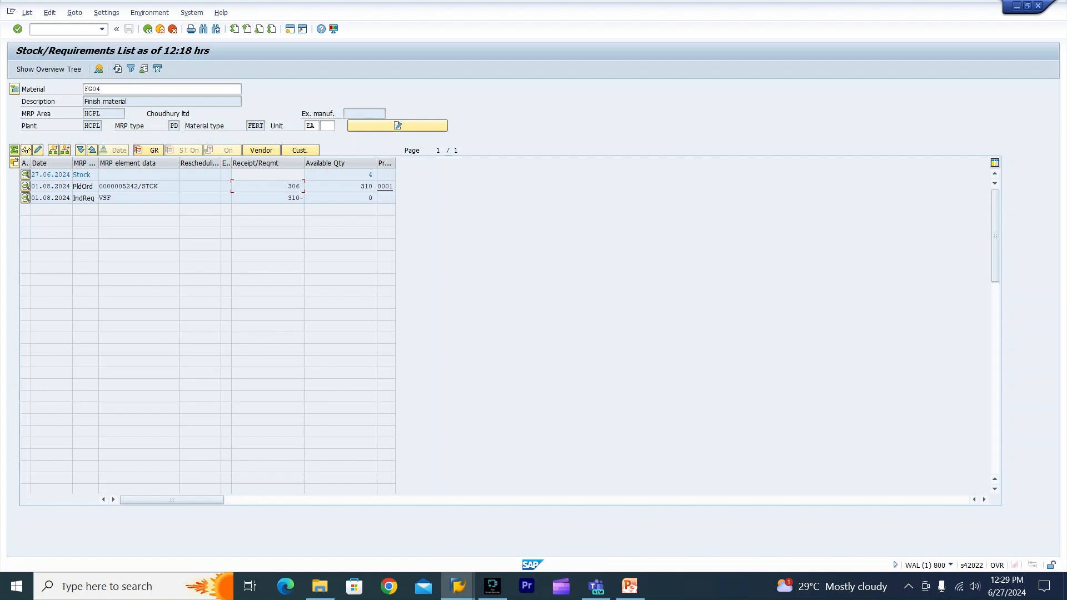
Display the make-to-stock planned order from the MRP run, check its basic end date, and return to the list.
{"action": "left_click", "coordinate": [25, 186]}
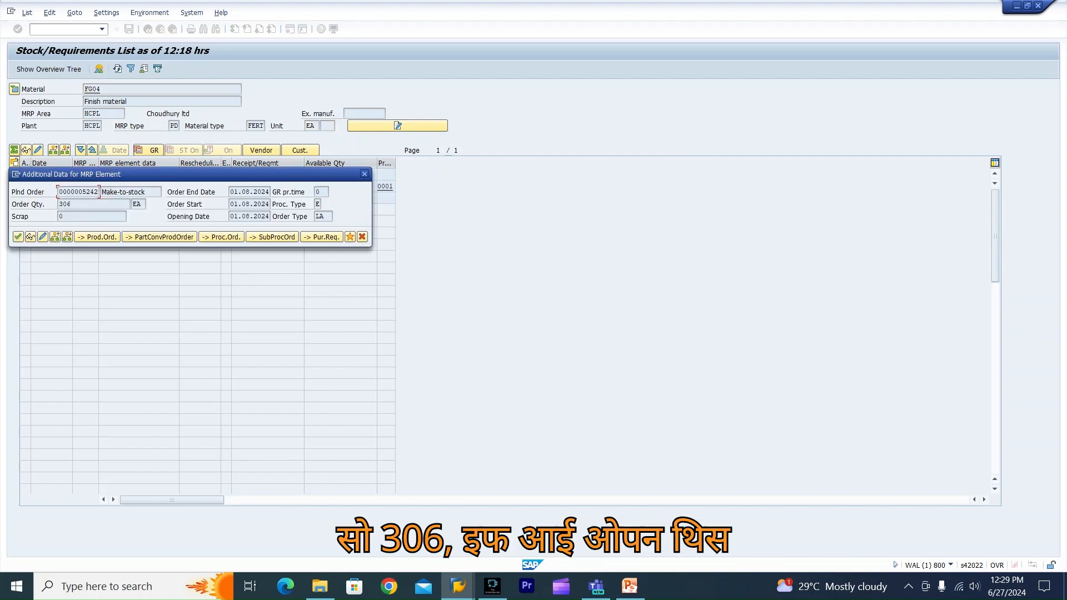
{"action": "left_click", "coordinate": [30, 237]}
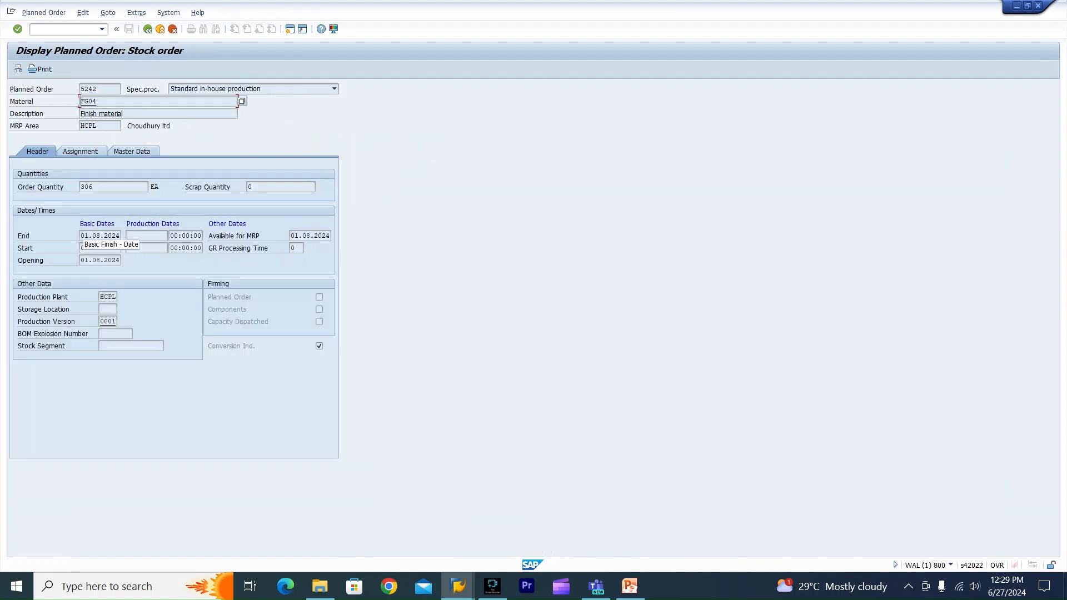
{"action": "left_click", "coordinate": [100, 236]}
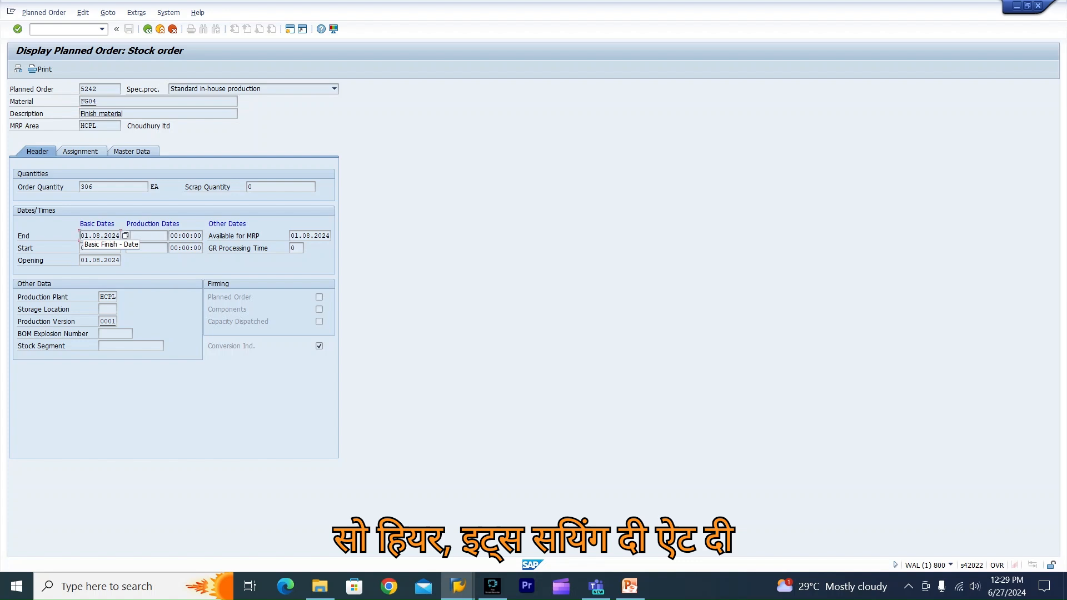
{"action": "left_click", "coordinate": [147, 29]}
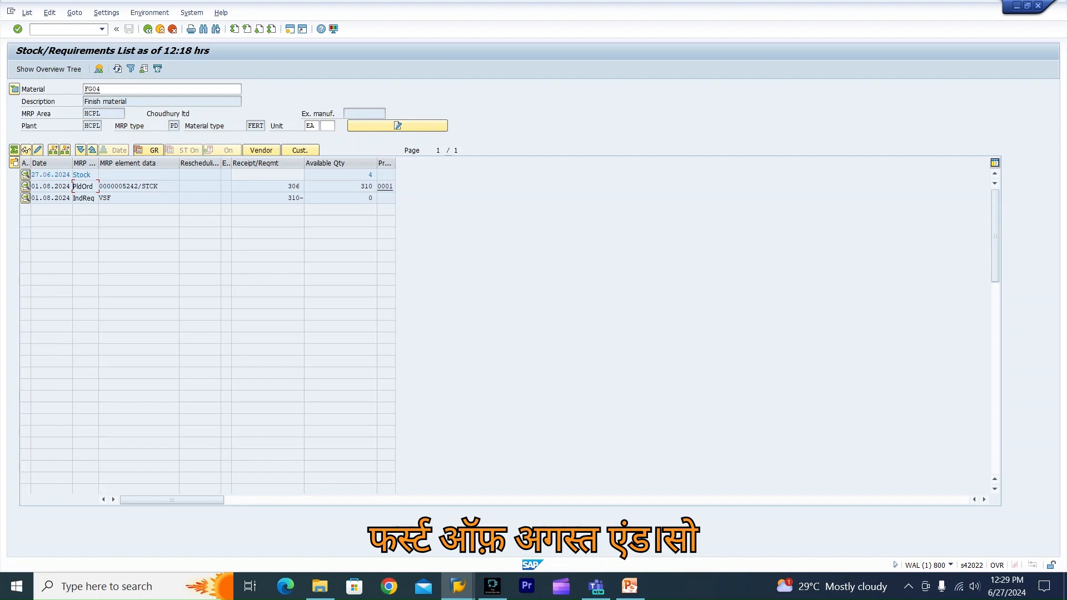
Reopen the planned order's display and compare its basic end and start dates.
{"action": "key", "text": "F2"}
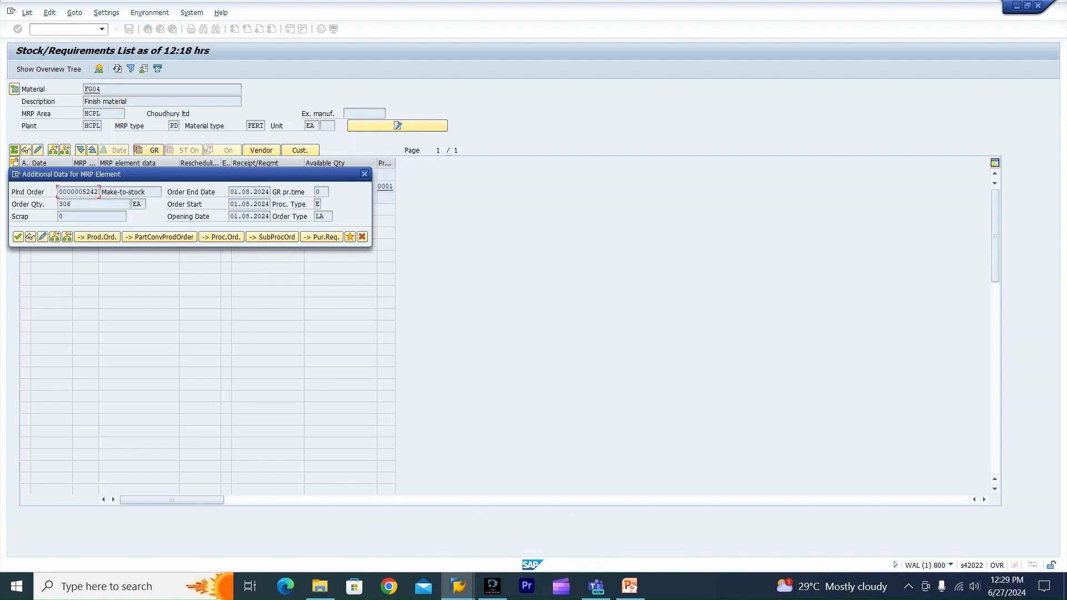
{"action": "left_click", "coordinate": [30, 237]}
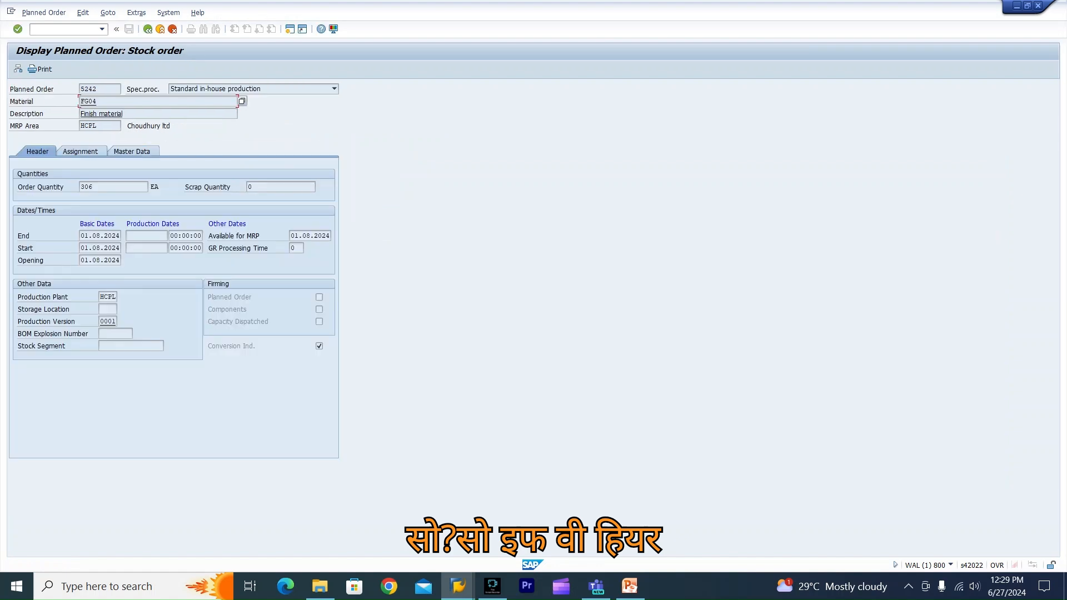
{"action": "left_click", "coordinate": [87, 236]}
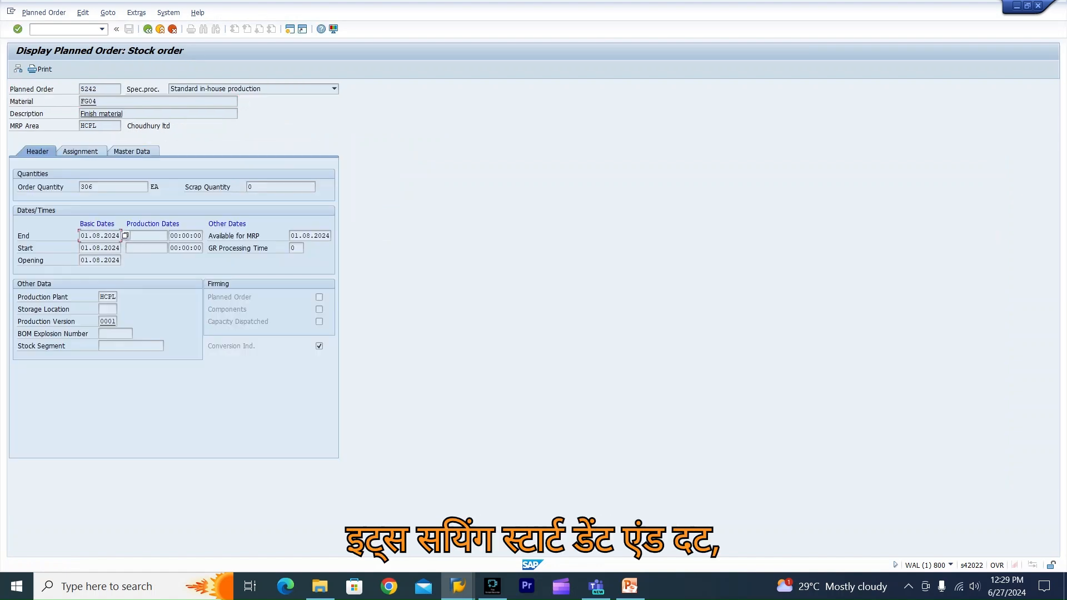
{"action": "left_click", "coordinate": [89, 248]}
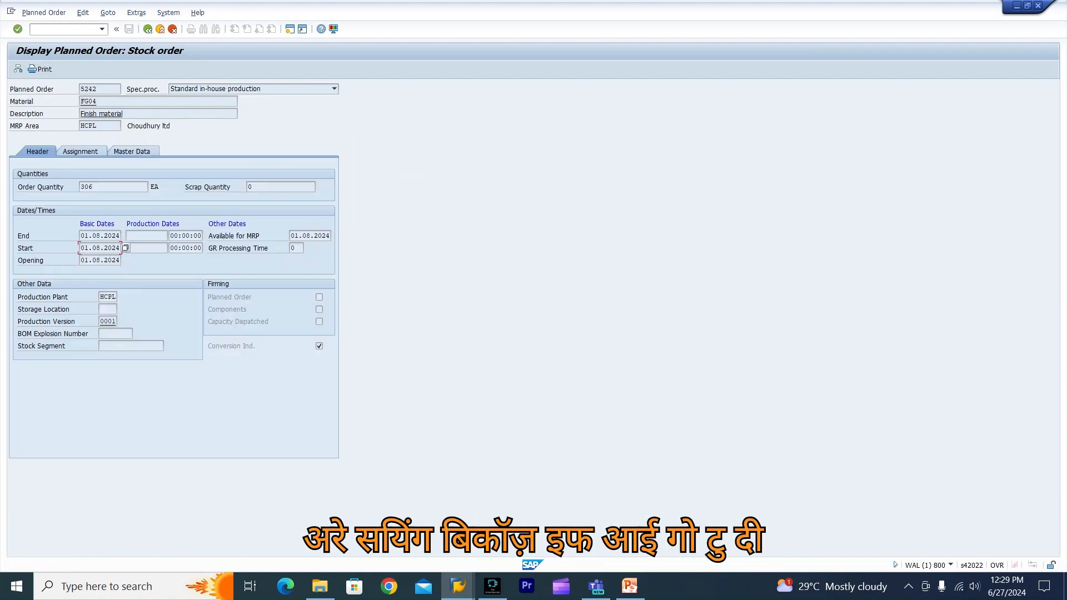
Open transaction MM03 in a new session and display FG04's MRP 1 and MRP 2 views for plant HCPL.
{"action": "left_click", "coordinate": [62, 29]}
{"action": "type", "text": "/omm0"}
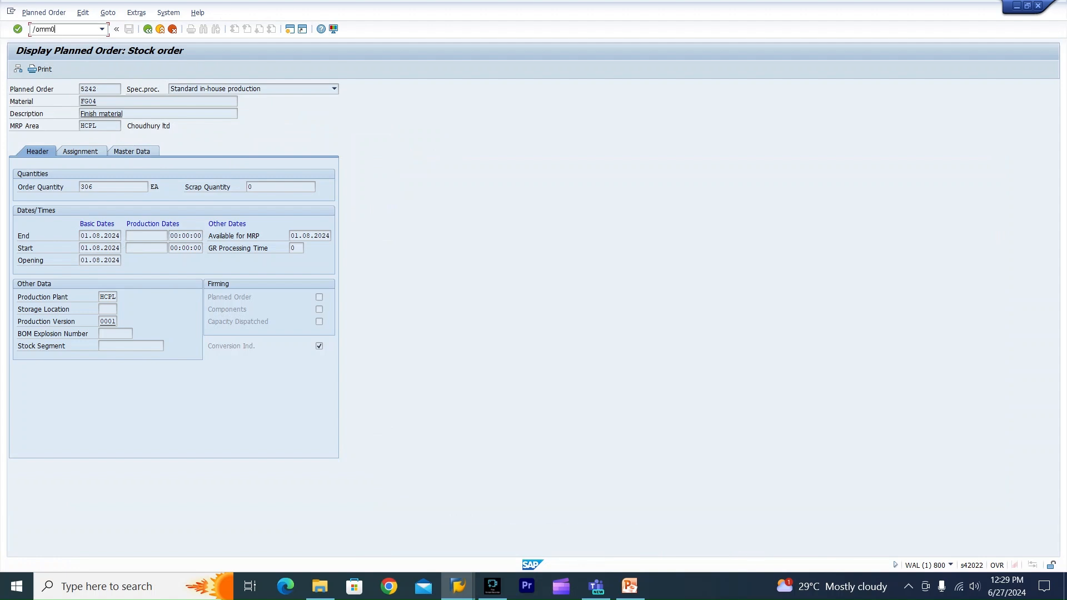
{"action": "type", "text": "3"}
{"action": "key", "text": "Return"}
{"action": "key", "text": "Return"}
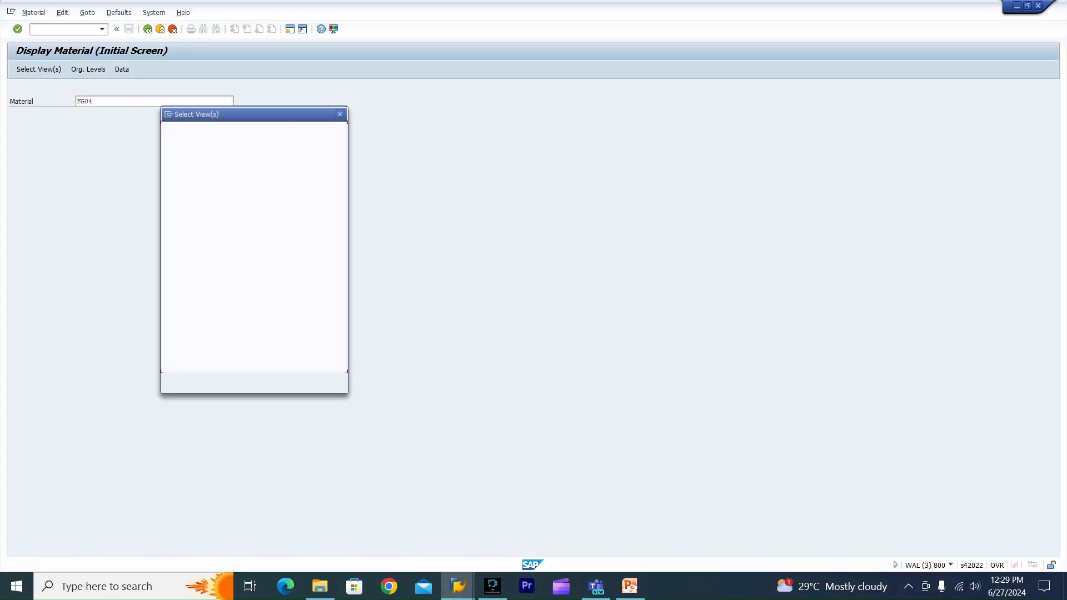
{"action": "left_click", "coordinate": [167, 190]}
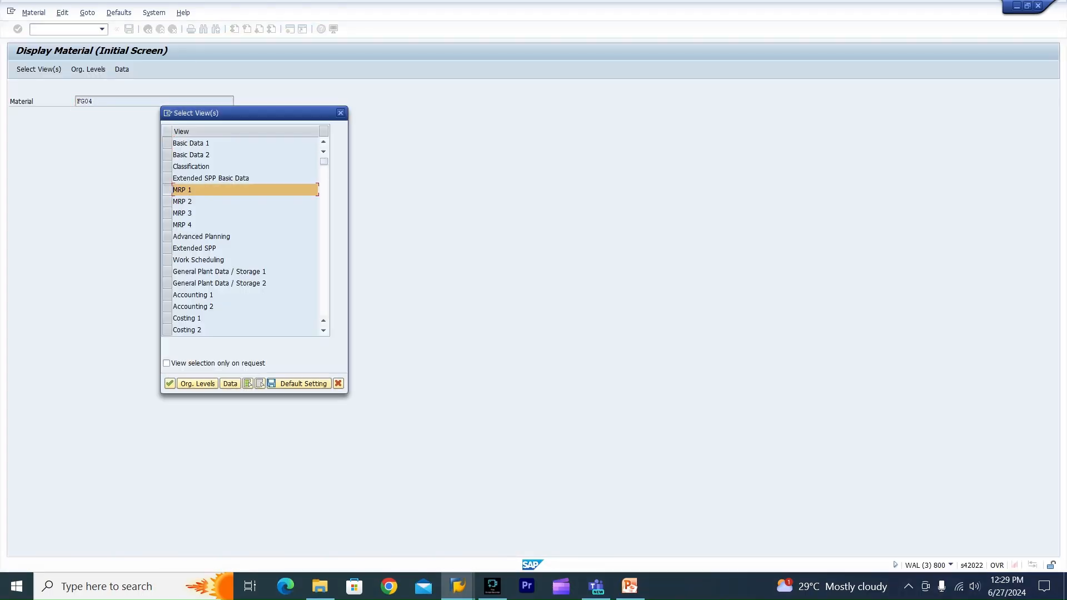
{"action": "left_click", "coordinate": [167, 202]}
{"action": "key", "text": "Return"}
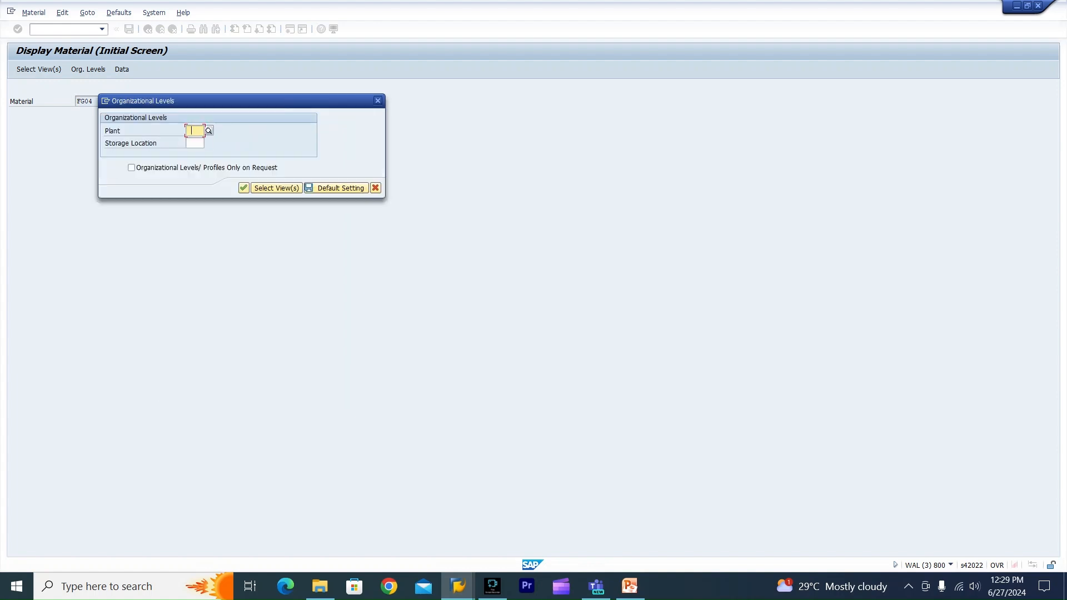
{"action": "key", "text": "Return"}
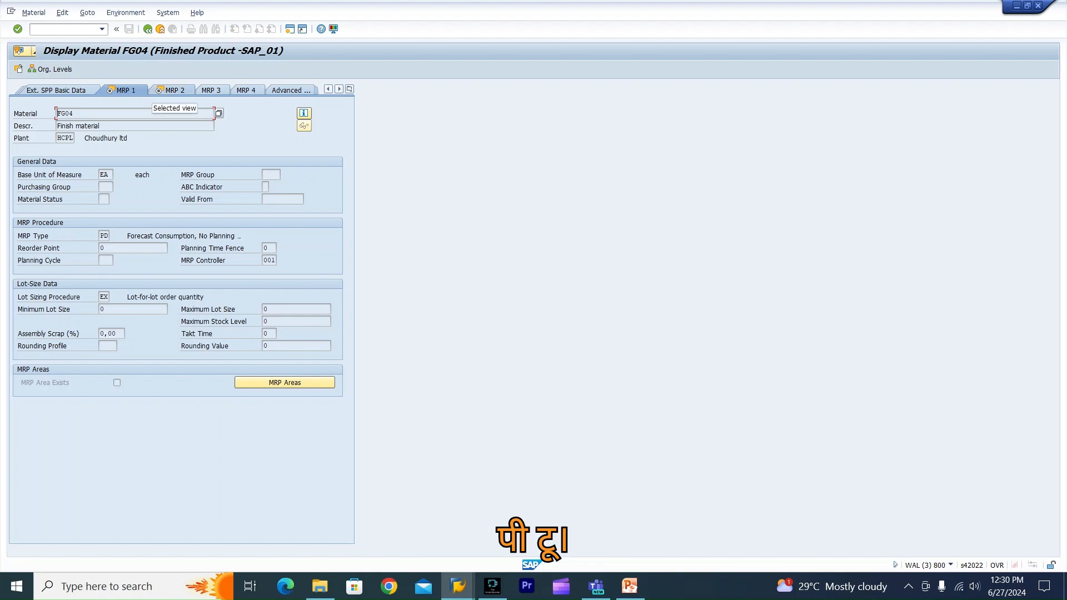
Check FG04's in-house production and goods receipt processing times against the planned order's dates, and return to its stock/requirements list.
{"action": "left_click", "coordinate": [169, 90]}
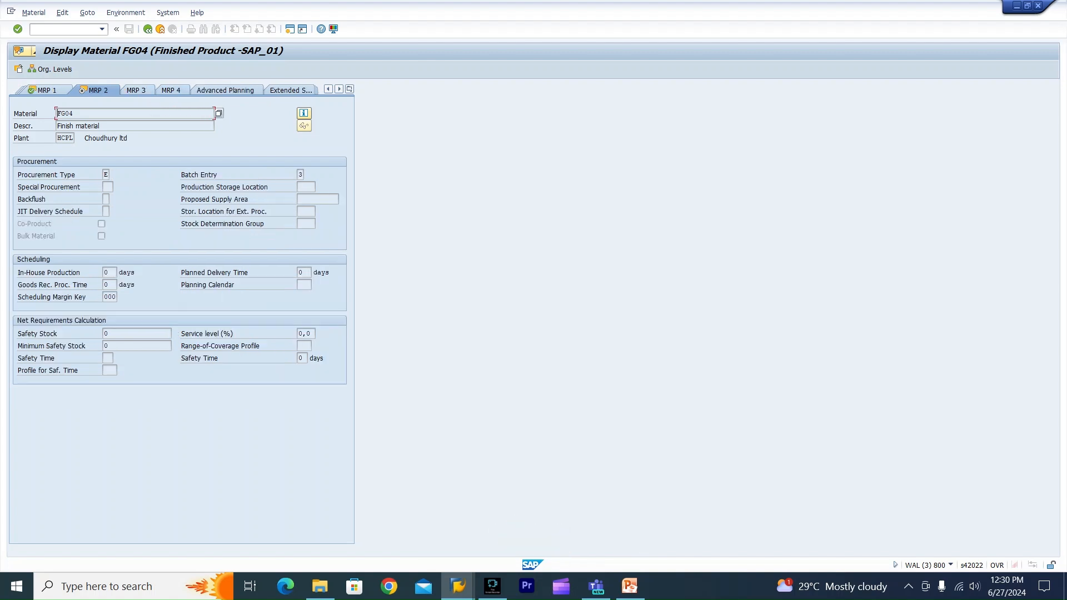
{"action": "left_click", "coordinate": [109, 273]}
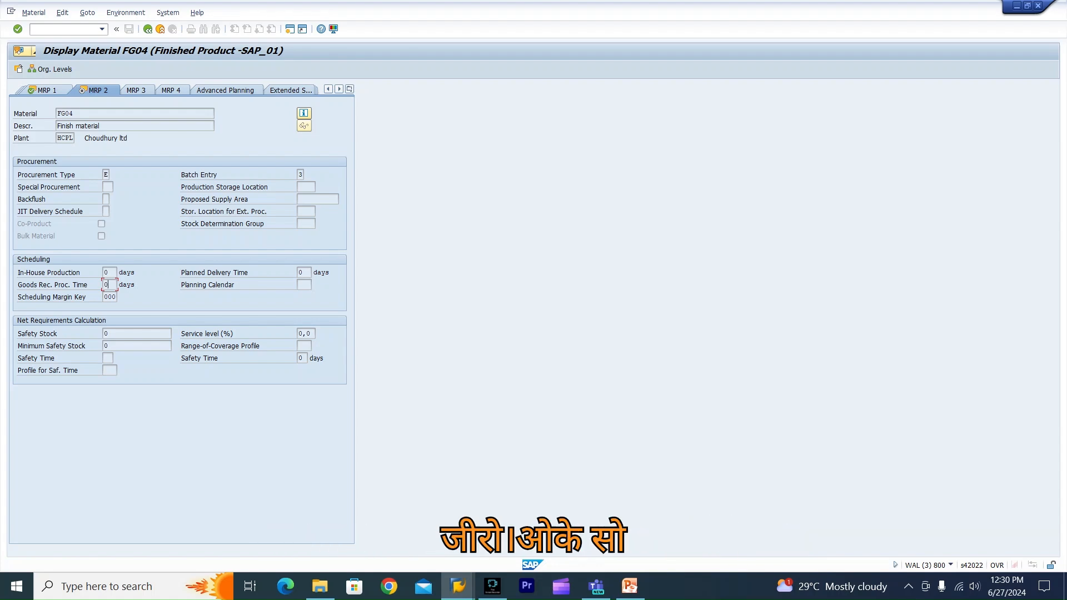
{"action": "key", "text": "alt+Tab"}
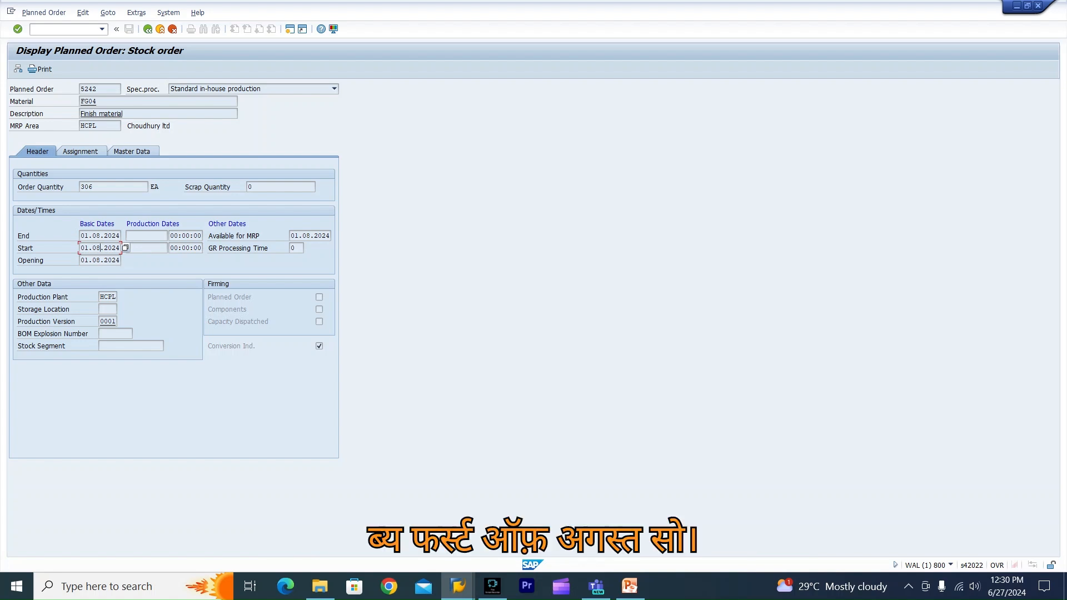
{"action": "left_click_drag", "start_coordinate": [294, 235], "coordinate": [330, 235]}
{"action": "key", "text": "alt+Tab"}
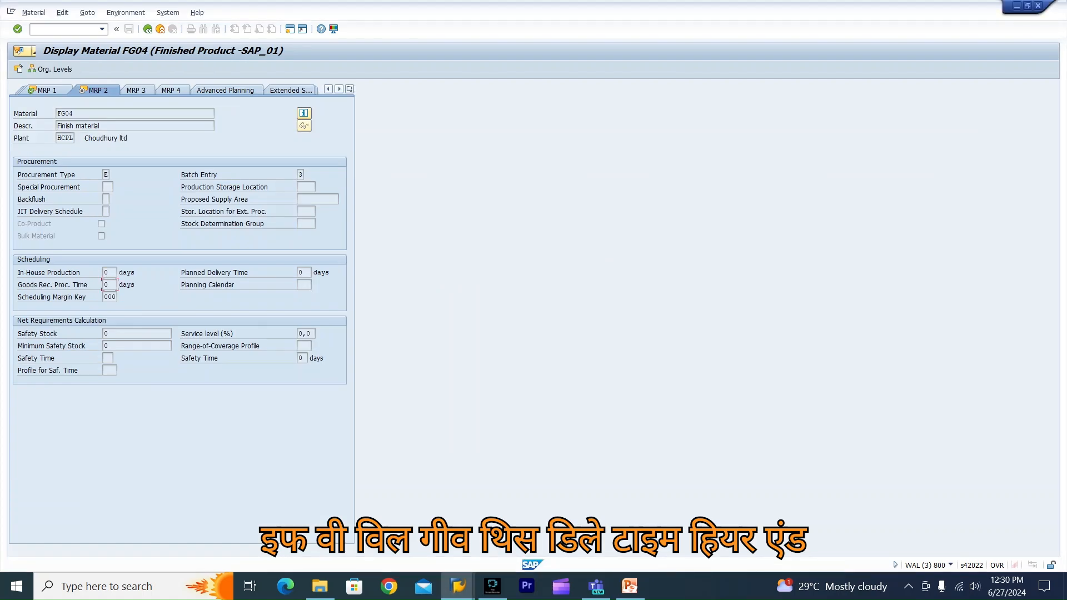
{"action": "key", "text": "alt+Tab"}
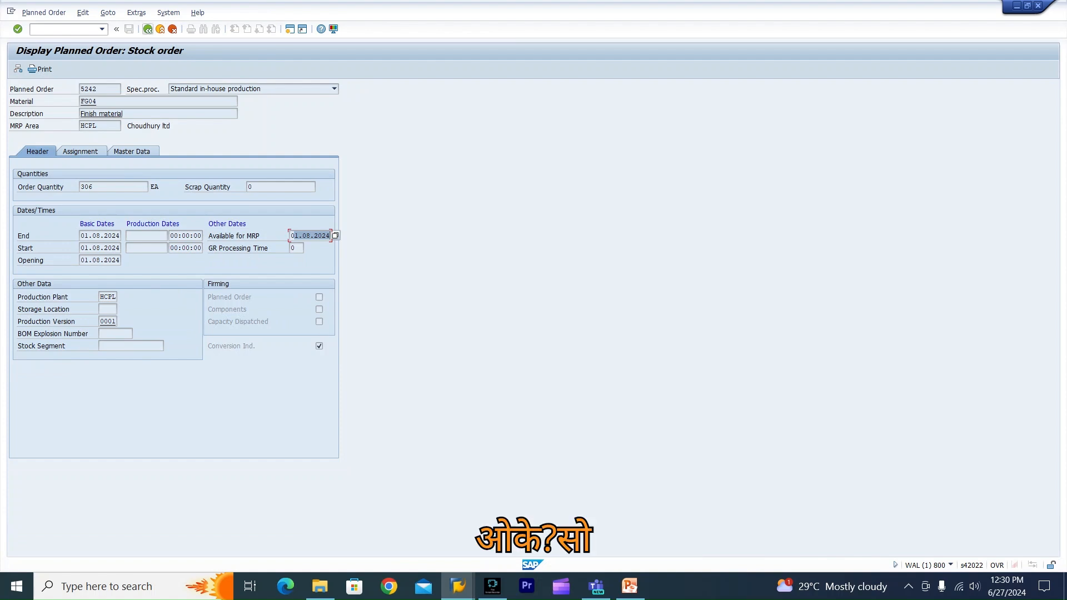
{"action": "key", "text": "F3"}
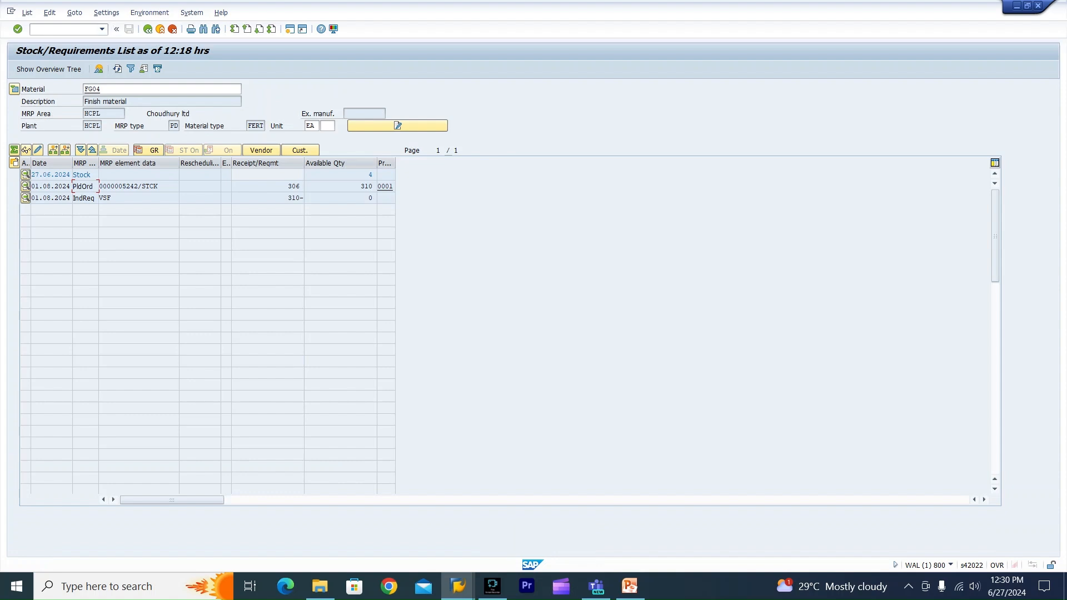
Open transaction MD04 in a new session and display the stock/requirements list for raw material RM02 in plant HCPL.
{"action": "left_click", "coordinate": [63, 29]}
{"action": "type", "text": "/omd04"}
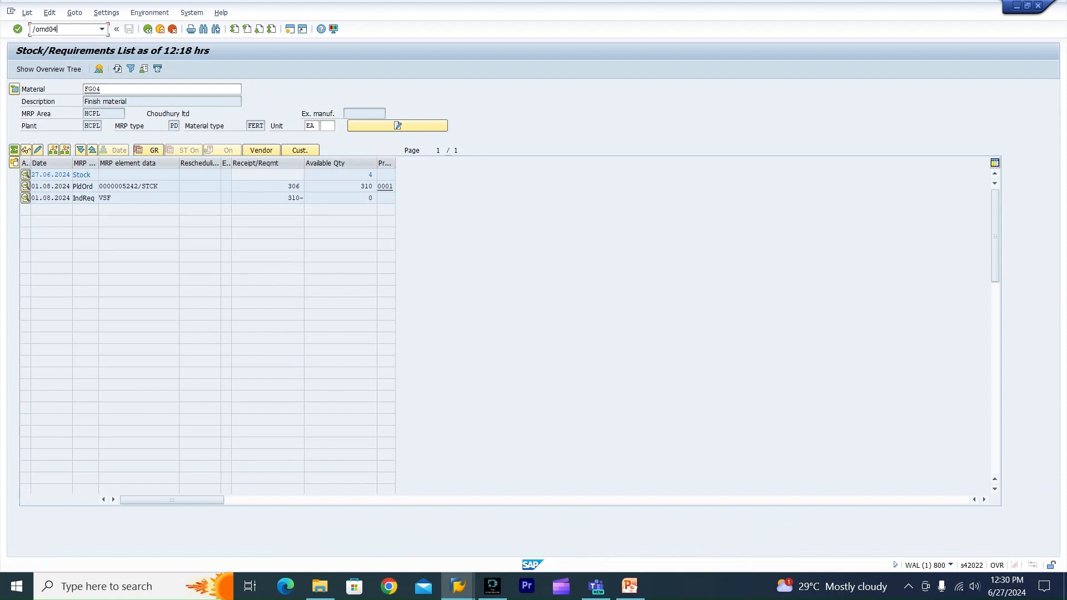
{"action": "key", "text": "Return"}
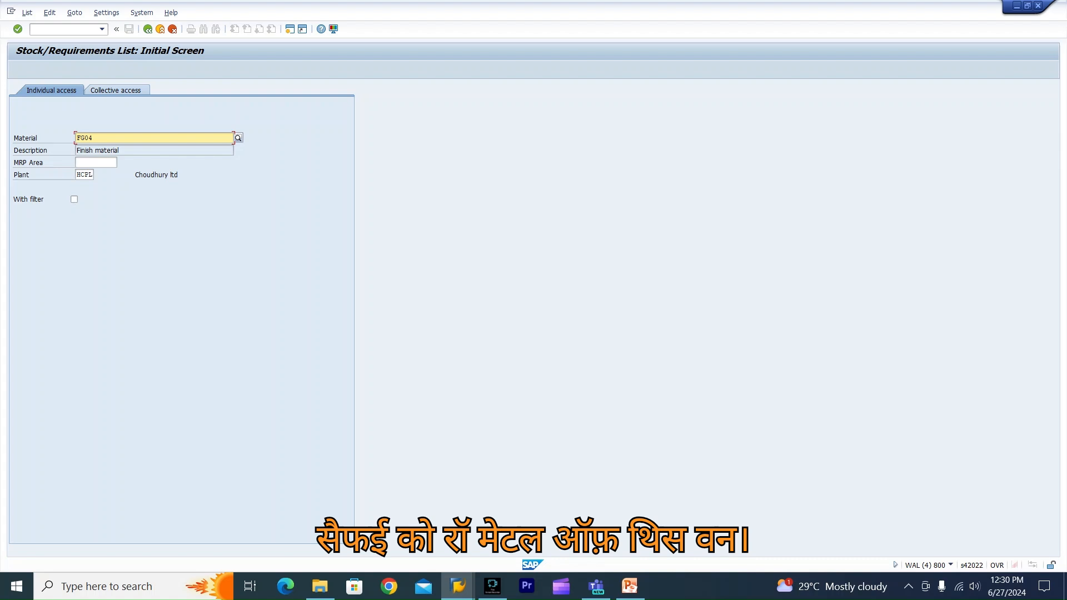
{"action": "key", "text": "BackSpace"}
{"action": "key", "text": "BackSpace"}
{"action": "key", "text": "BackSpace"}
{"action": "key", "text": "BackSpace"}
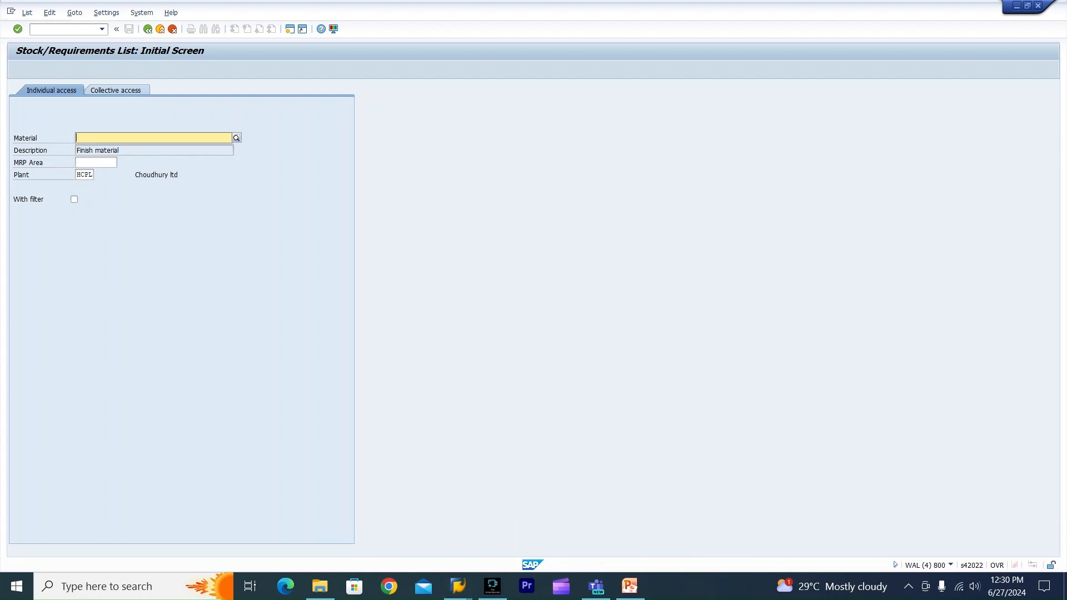
{"action": "type", "text": "rm"}
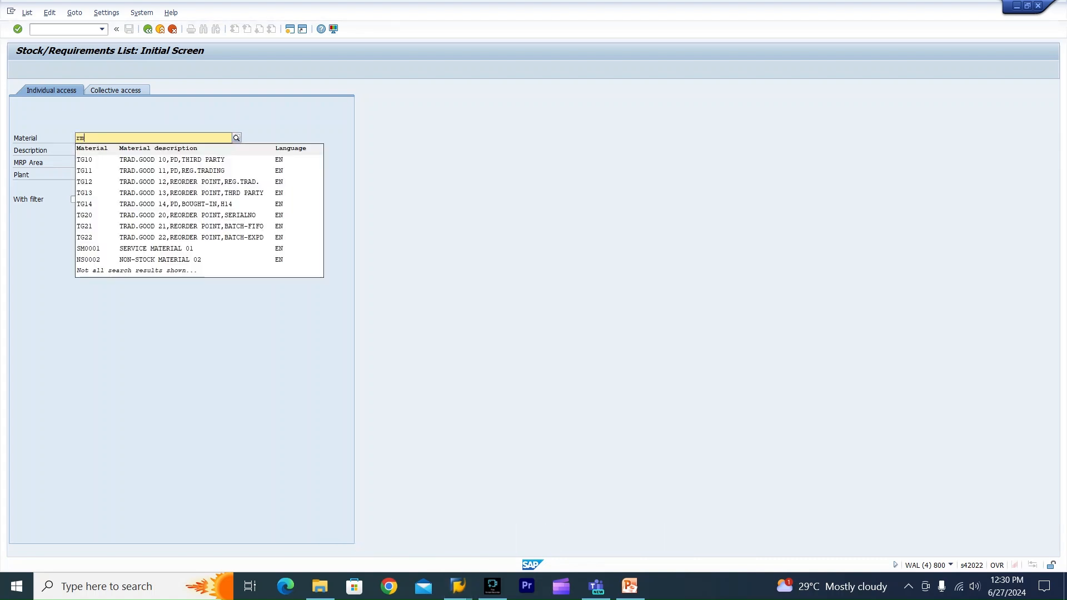
{"action": "type", "text": "02"}
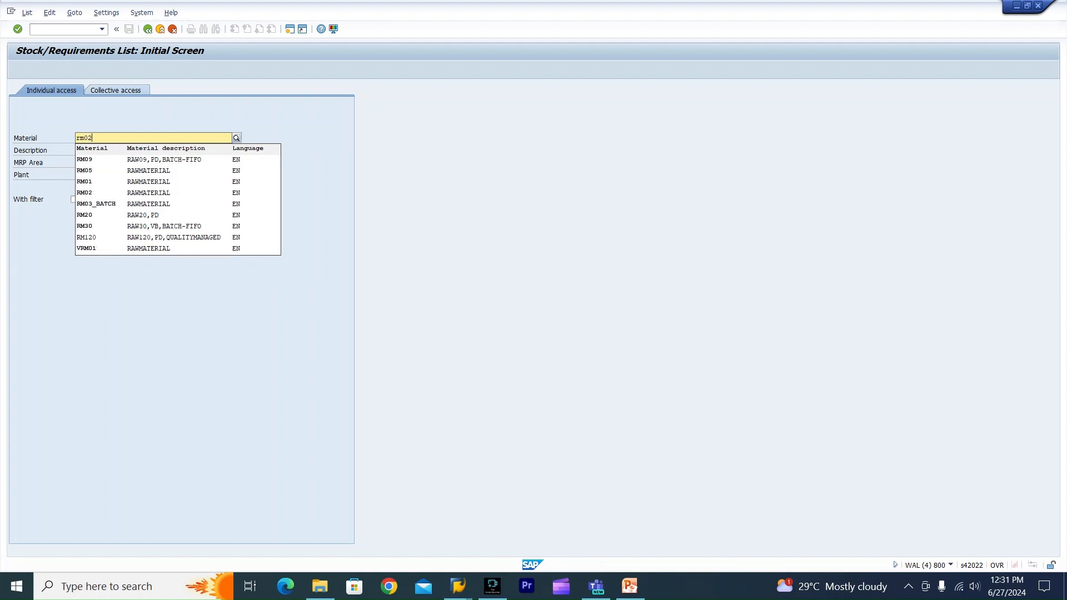
{"action": "key", "text": "Return"}
{"action": "key", "text": "Return"}
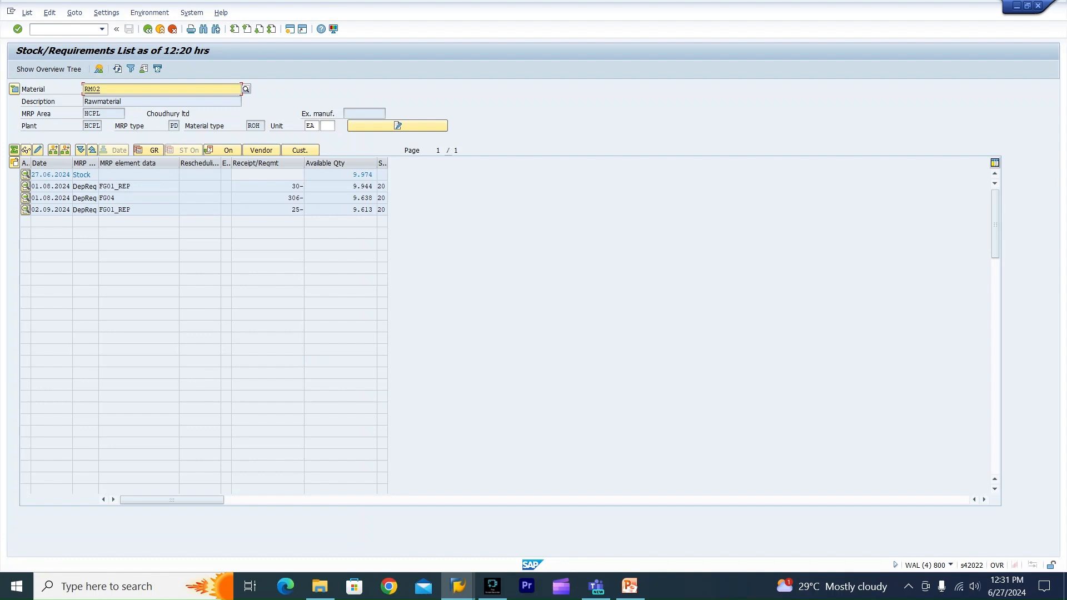
Compare RM02's available stock with the FG04 dependent requirement and inspect that requirement's additional data for its source planned order.
{"action": "left_click", "coordinate": [117, 198]}
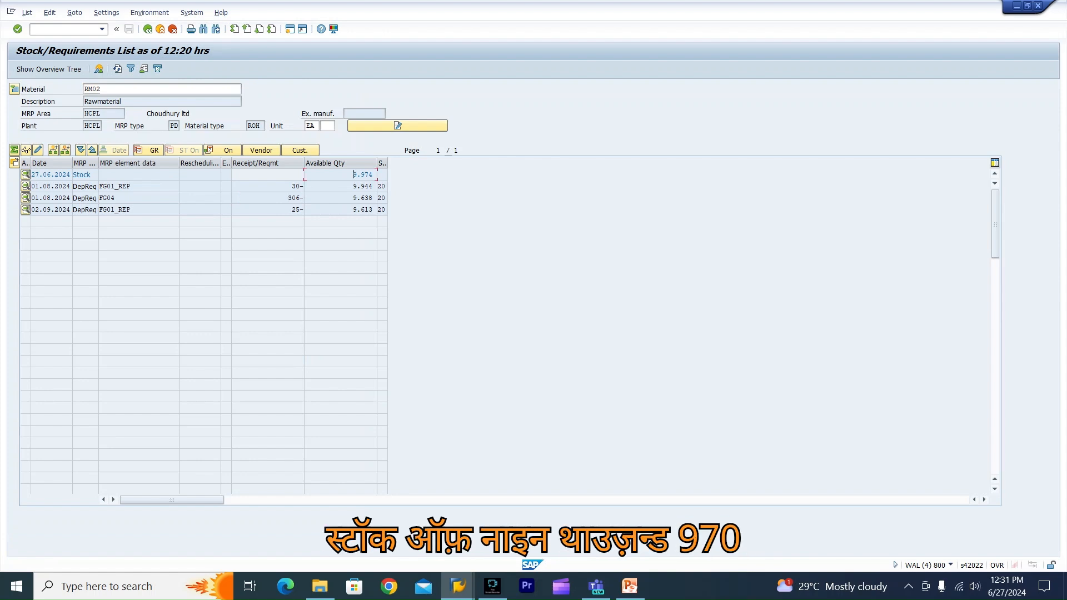
{"action": "left_click_drag", "start_coordinate": [352, 175], "coordinate": [377, 174]}
{"action": "left_click", "coordinate": [289, 198]}
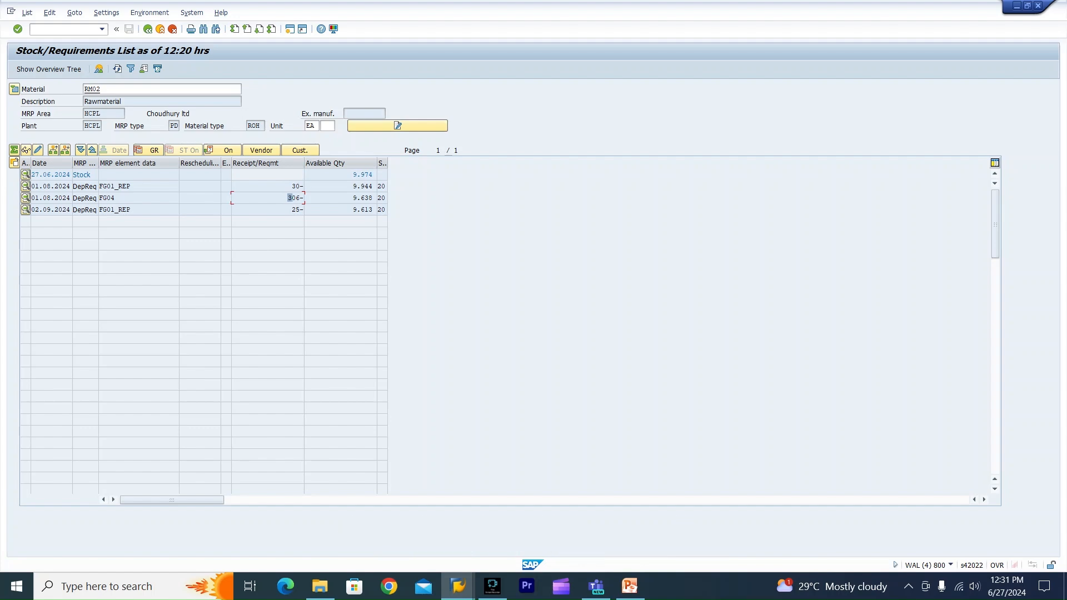
{"action": "key", "text": "alt+Tab"}
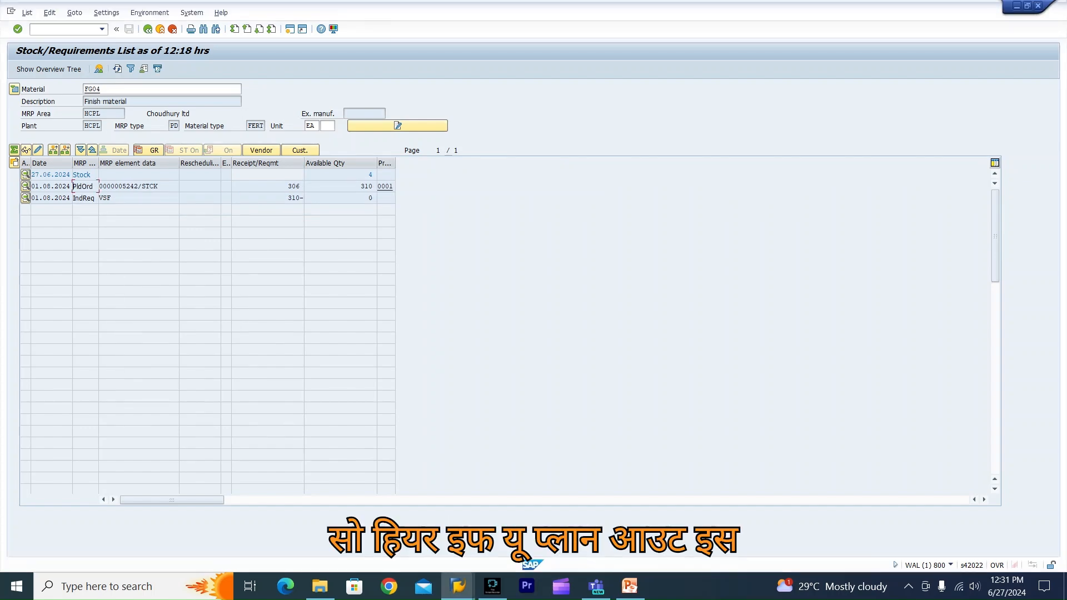
{"action": "key", "text": "alt+Tab"}
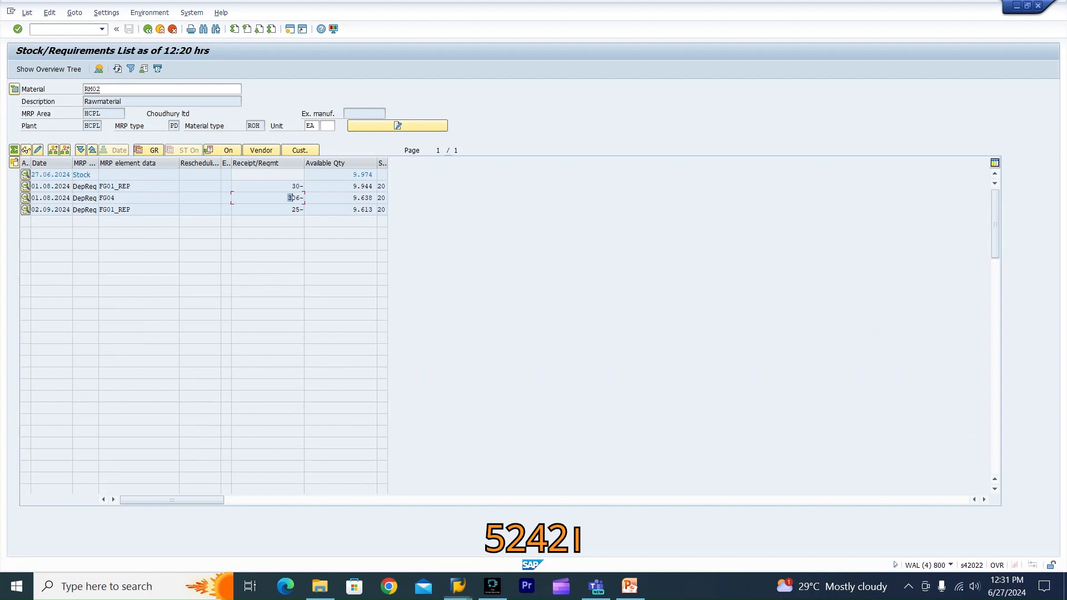
{"action": "left_click", "coordinate": [25, 198]}
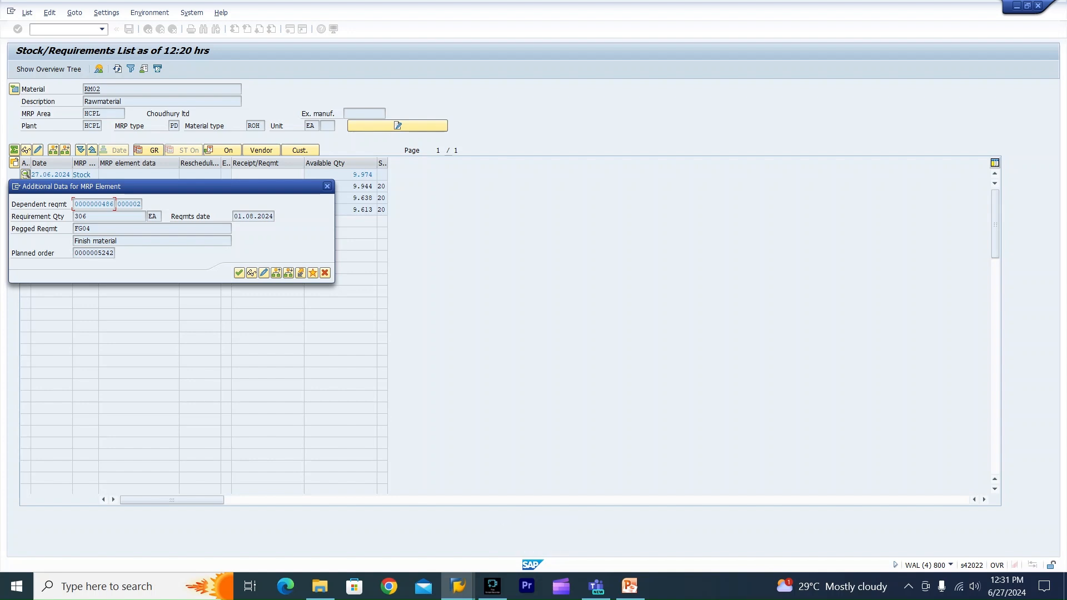
{"action": "left_click", "coordinate": [327, 187]}
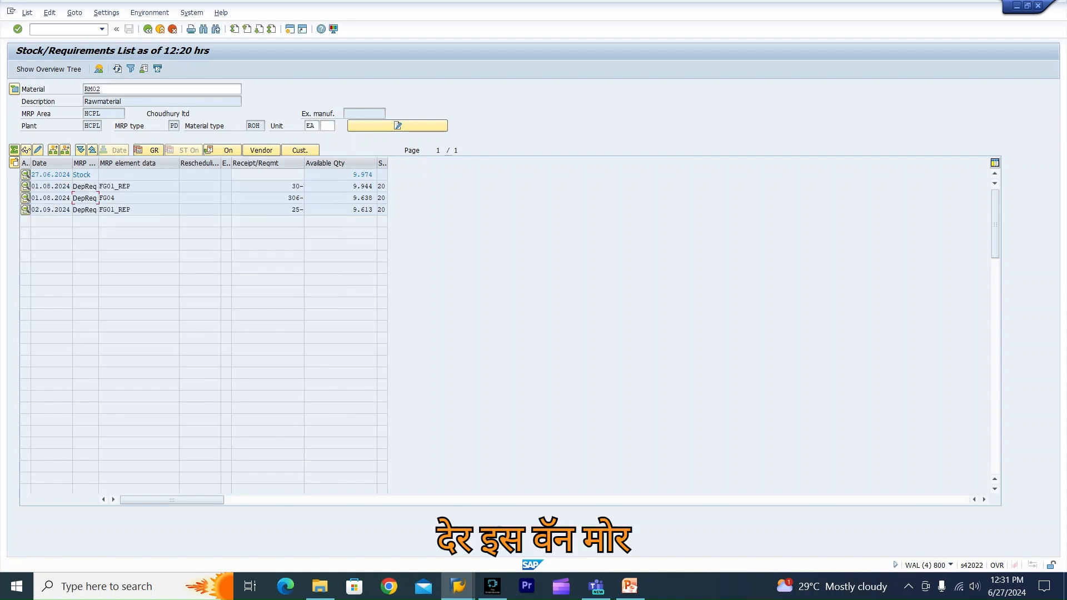
Switch the stock/requirements list to raw material RM03_BATCH.
{"action": "left_click", "coordinate": [103, 89]}
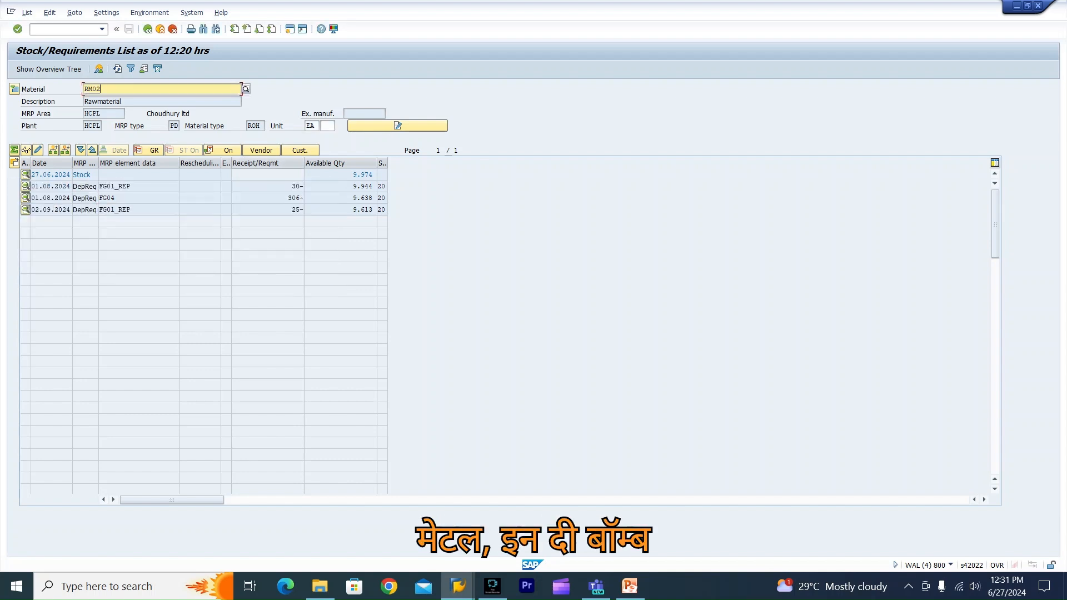
{"action": "key", "text": "BackSpace"}
{"action": "key", "text": "BackSpace"}
{"action": "key", "text": "BackSpace"}
{"action": "key", "text": "BackSpace"}
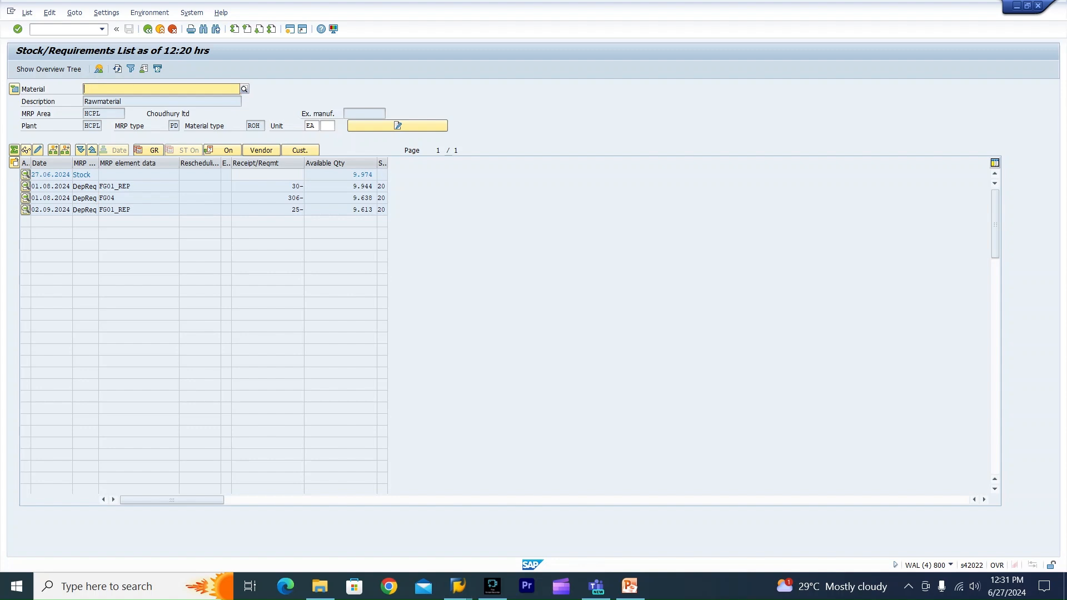
{"action": "type", "text": "rm0"}
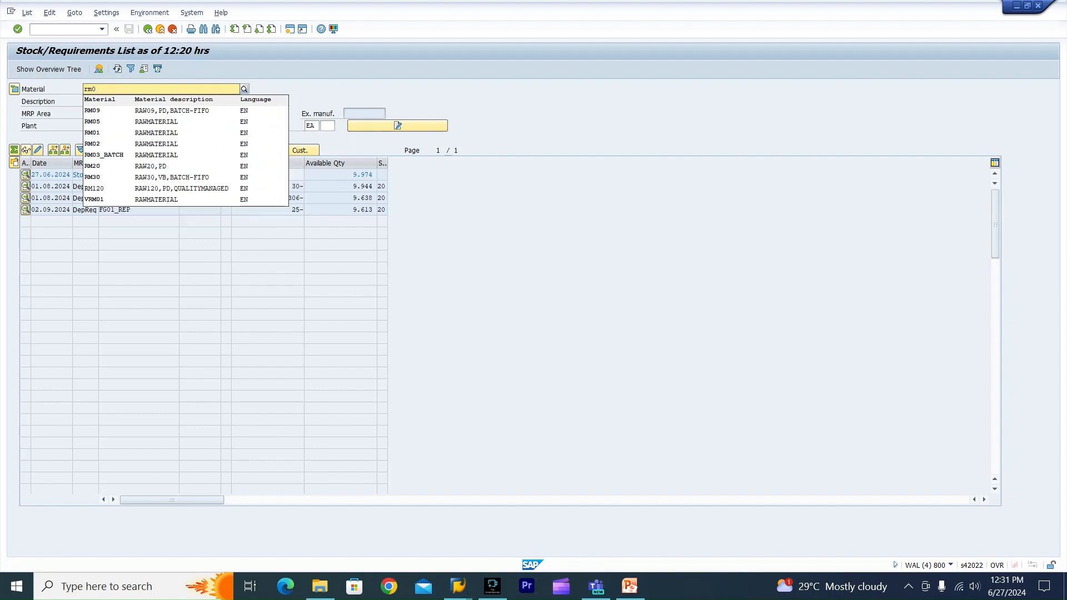
{"action": "left_click", "coordinate": [104, 155]}
{"action": "key", "text": "Return"}
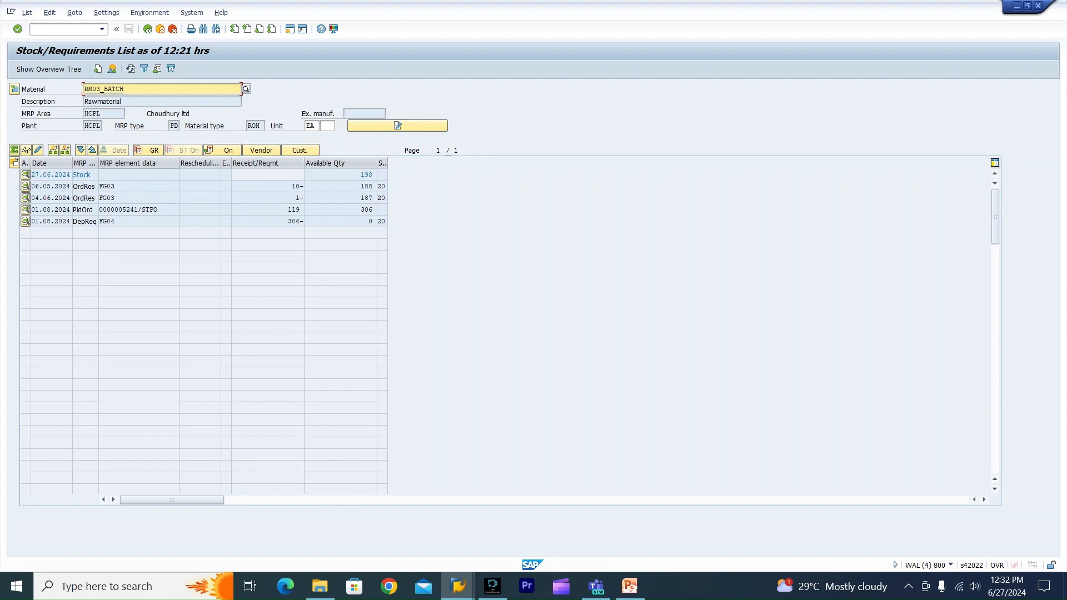
Review RM03_BATCH's FG04 dependent requirement, stock, FG03 order reservations and planned order quantity, and return to the initial screen.
{"action": "left_click", "coordinate": [113, 221]}
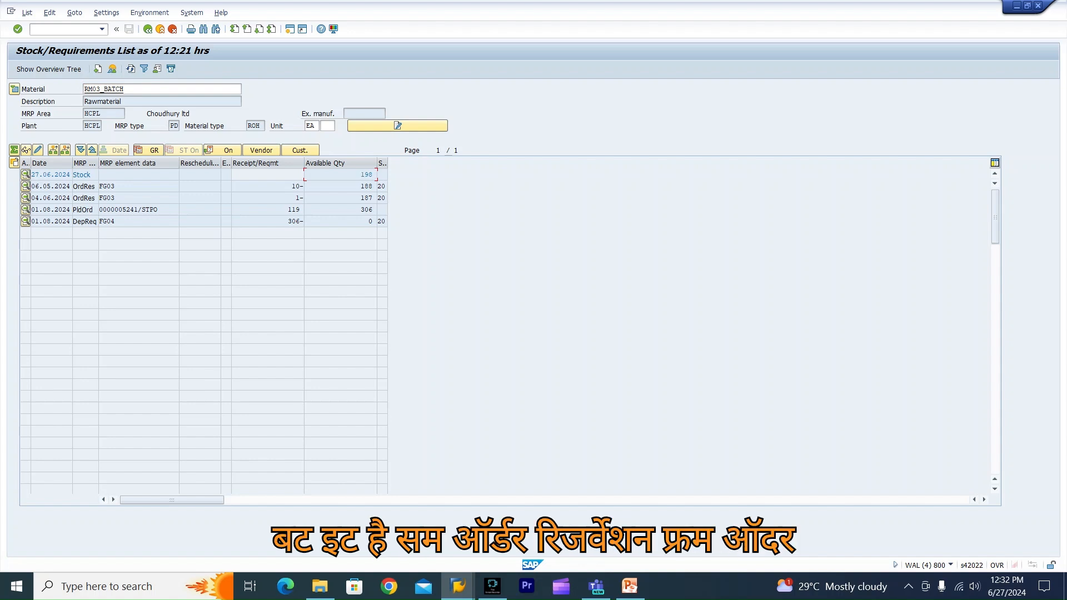
{"action": "left_click", "coordinate": [115, 187]}
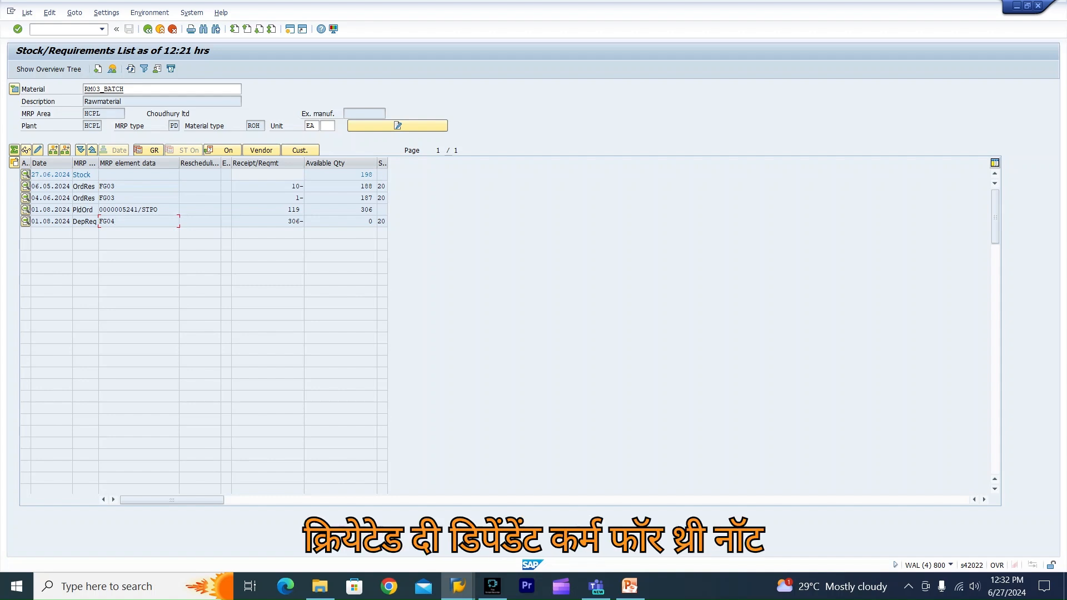
{"action": "left_click", "coordinate": [289, 221]}
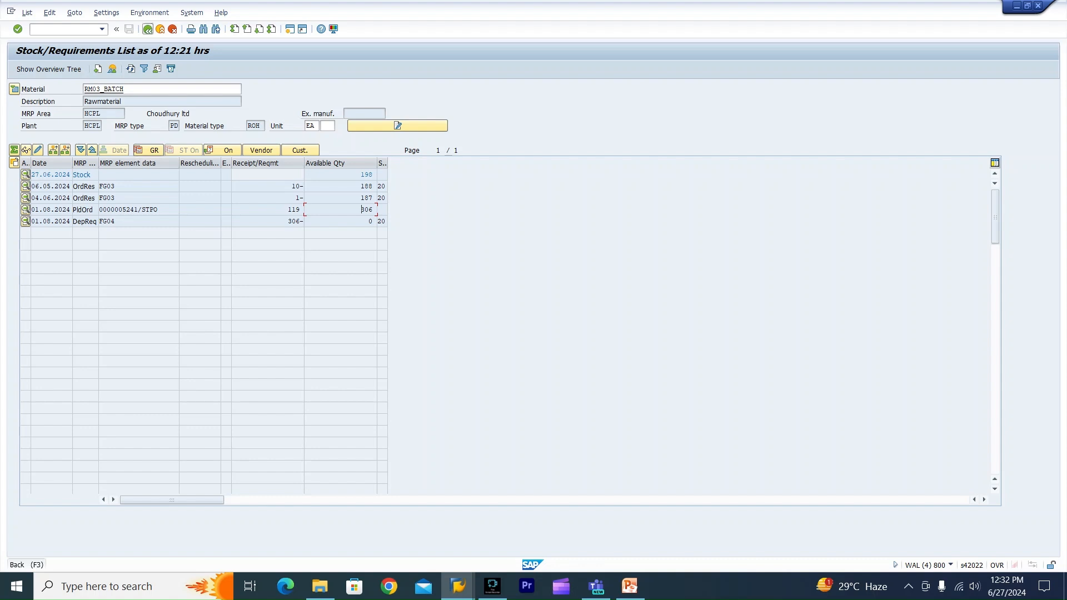
{"action": "left_click", "coordinate": [147, 29]}
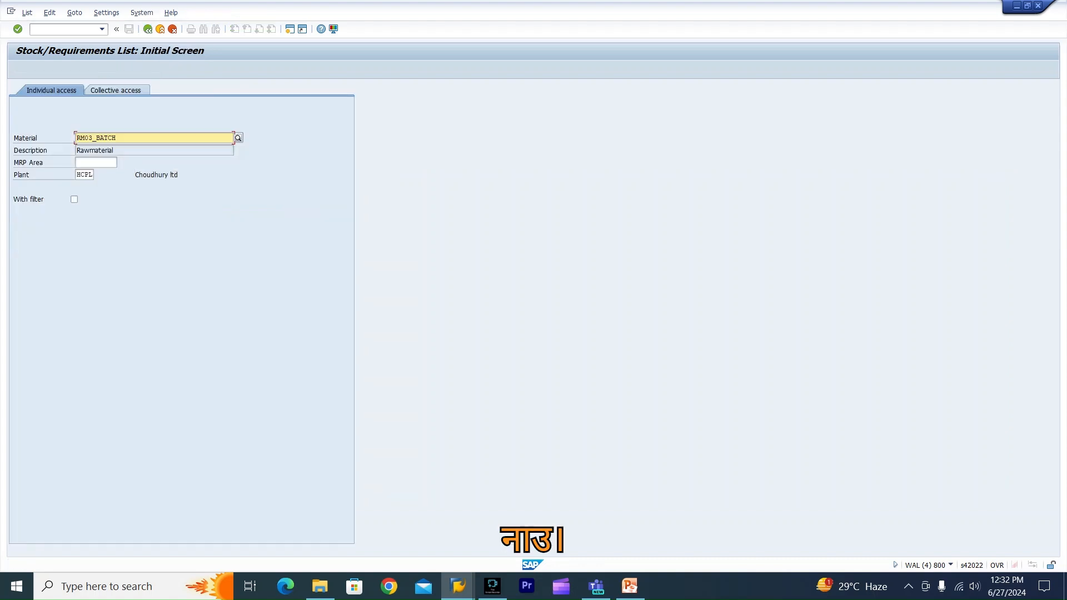
Switch to the session showing FG04's stock/requirements list and open transaction MD21 in a new session.
{"action": "key", "text": "Tab"}
{"action": "key", "text": "Tab"}
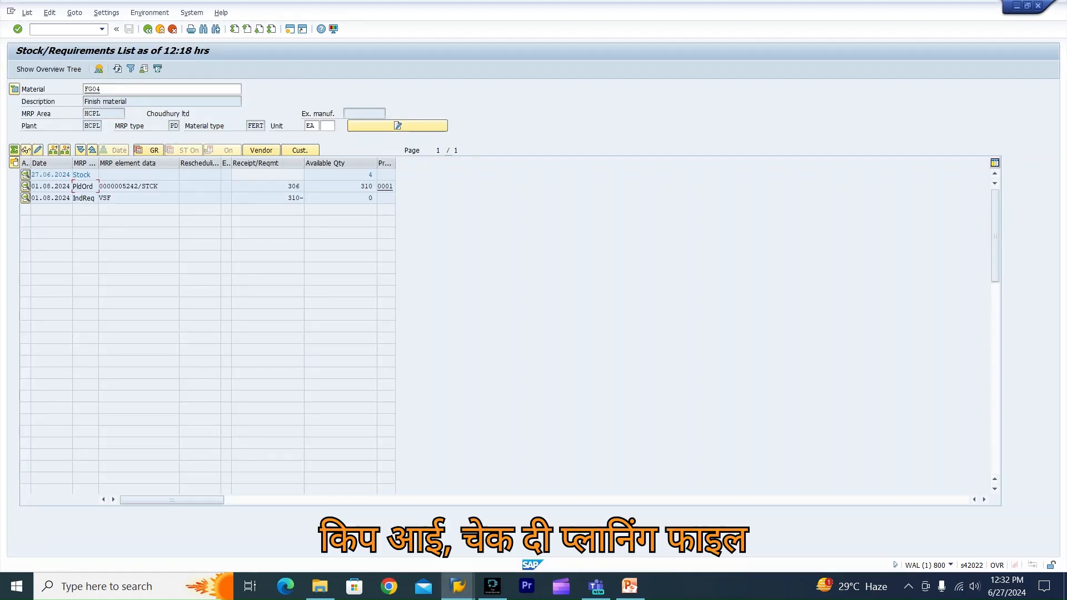
{"action": "type", "text": "/om"}
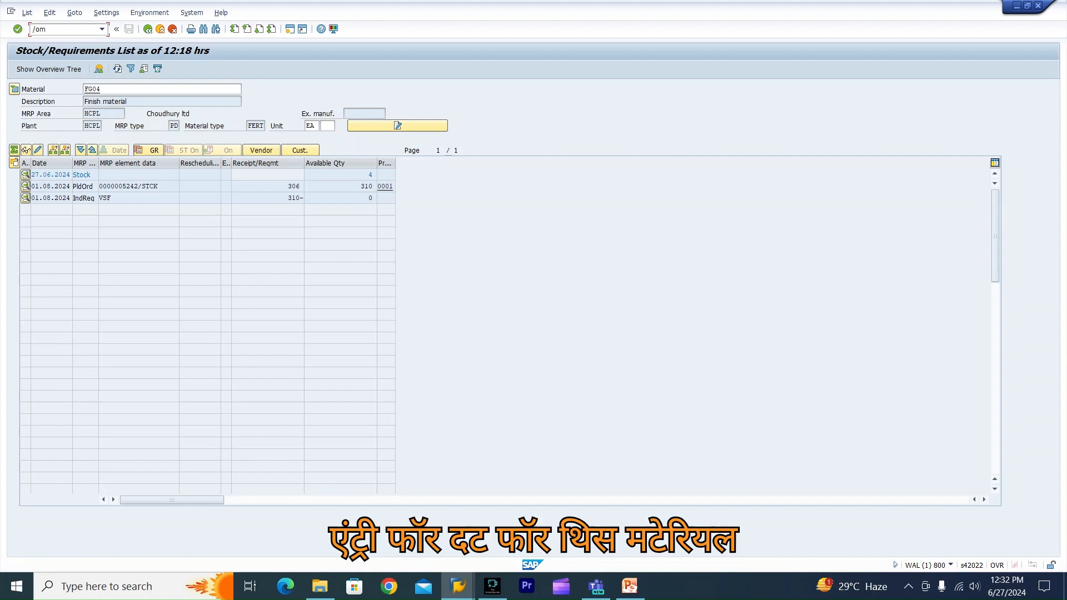
{"action": "type", "text": "d02"}
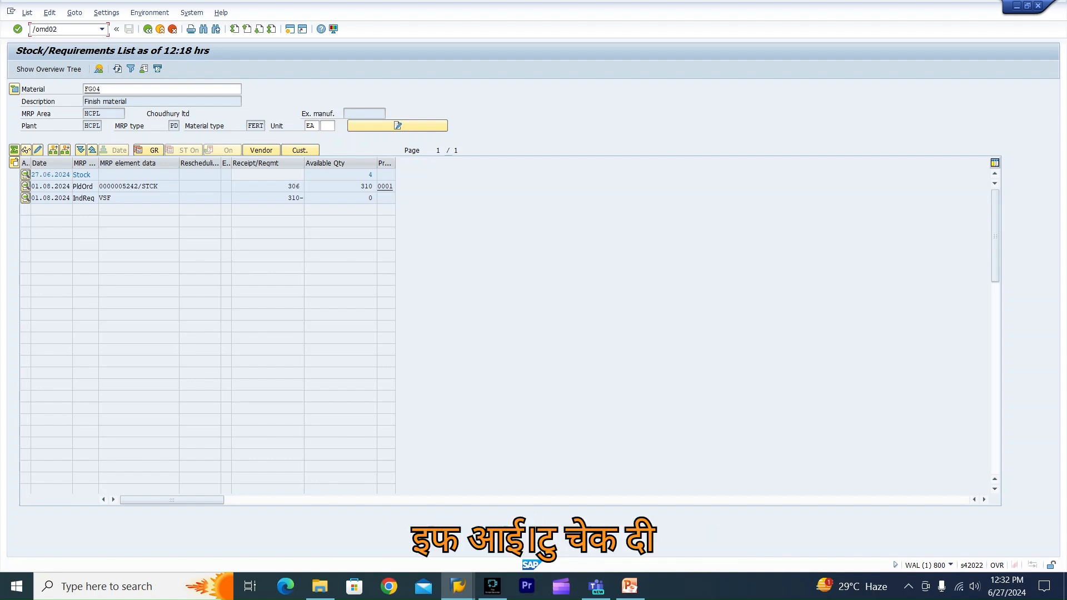
{"action": "key", "text": "BackSpace"}
{"action": "key", "text": "BackSpace"}
{"action": "type", "text": "21"}
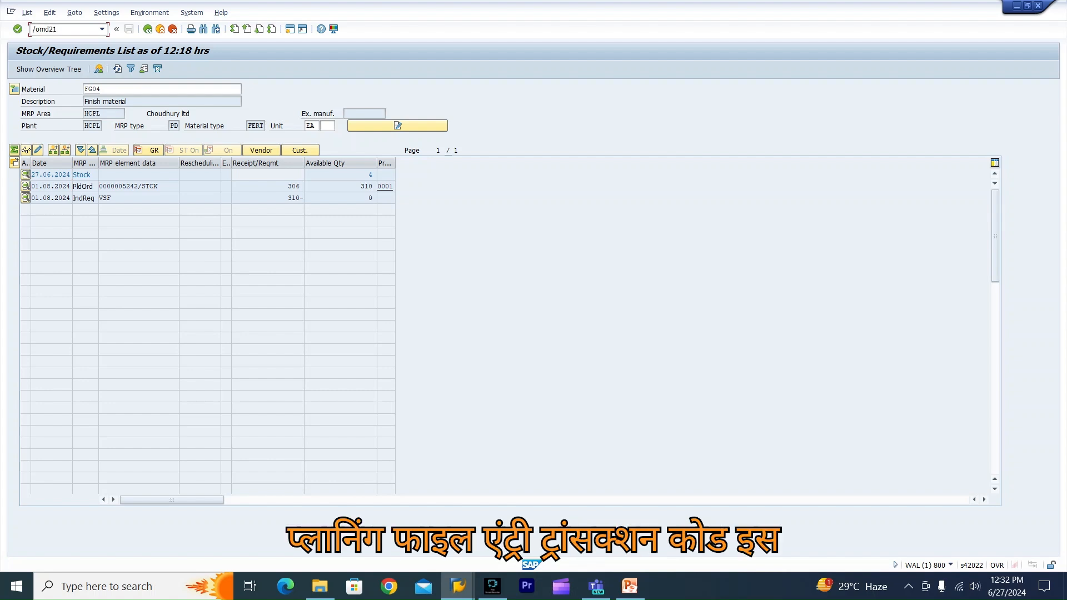
{"action": "key", "text": "Return"}
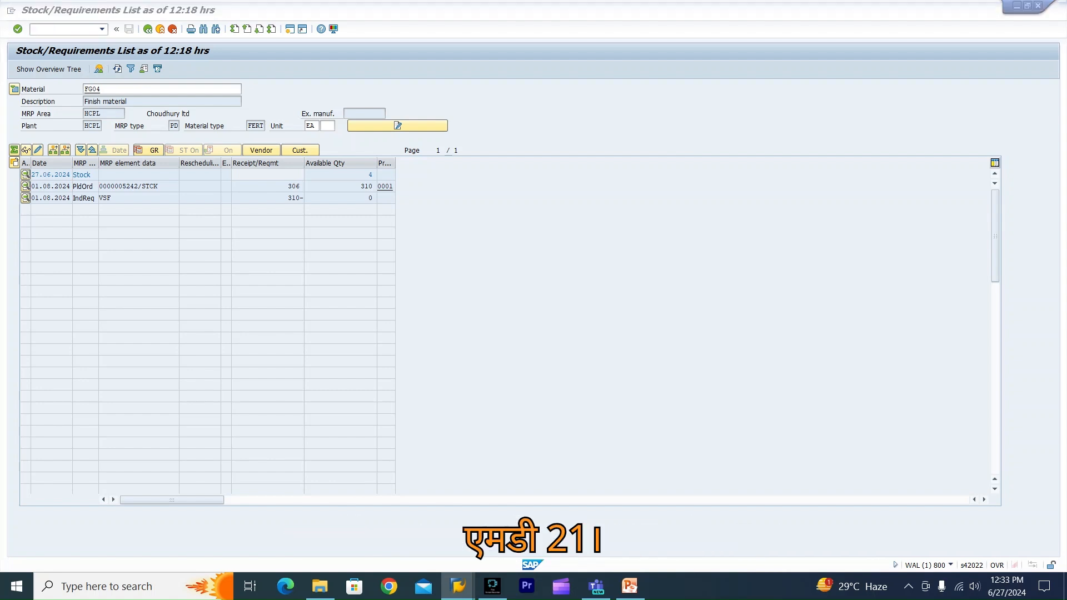
Display the planning file entries for material FG04 in plant HCPL.
{"action": "key", "text": "Delete"}
{"action": "key", "text": "Delete"}
{"action": "key", "text": "Delete"}
{"action": "key", "text": "Delete"}
{"action": "key", "text": "Delete"}
{"action": "key", "text": "Delete"}
{"action": "key", "text": "Delete"}
{"action": "key", "text": "Delete"}
{"action": "key", "text": "Delete"}
{"action": "key", "text": "Delete"}
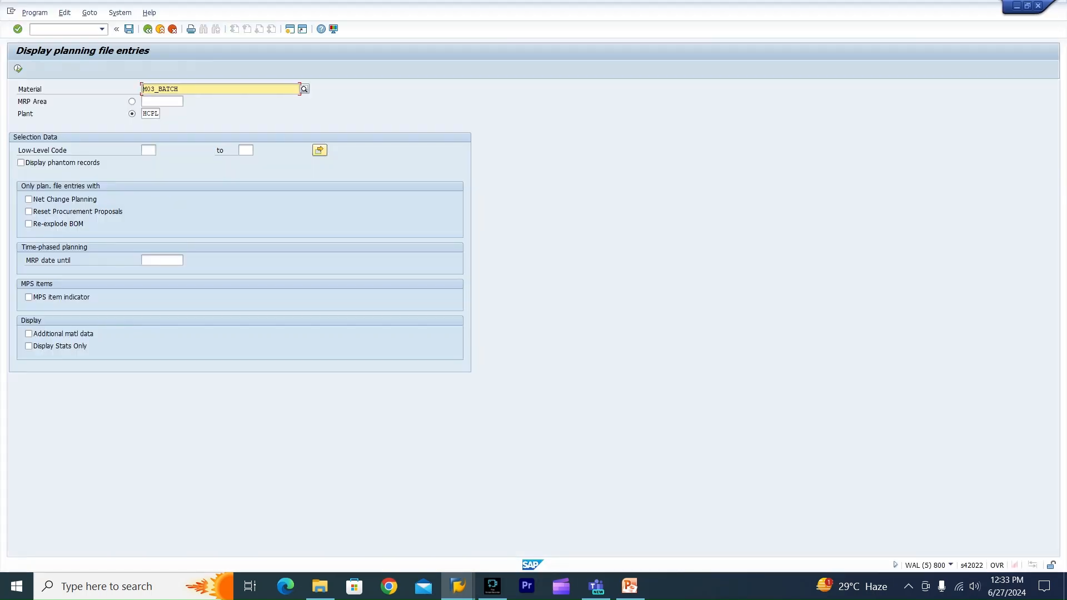
{"action": "type", "text": "fg04"}
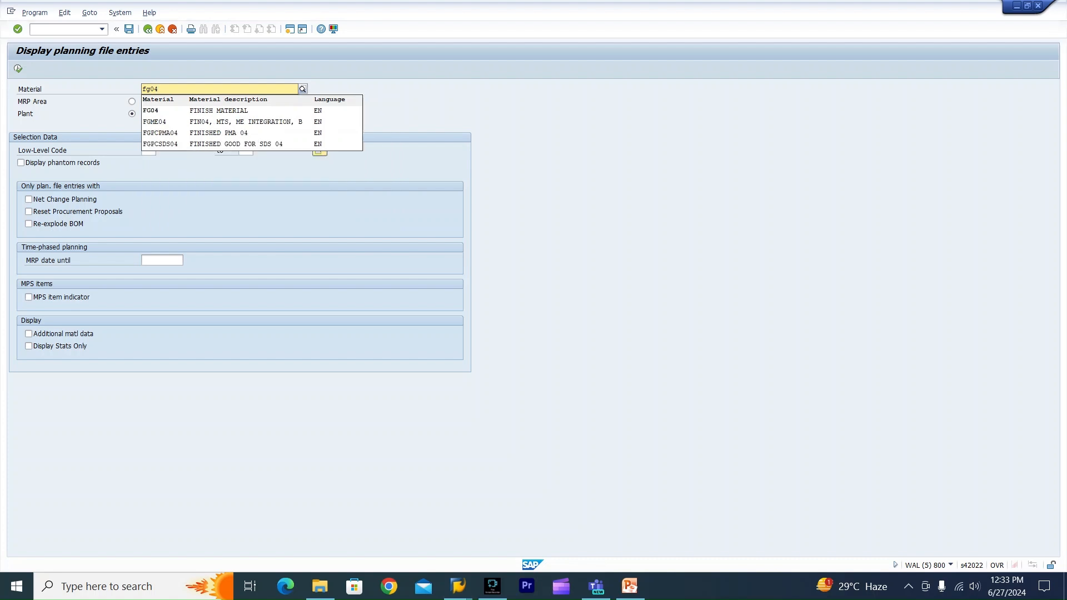
{"action": "key", "text": "Down"}
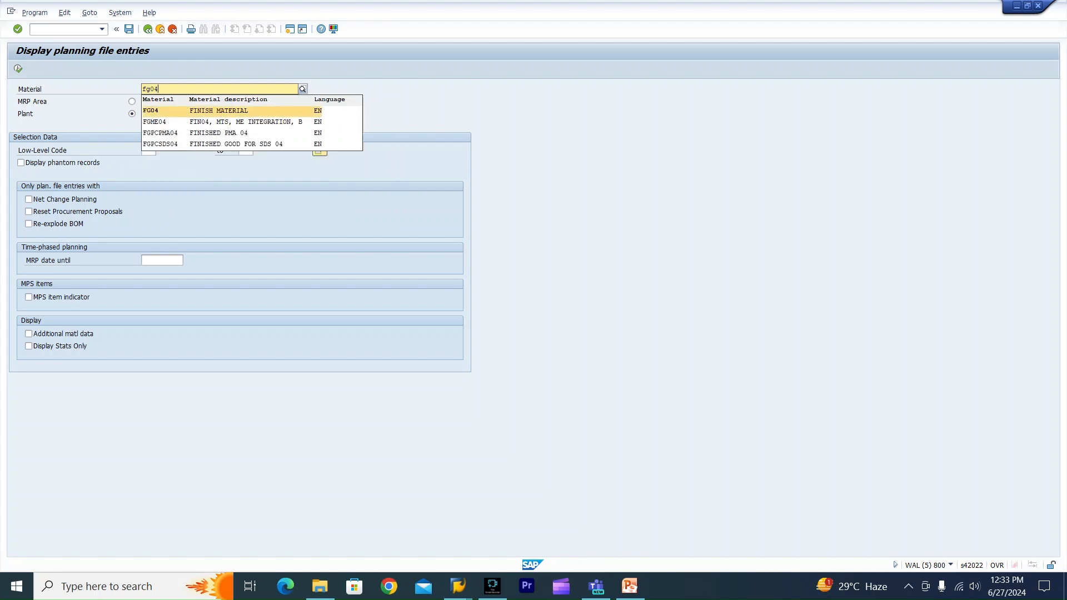
{"action": "key", "text": "Return"}
{"action": "key", "text": "F8"}
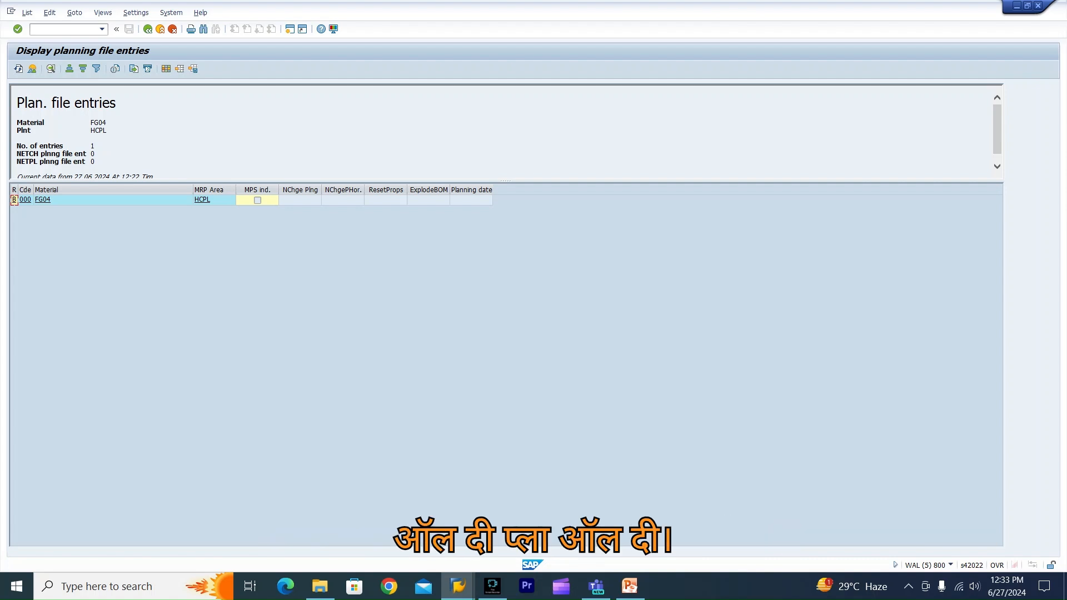
From FG04's stock/requirements list, change its planned independent requirement for M 08.2024 to 312 and save it.
{"action": "key", "text": "alt+Tab"}
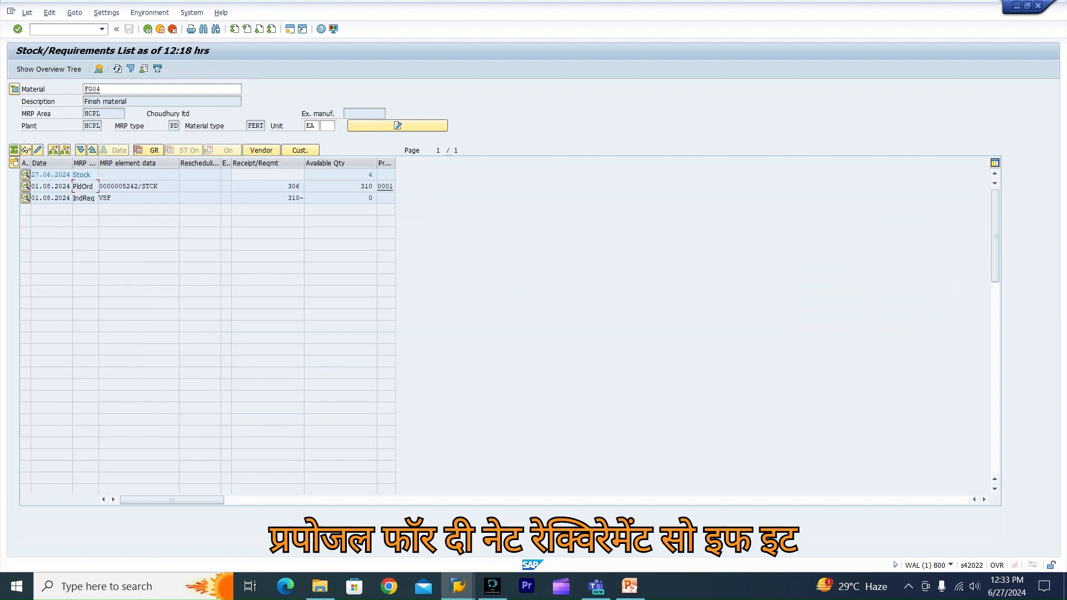
{"action": "key", "text": "alt+Tab"}
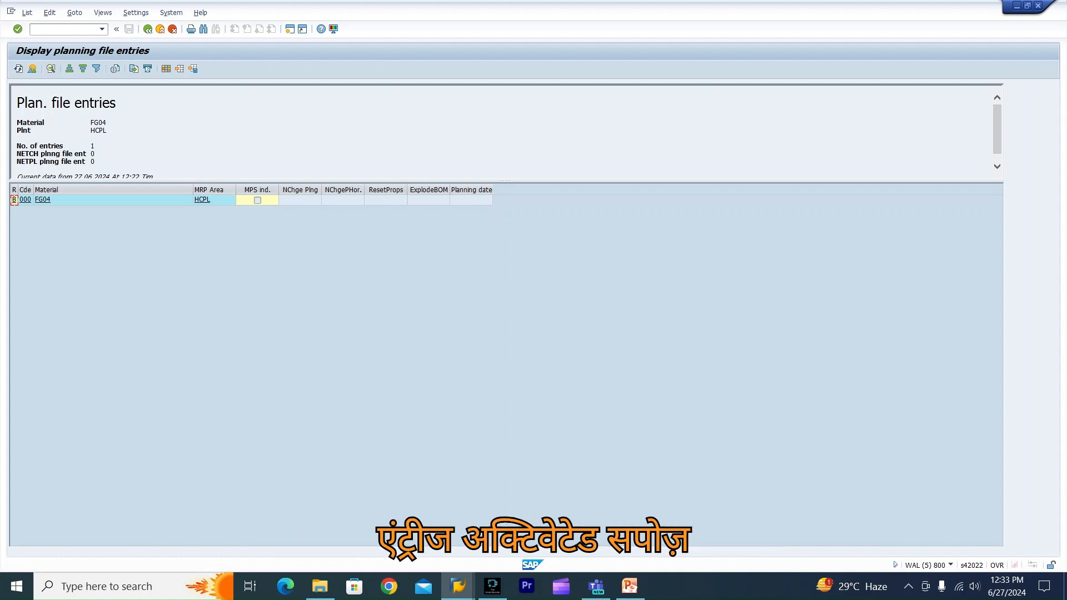
{"action": "key", "text": "alt+Tab"}
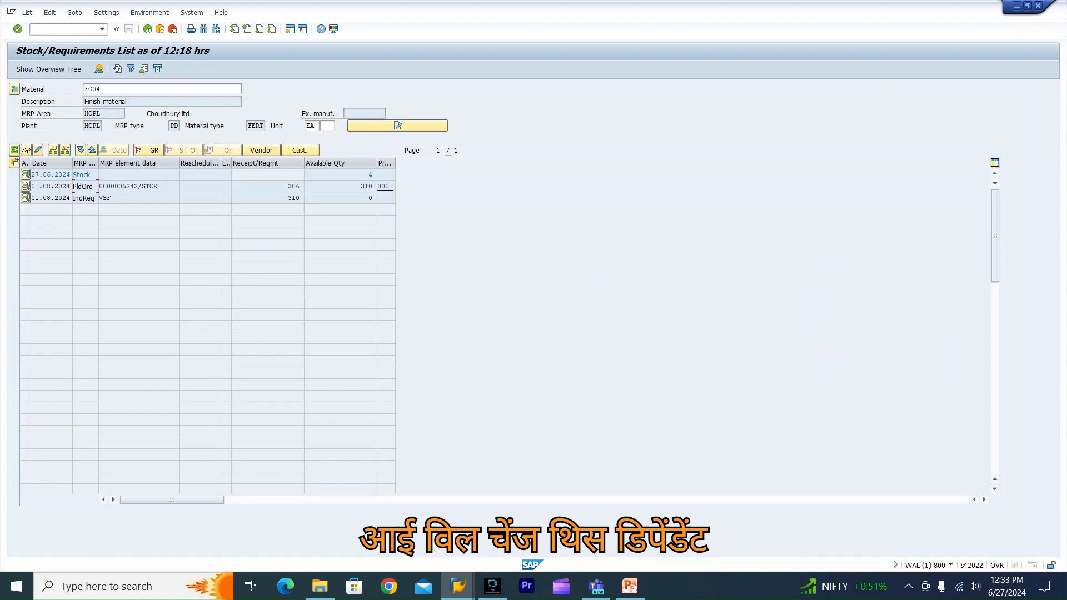
{"action": "double_click", "coordinate": [108, 198]}
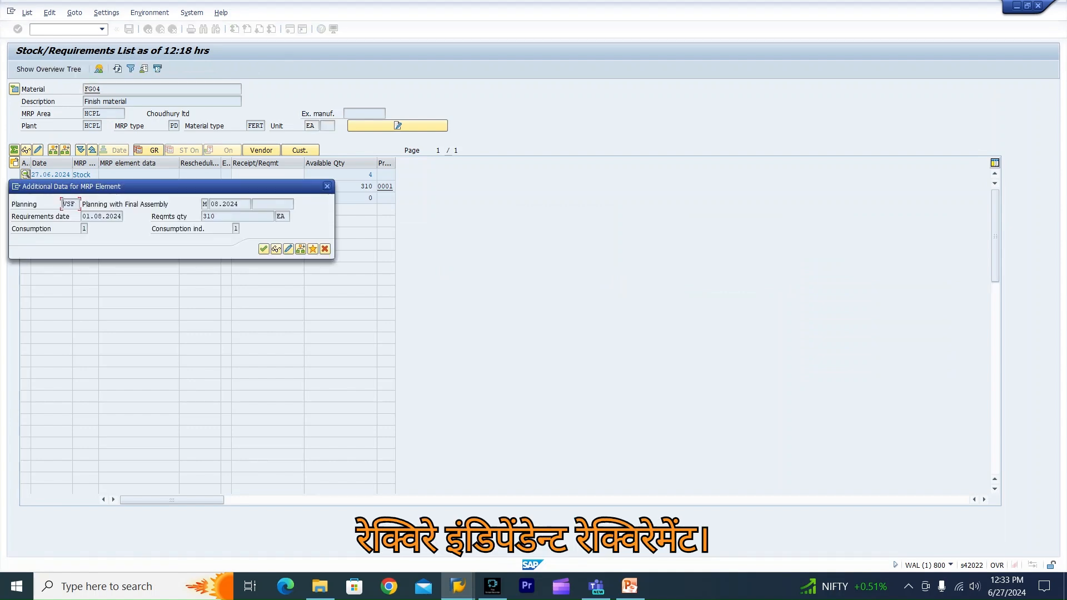
{"action": "left_click", "coordinate": [288, 249]}
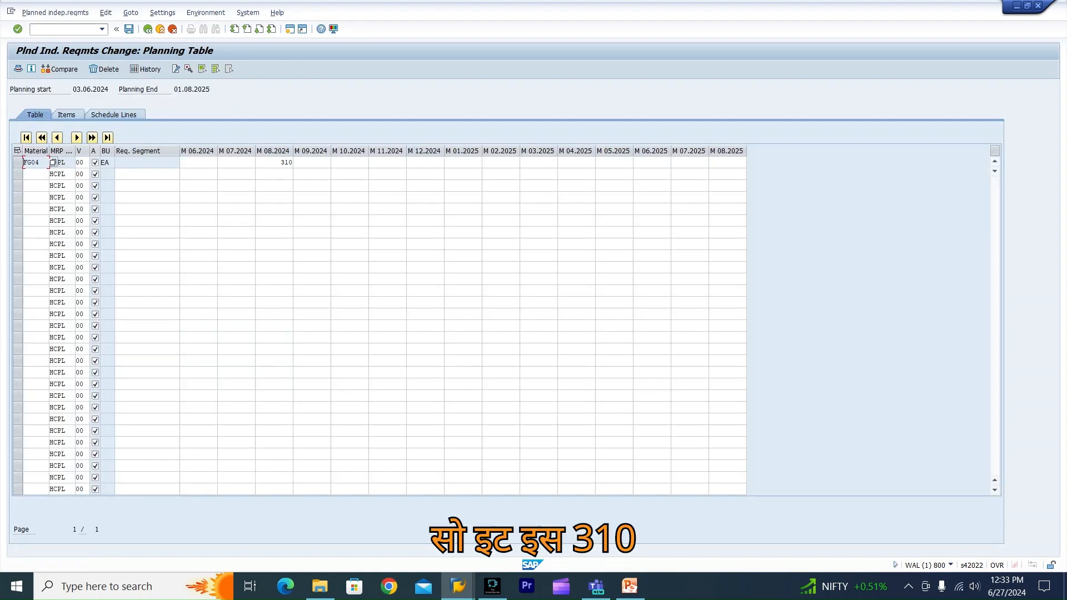
{"action": "left_click", "coordinate": [277, 162]}
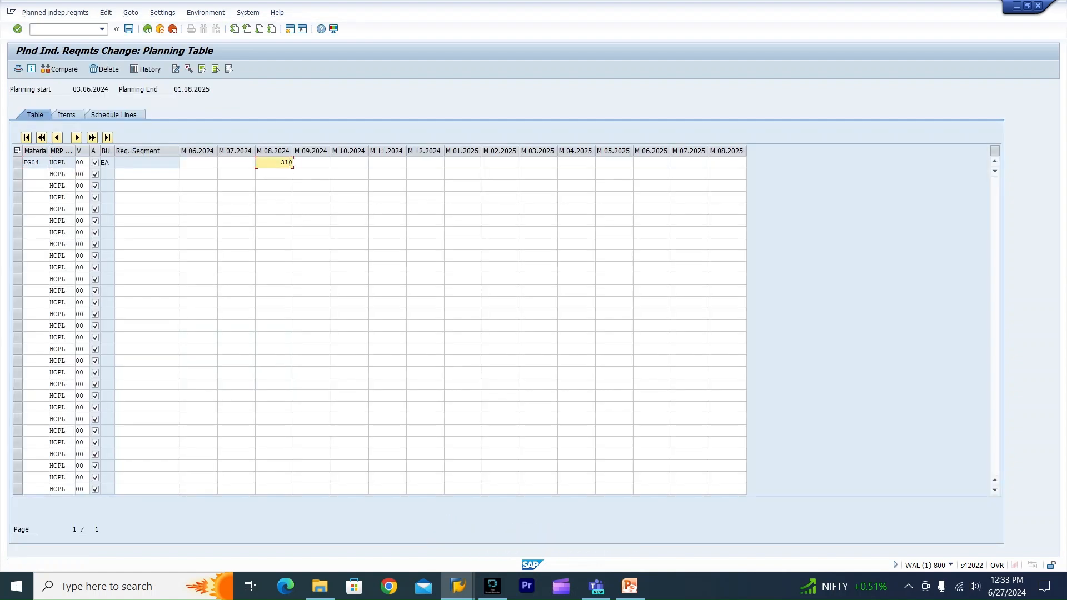
{"action": "type", "text": "2"}
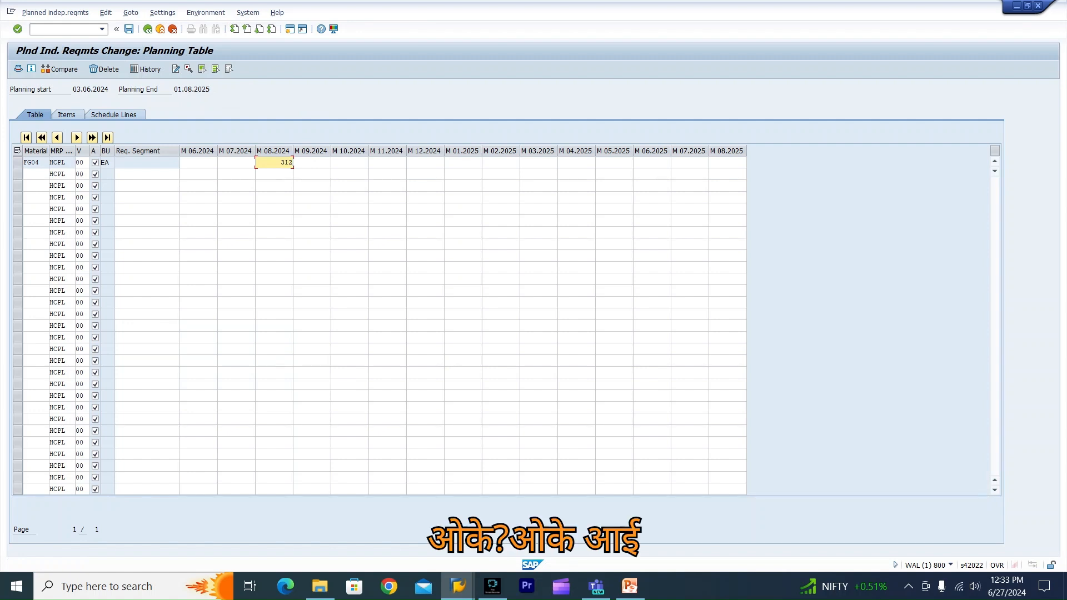
{"action": "key", "text": "ctrl+s"}
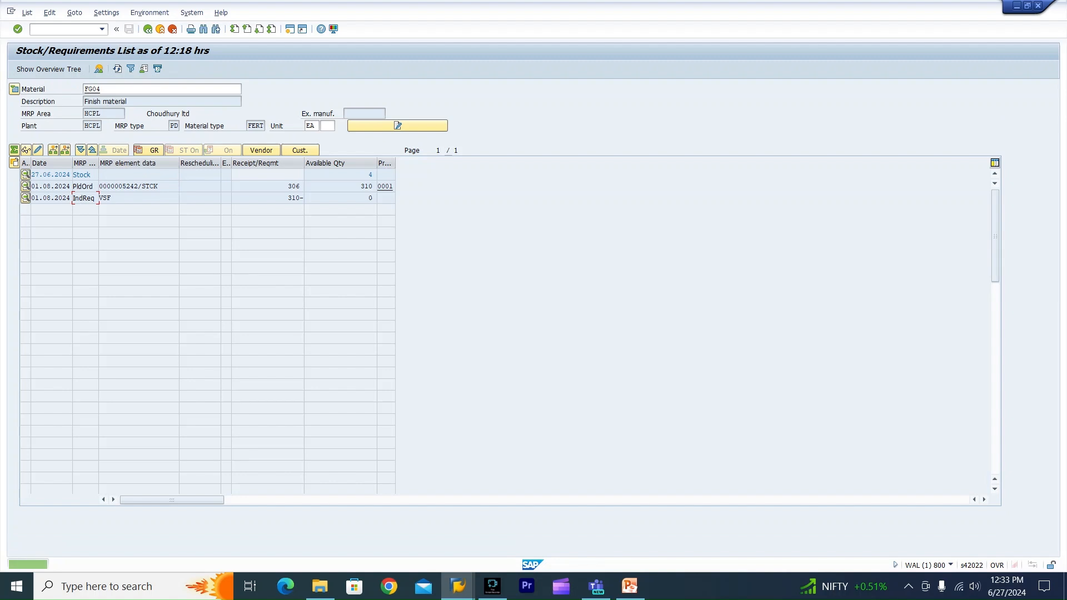
Refresh FG04's stock/requirements list and its planning file entries to check the effect of the changed requirement.
{"action": "key", "text": "F6"}
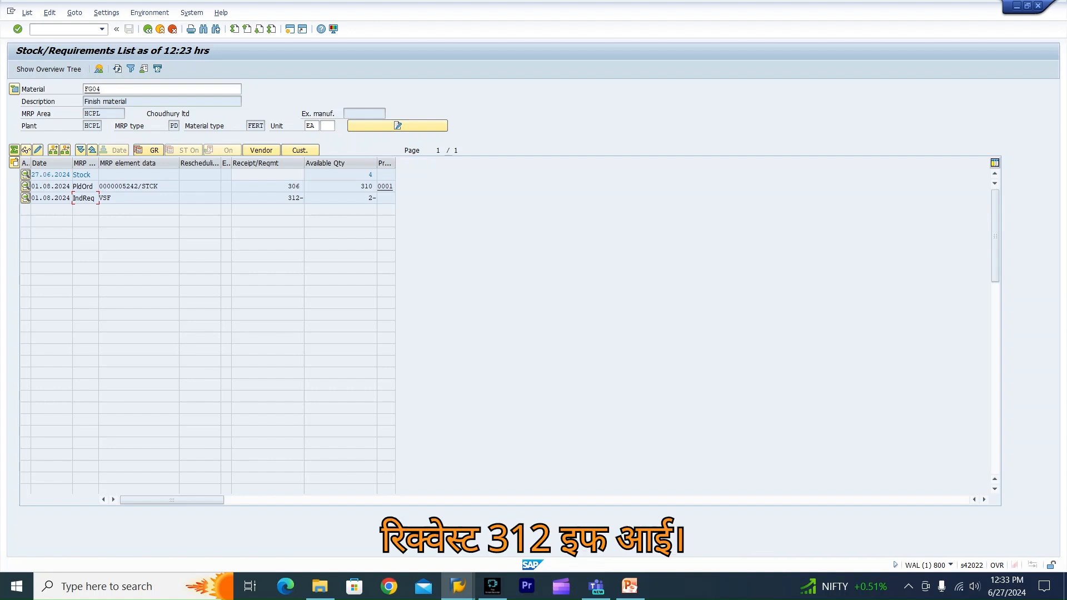
{"action": "key", "text": "alt+Tab"}
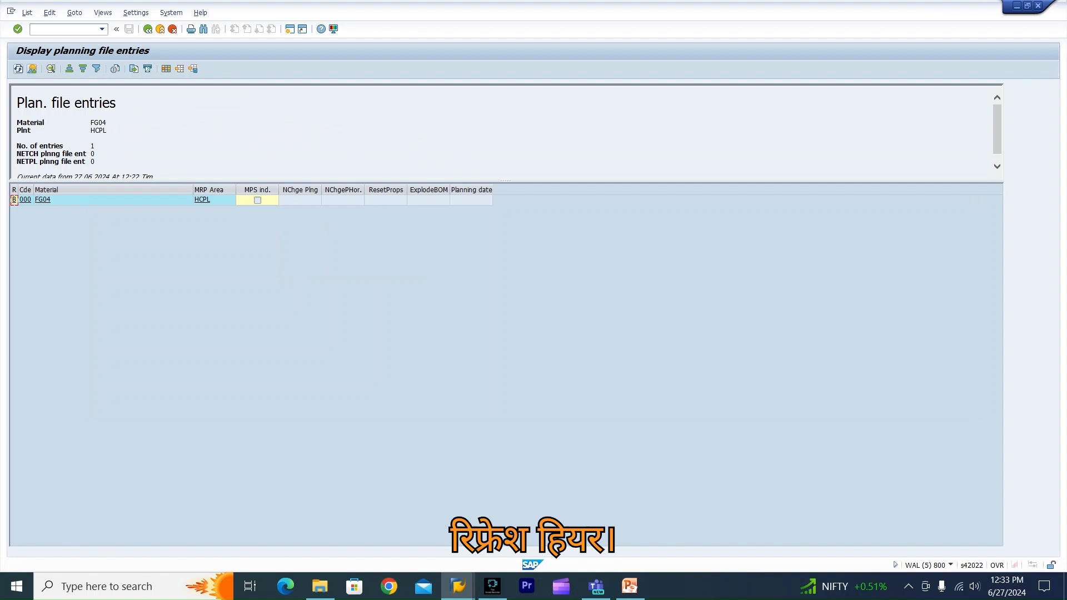
{"action": "left_click", "coordinate": [19, 69]}
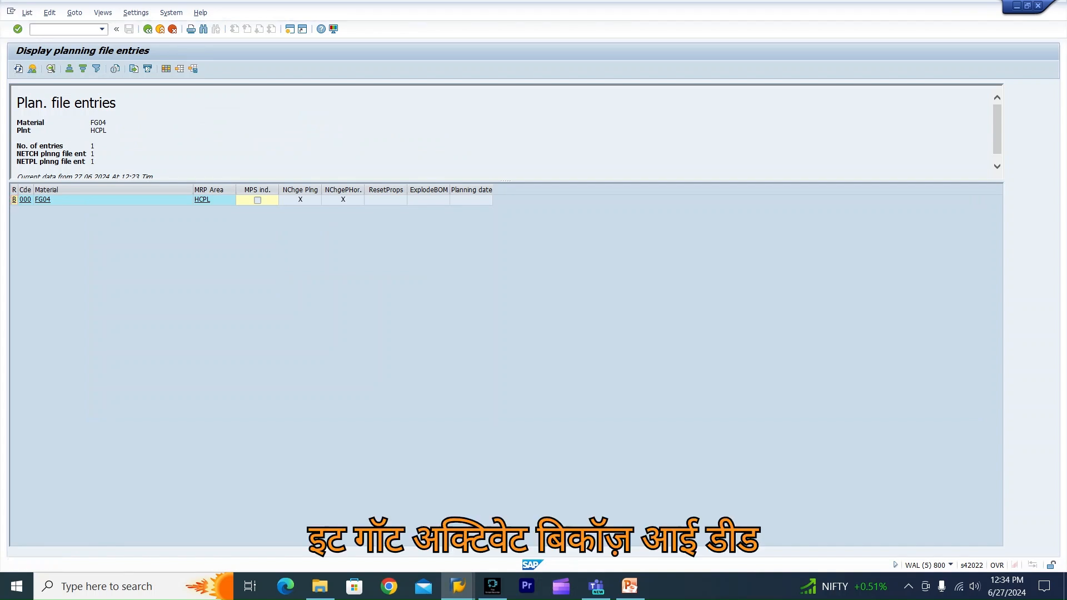
Compare FG04's independent requirement with its available quantity in the stock/requirements list, and return to the planning file entries.
{"action": "key", "text": "alt+Tab"}
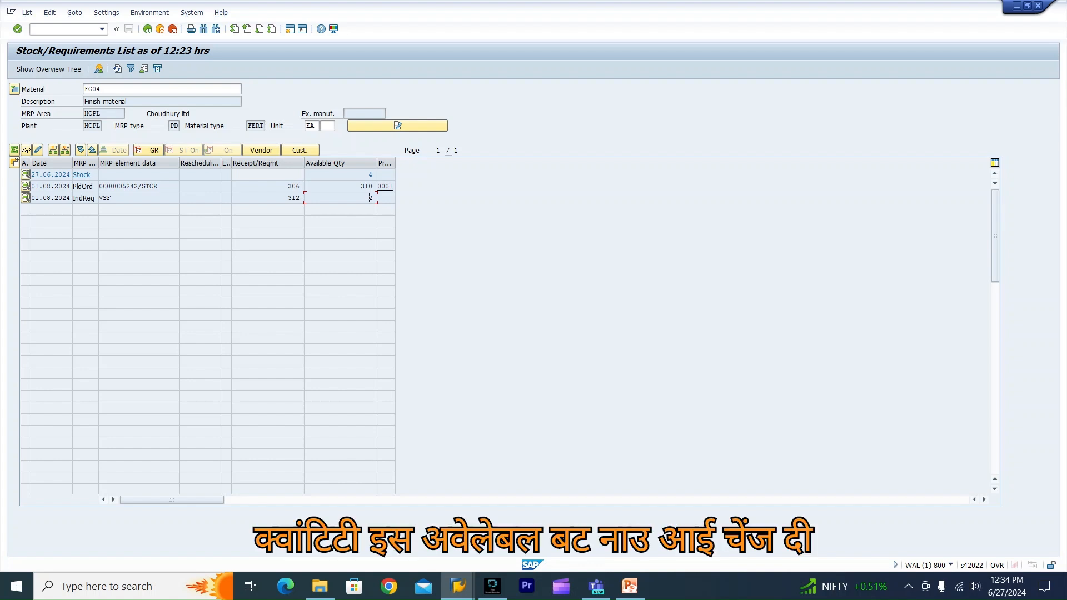
{"action": "left_click", "coordinate": [289, 198]}
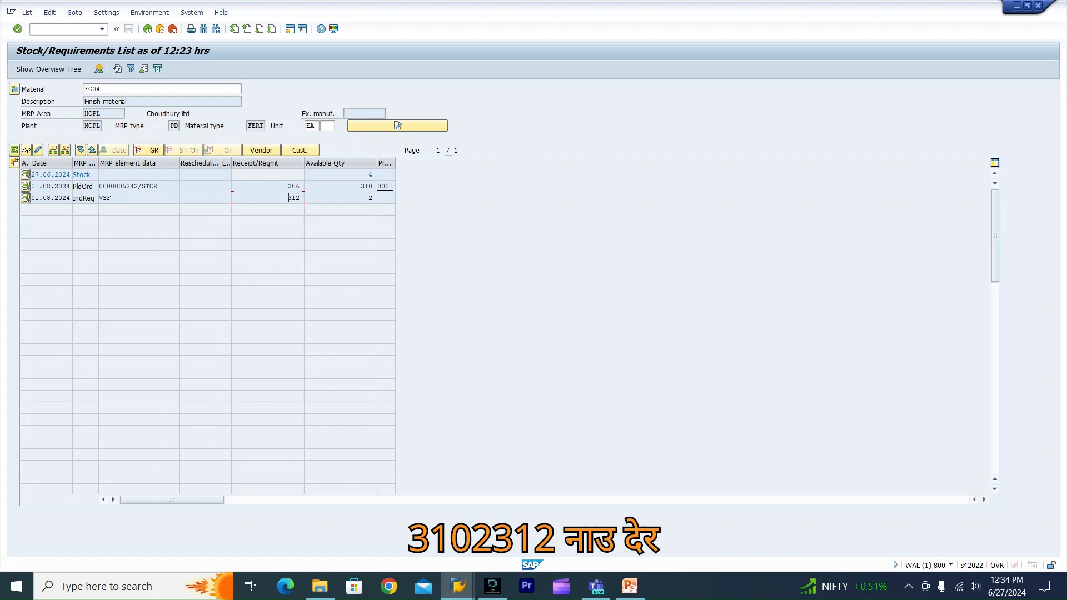
{"action": "left_click", "coordinate": [370, 198]}
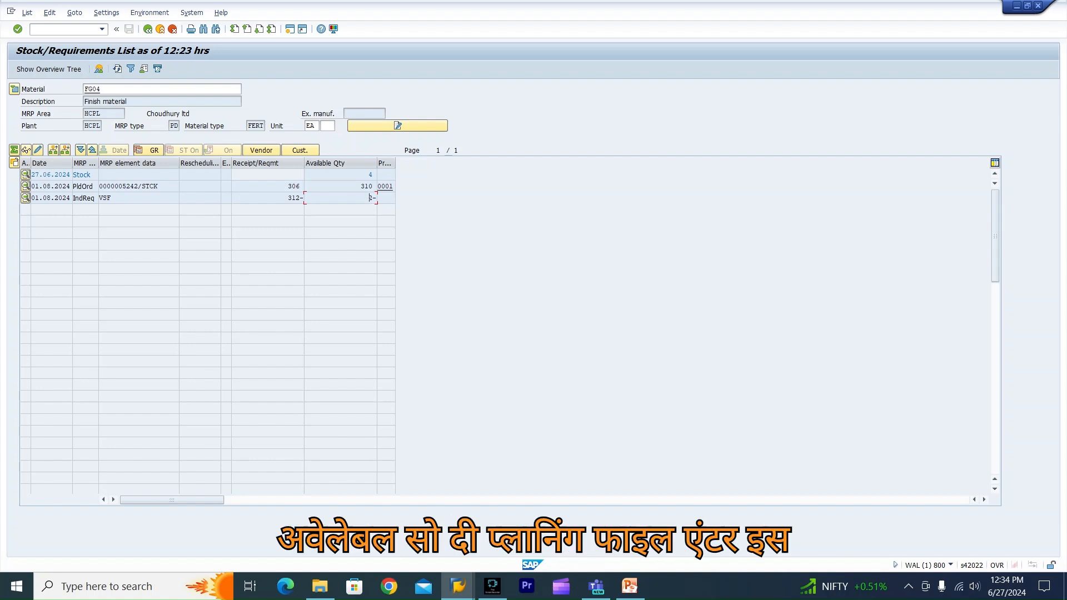
{"action": "key", "text": "alt+Tab"}
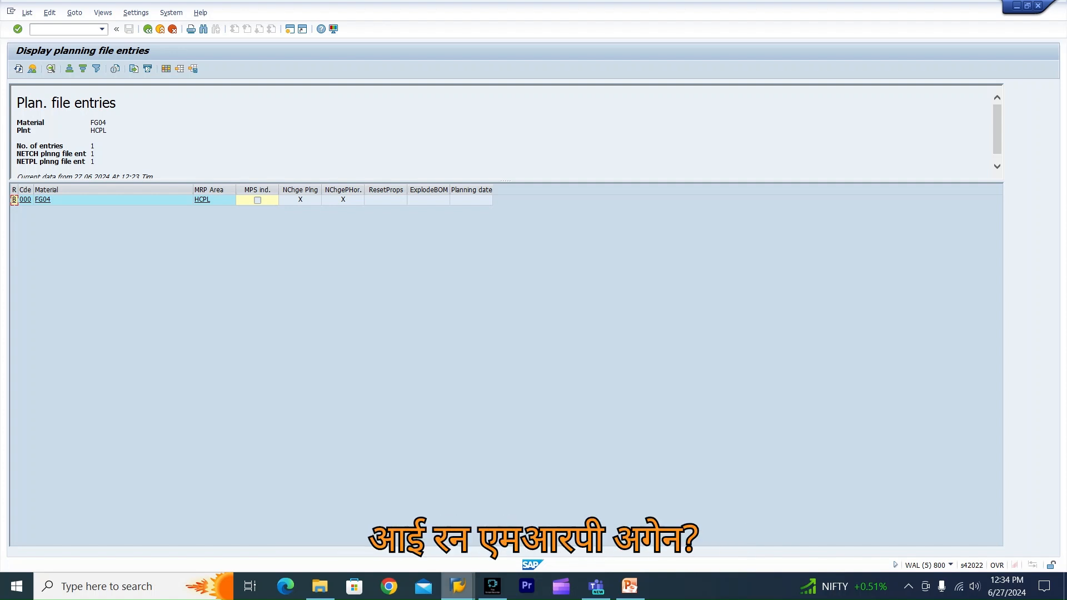
Switch to the session with the previous planning run results and restart transaction MD02 there.
{"action": "mouse_move", "coordinate": [457, 585]}
{"action": "left_click", "coordinate": [351, 527]}
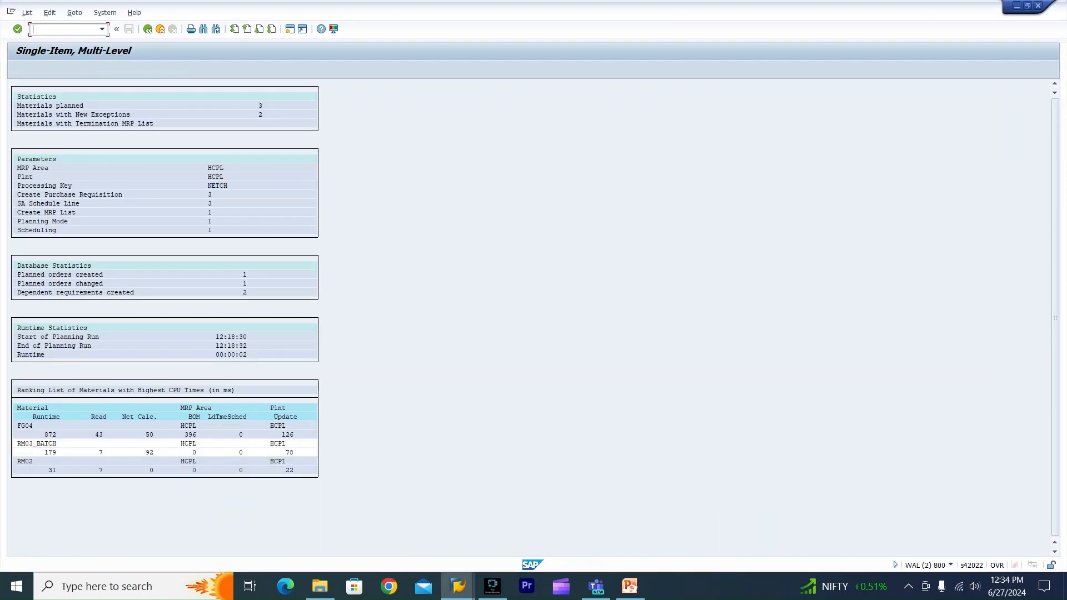
{"action": "type", "text": "/nmd02"}
{"action": "key", "text": "Return"}
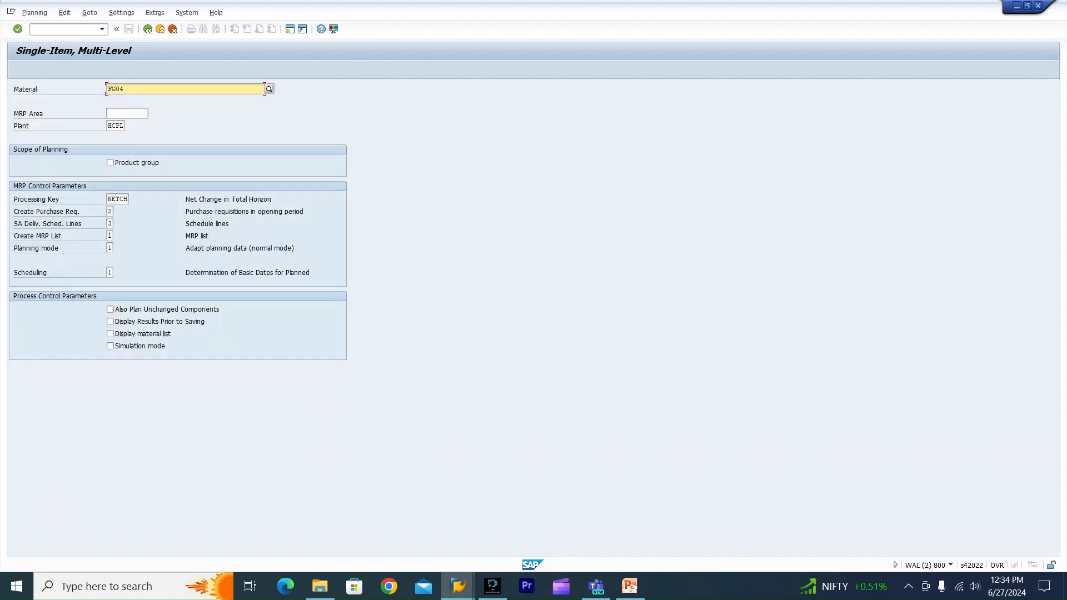
Run single-item, multi-level MRP for FG04 in plant HCPL with Create Purchase Req. set to 3.
{"action": "key", "text": "Tab"}
{"action": "key", "text": "Tab"}
{"action": "key", "text": "Tab"}
{"action": "key", "text": "Tab"}
{"action": "key", "text": "Tab"}
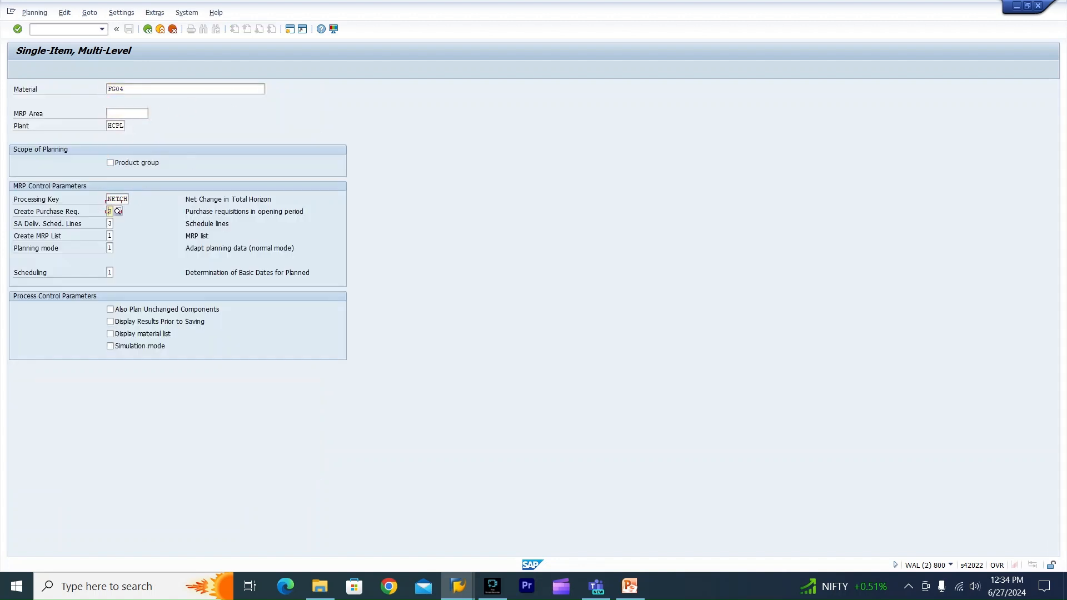
{"action": "type", "text": "3"}
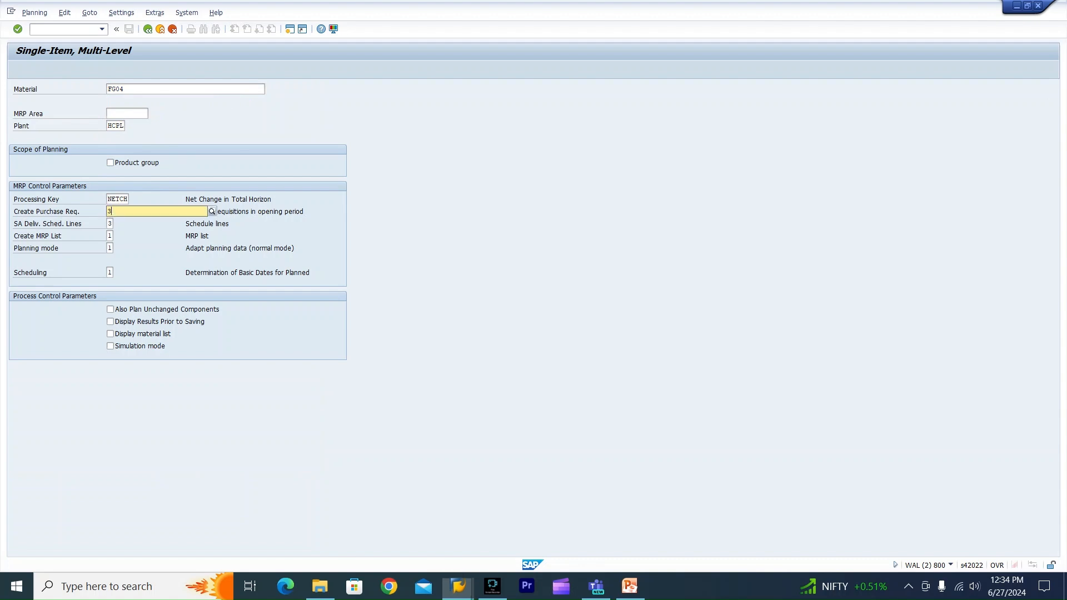
{"action": "key", "text": "Return"}
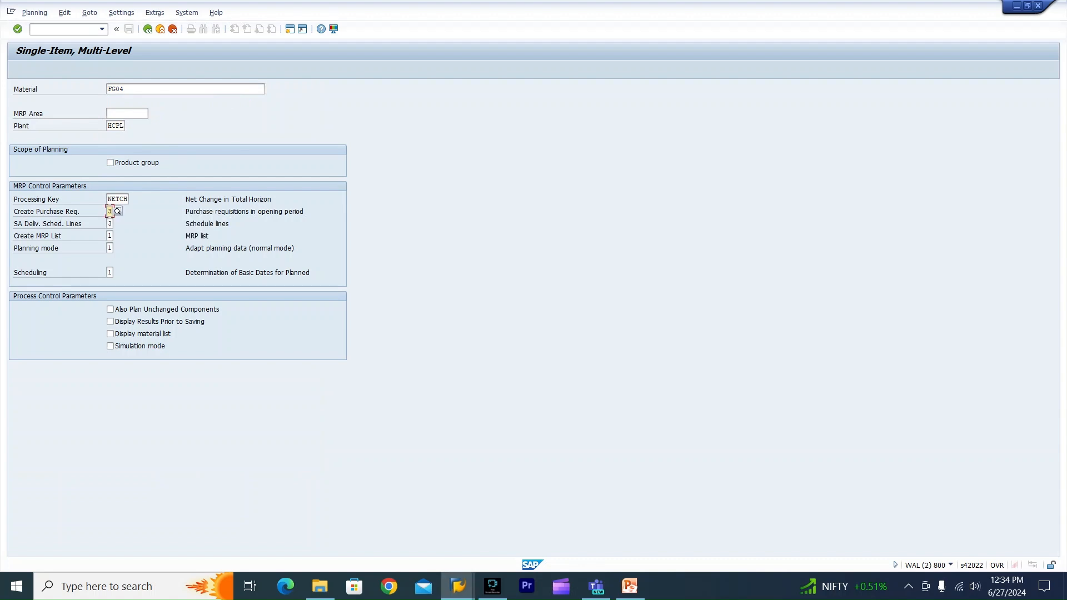
{"action": "key", "text": "Return"}
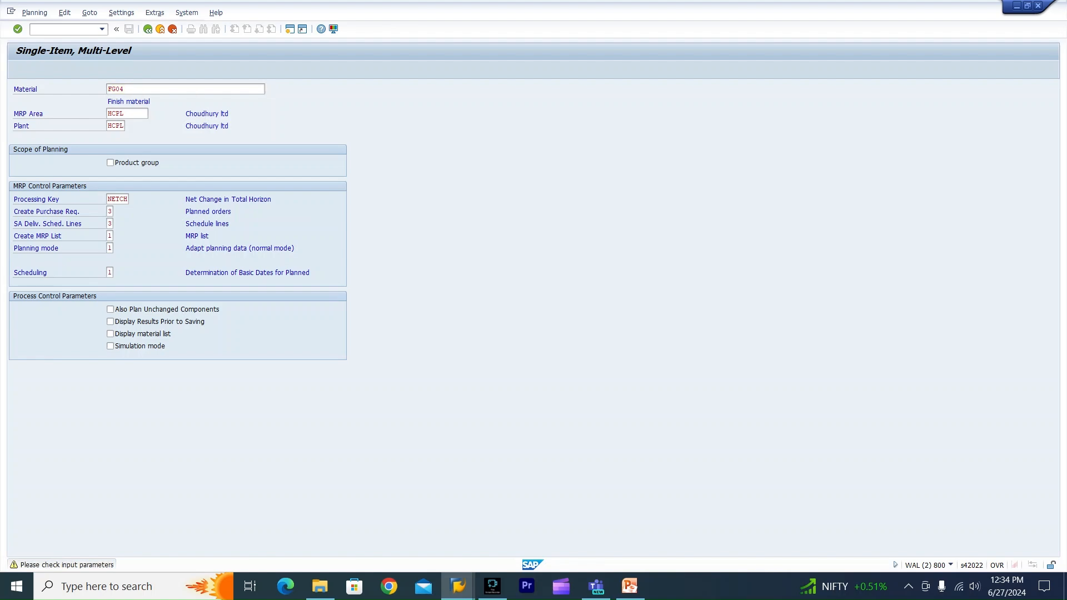
{"action": "key", "text": "Return"}
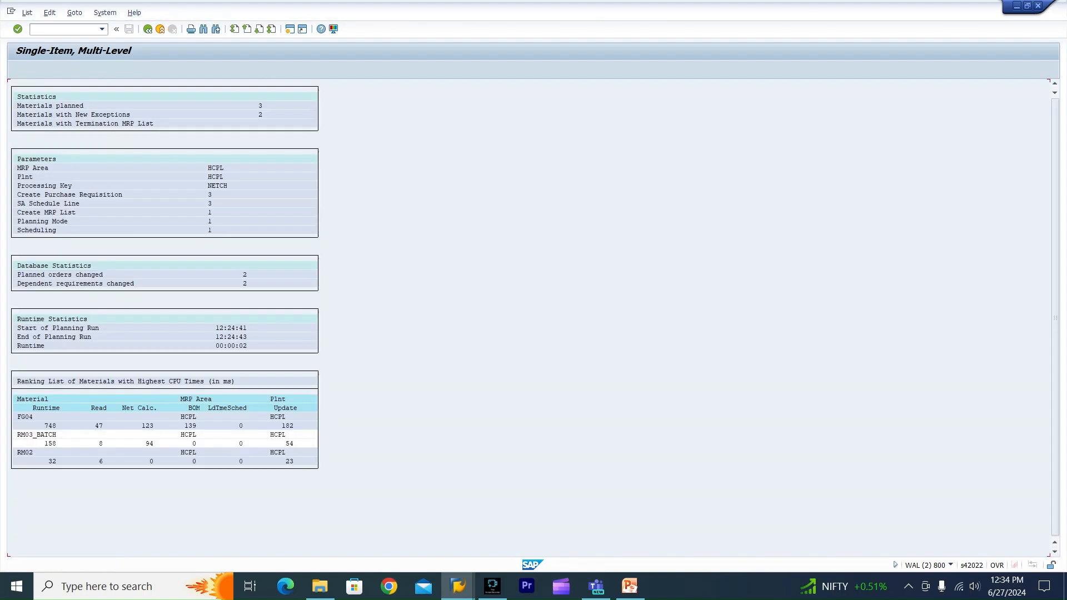
Return to FG04's stock/requirements list and refresh it to check the planned order quantity against the independent requirement.
{"action": "key", "text": "alt+Tab"}
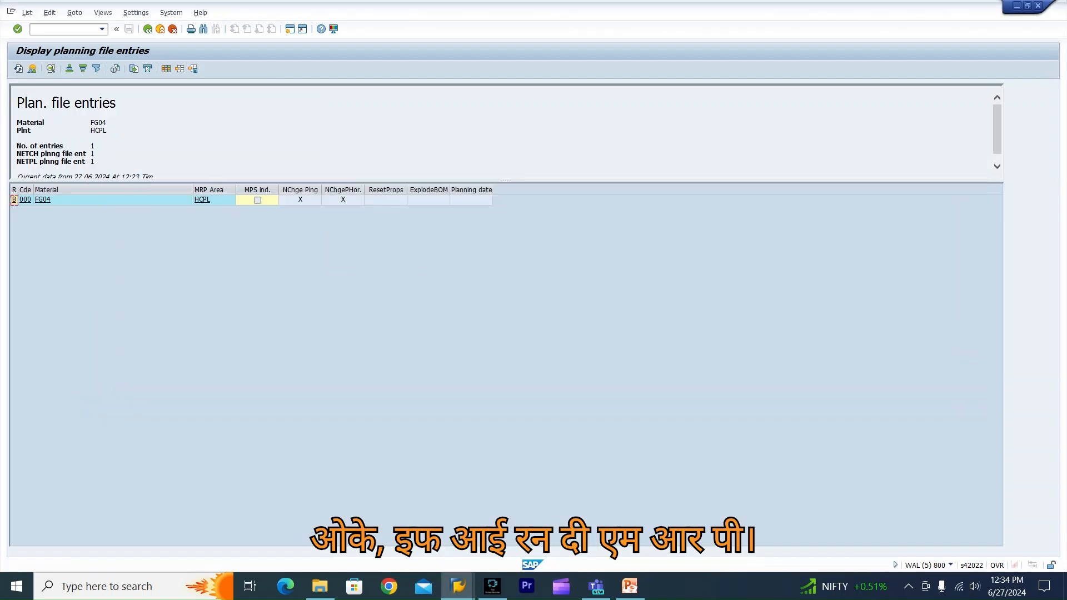
{"action": "key", "text": "alt+Tab"}
{"action": "key", "text": "alt+Tab"}
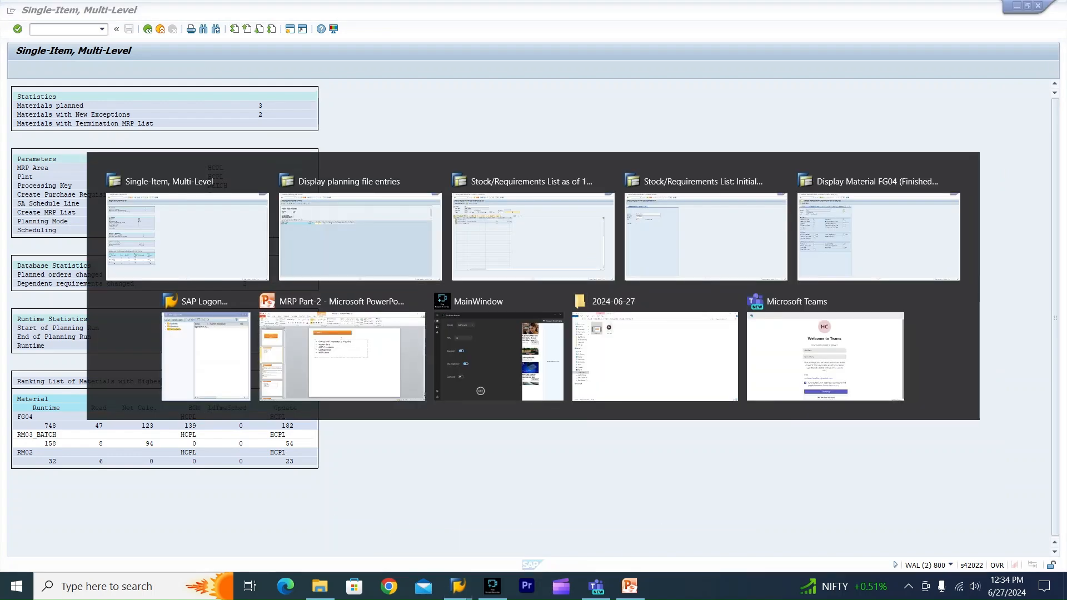
{"action": "key", "text": "alt+Tab"}
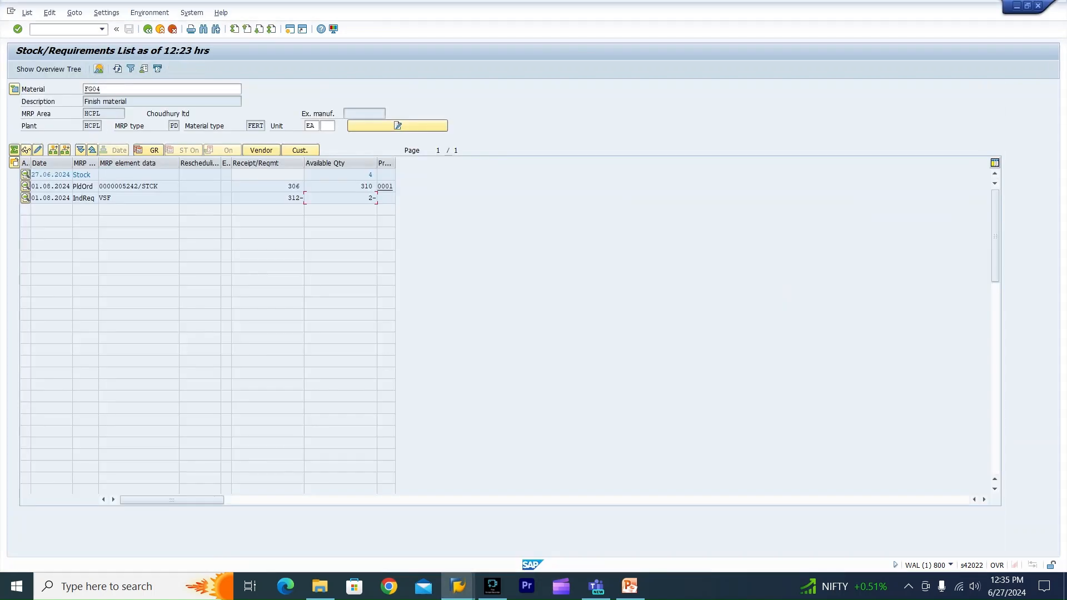
{"action": "left_click", "coordinate": [117, 69]}
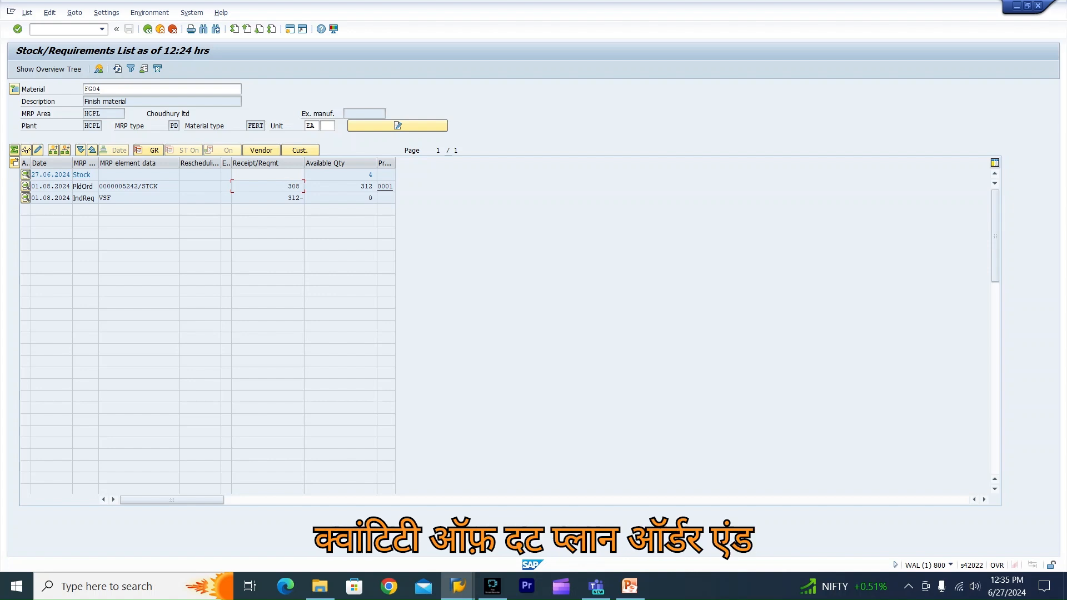
Return to the planning file entries and redisplay them for FG04 in plant HCPL to check the net change planning indicators.
{"action": "key", "text": "alt+Tab"}
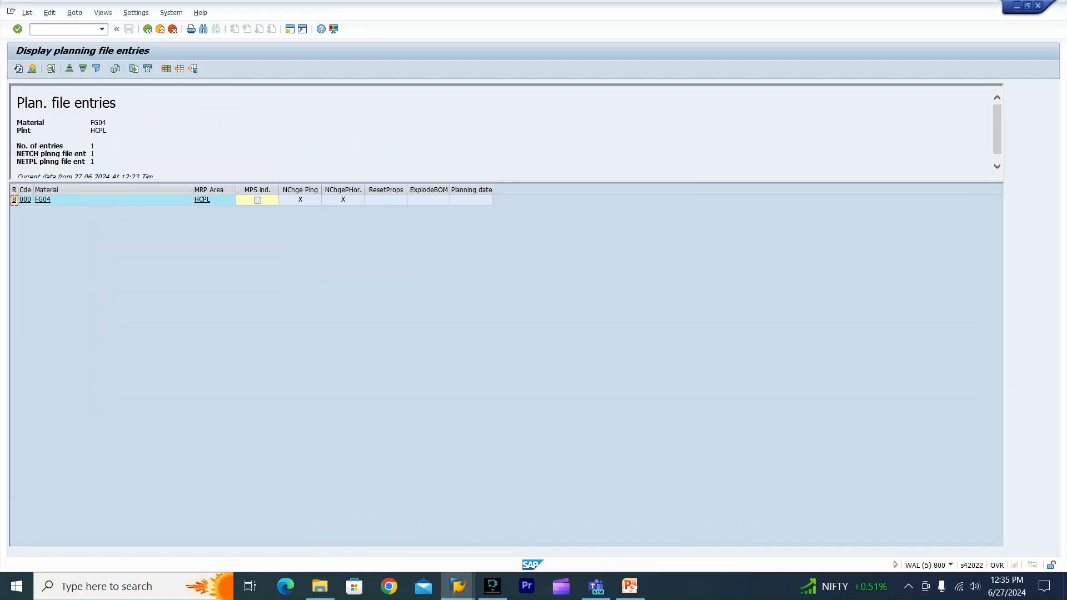
{"action": "left_click", "coordinate": [148, 29]}
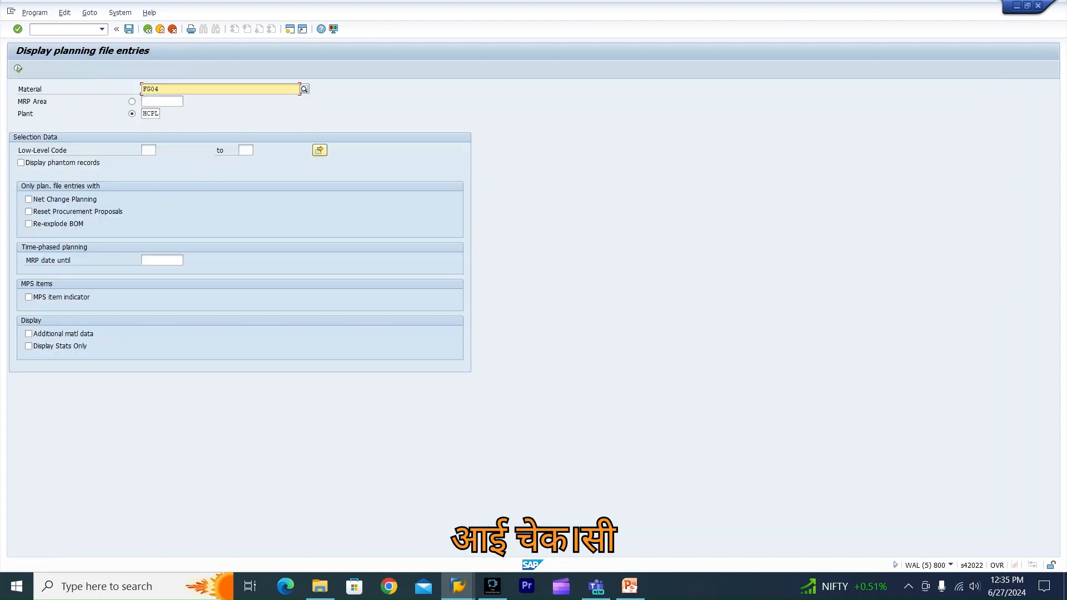
{"action": "key", "text": "F8"}
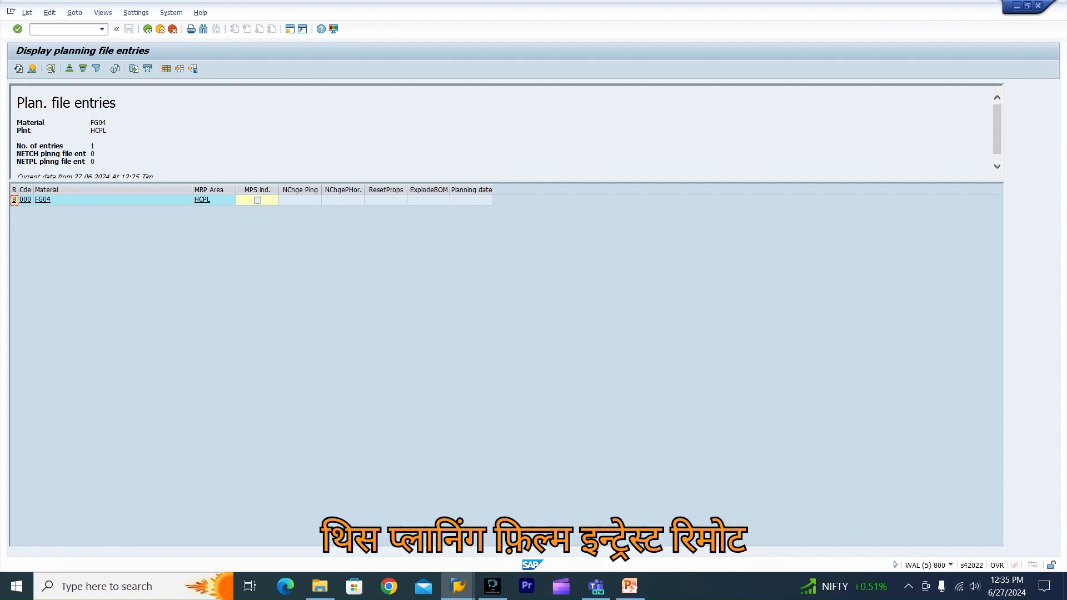
Switch to the other stock/requirements session and display raw material RM03_BATCH in plant HCPL to check its planned order quantity.
{"action": "key", "text": "alt+Tab"}
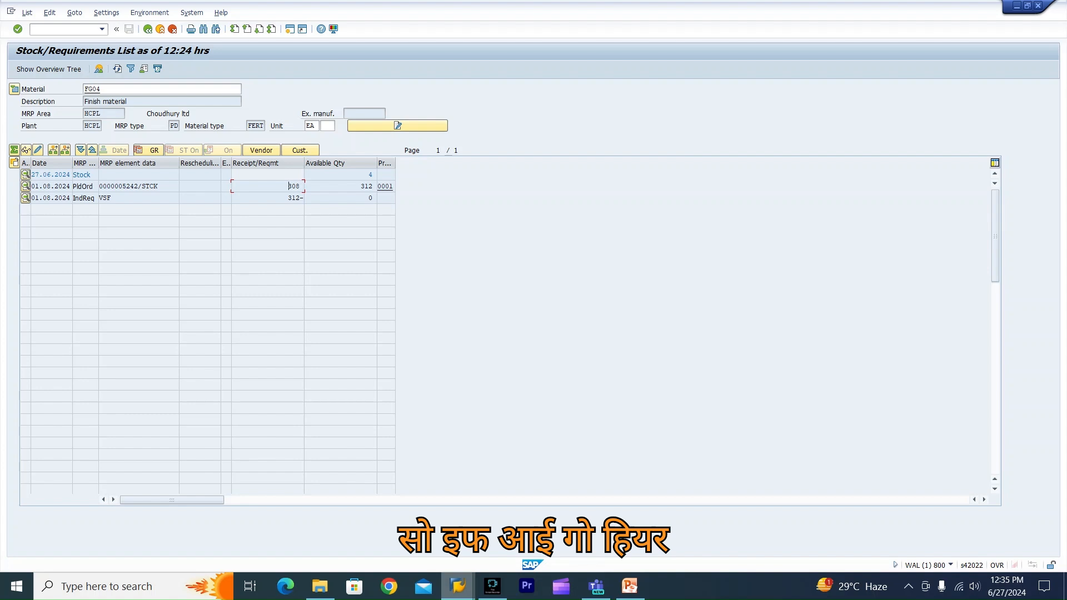
{"action": "mouse_move", "coordinate": [458, 585]}
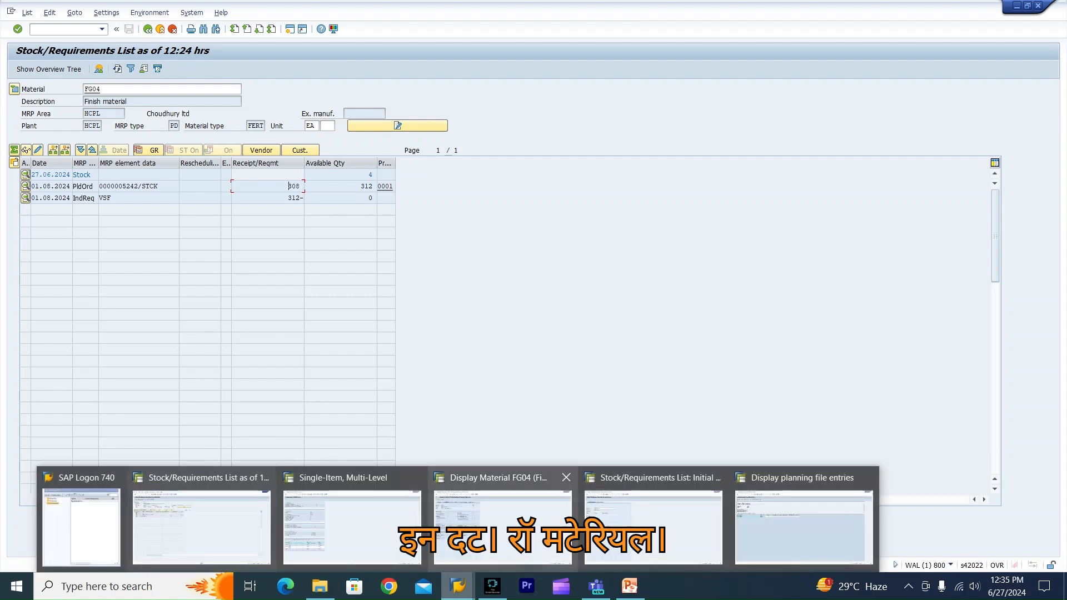
{"action": "left_click", "coordinate": [653, 528]}
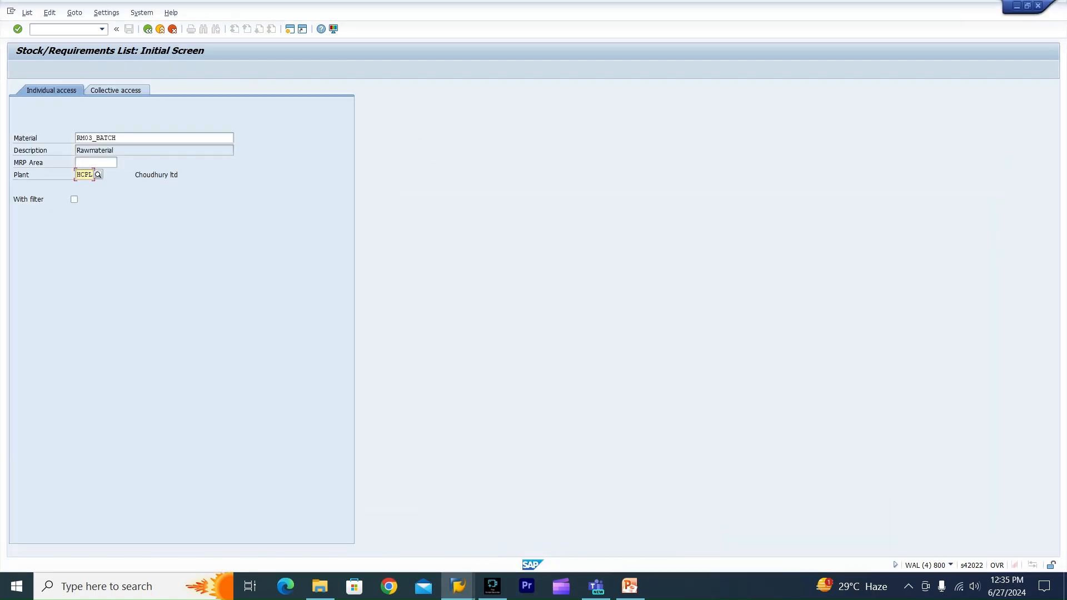
{"action": "key", "text": "Return"}
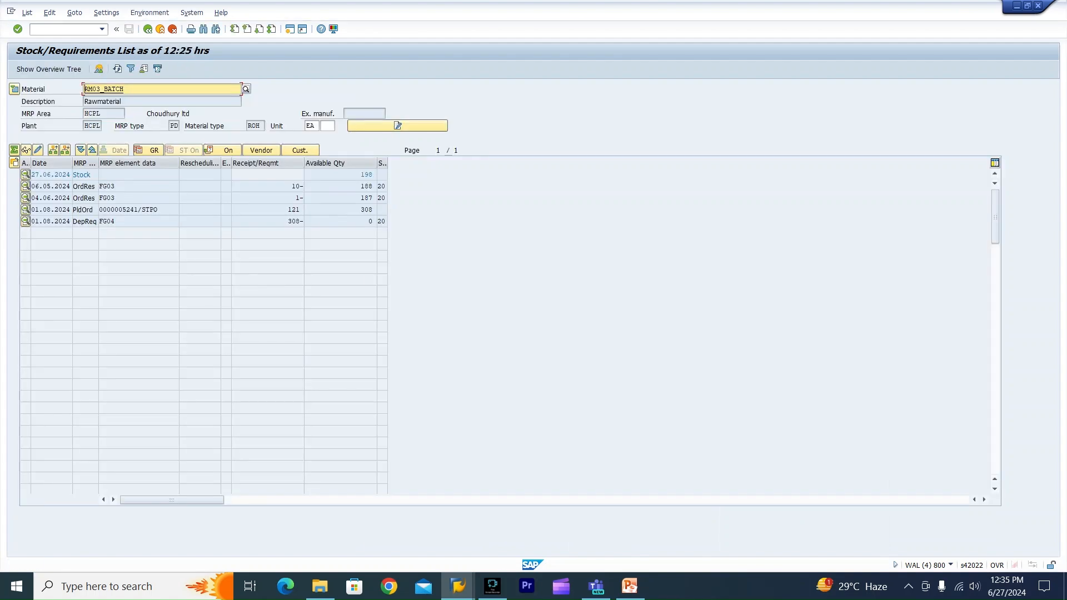
{"action": "left_click", "coordinate": [289, 210]}
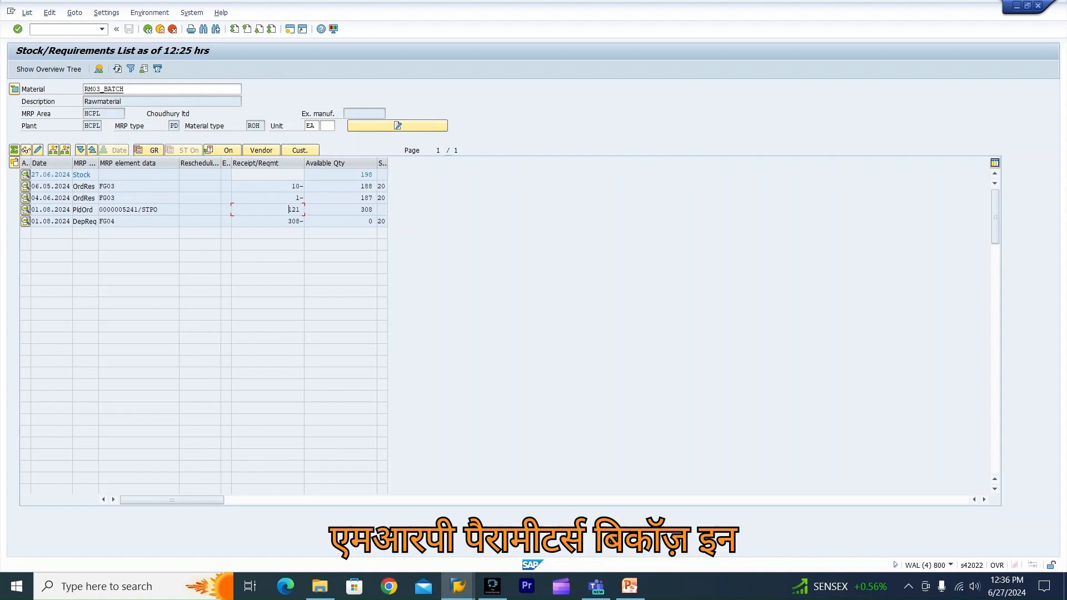
{"action": "mouse_move", "coordinate": [458, 586]}
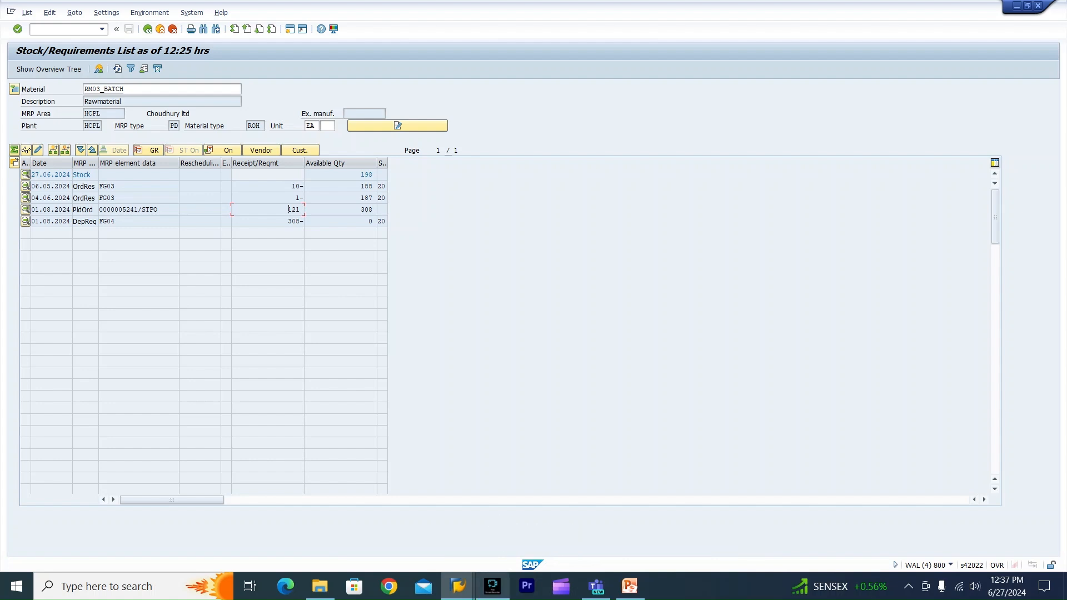
{"action": "mouse_move", "coordinate": [492, 586]}
{"action": "left_click", "coordinate": [492, 527]}
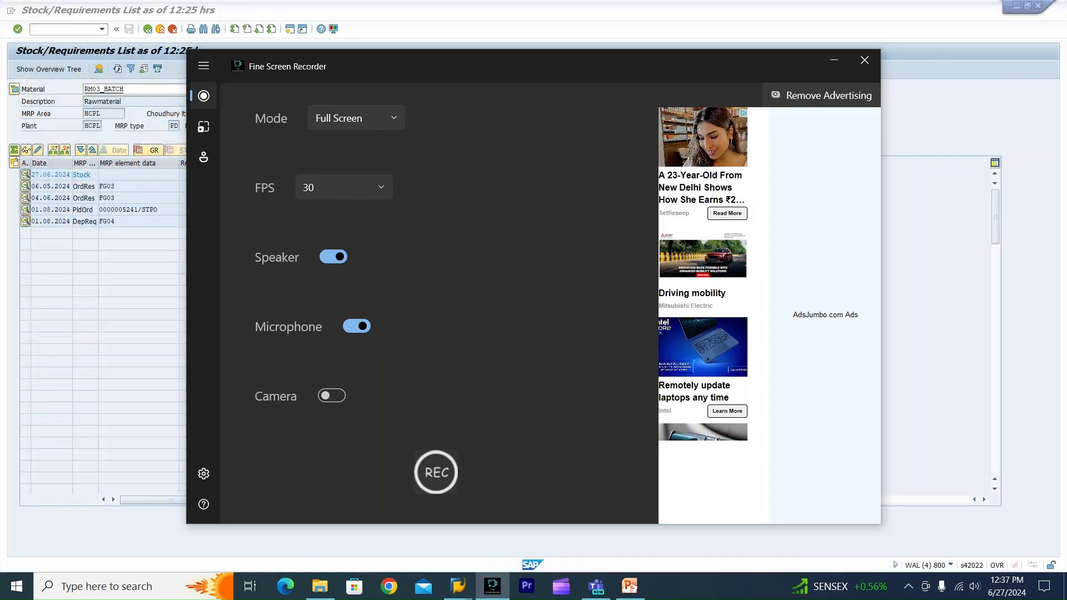